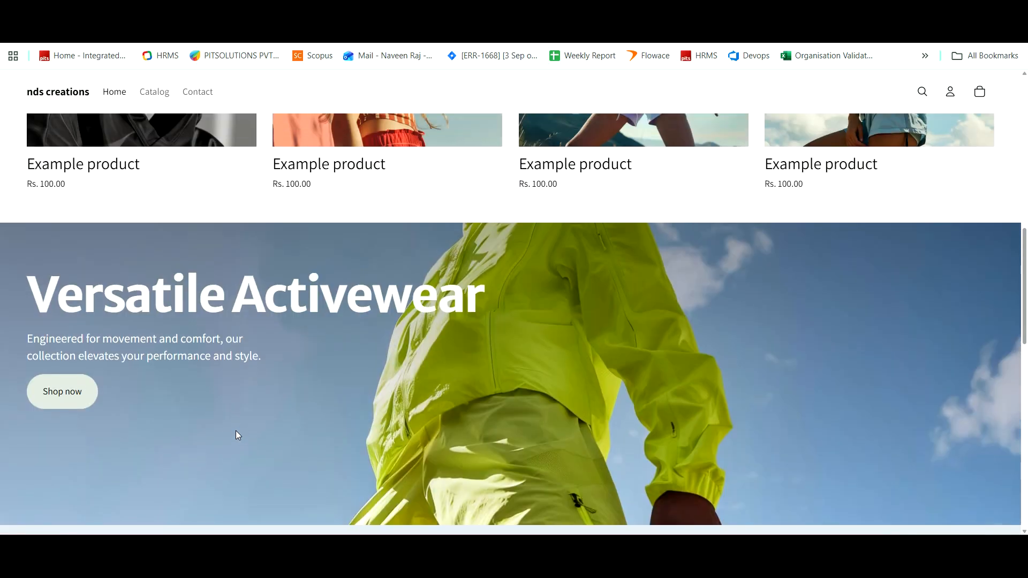
Open the store's current theme, Rebel, for editing from the Shopify admin.
scroll(236, 432, up, 10)
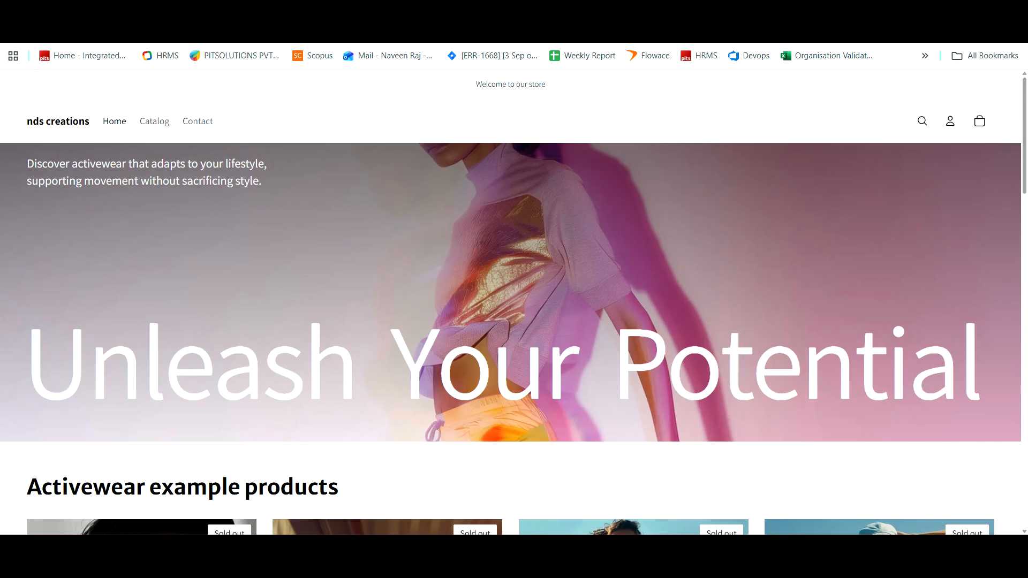
key(ctrl+shift+Tab)
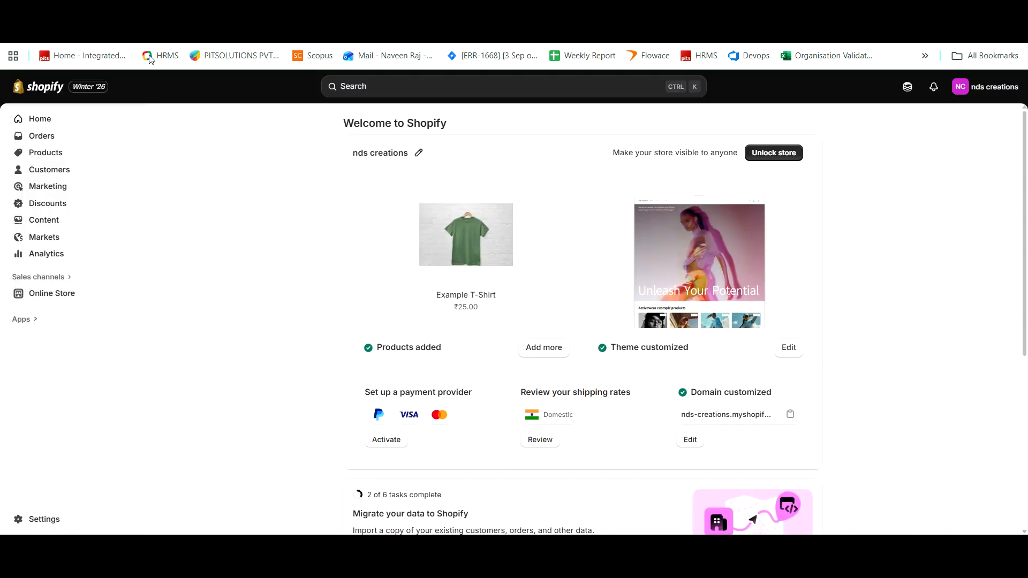
click(73, 294)
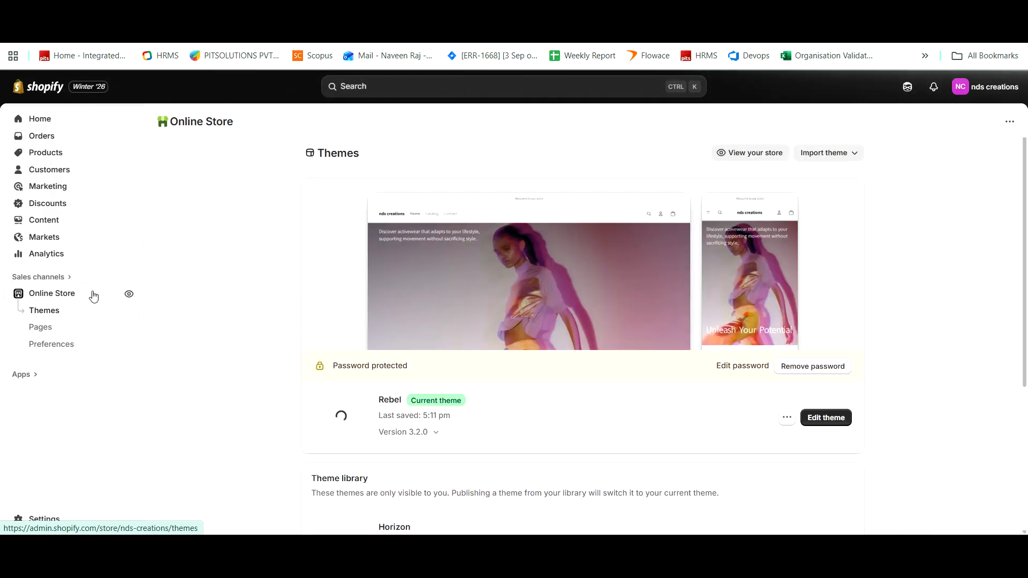
click(827, 418)
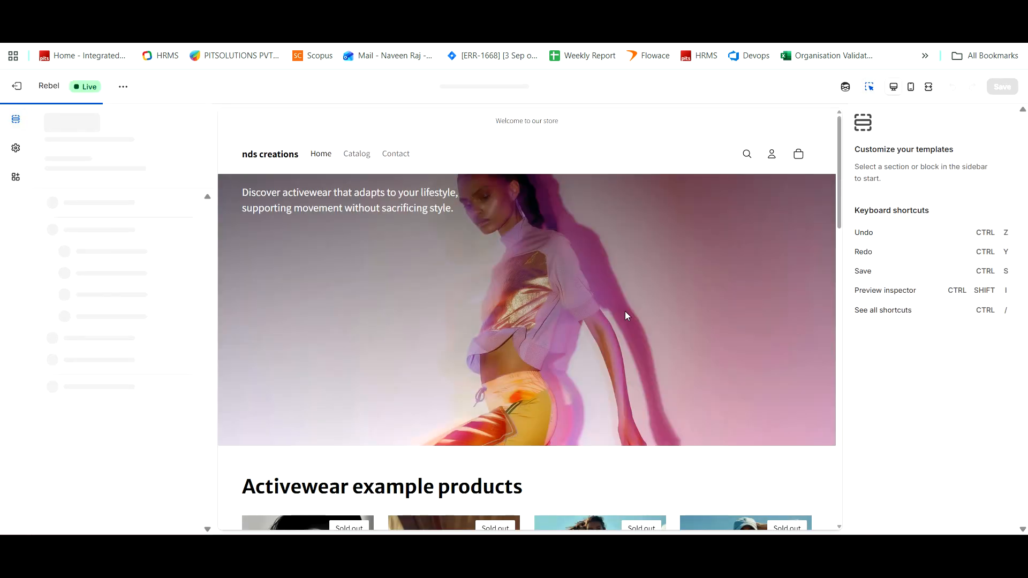
Add a "Blog posts: Carousel" section after the last Hero in the home page template.
scroll(628, 316, down, 10)
scroll(626, 316, down, 6)
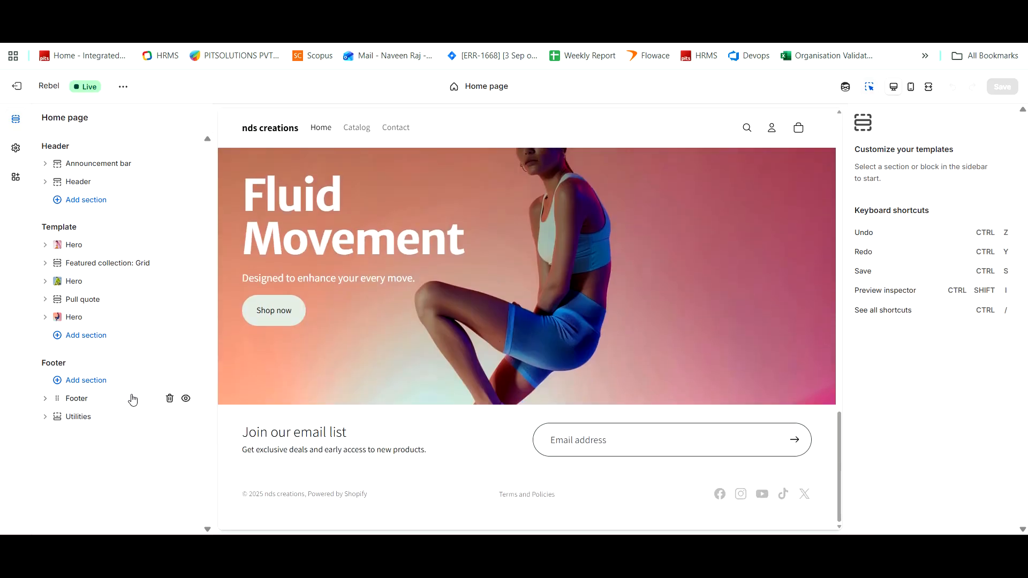
click(98, 341)
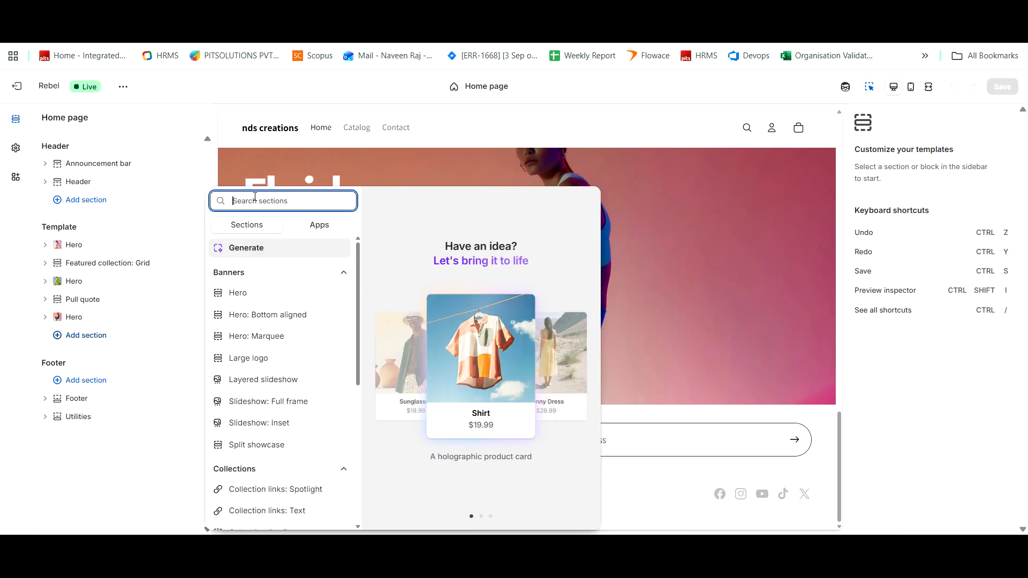
text(blog)
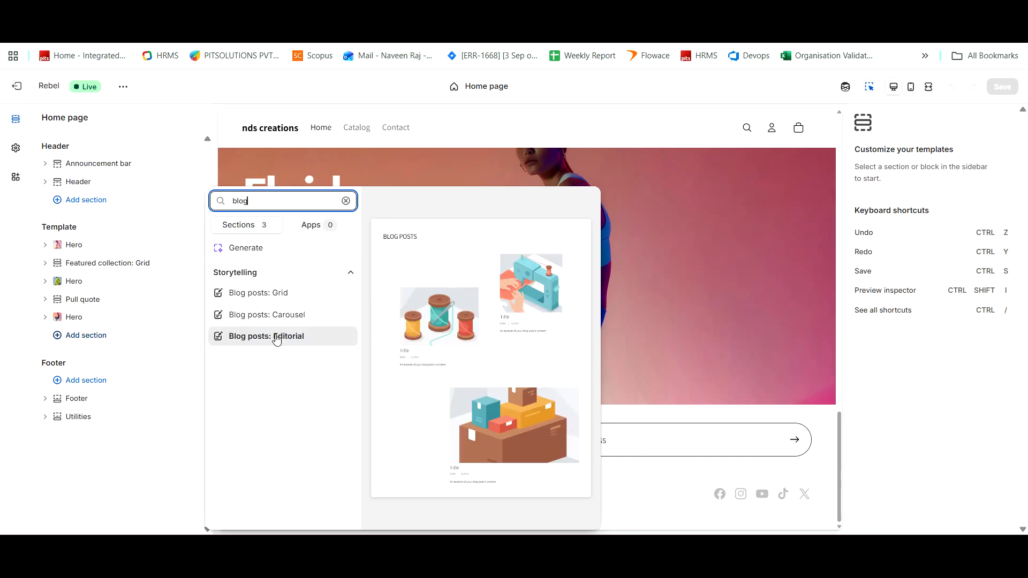
click(292, 314)
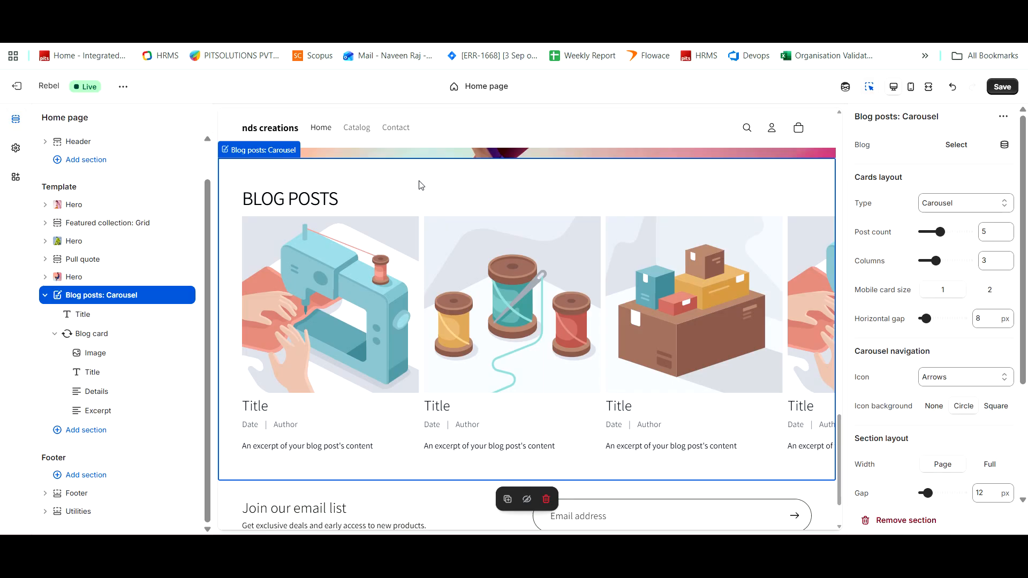
Give the blog carousel's main title a Custom typography preset with a 20px size, and save the theme.
click(98, 321)
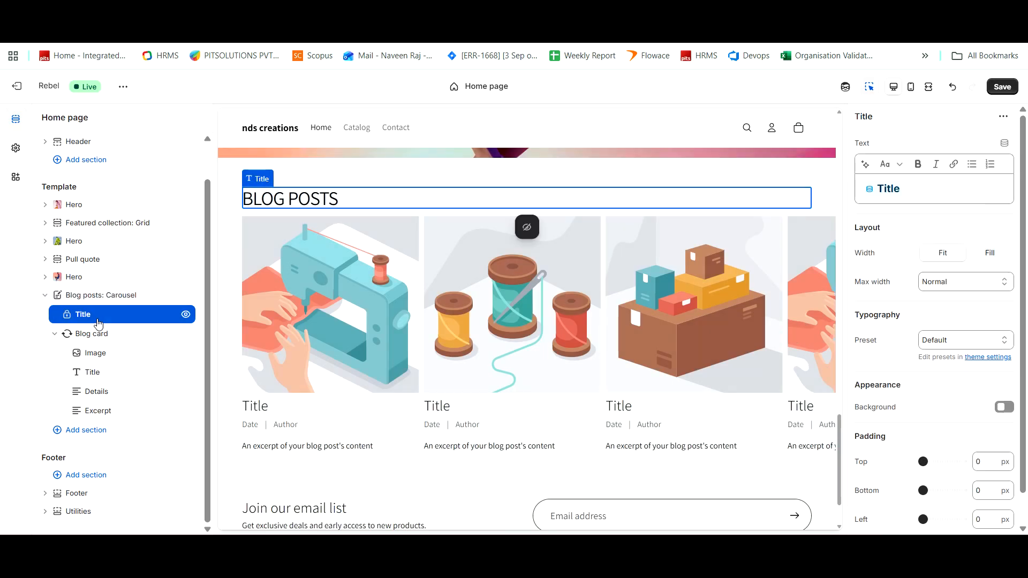
click(945, 341)
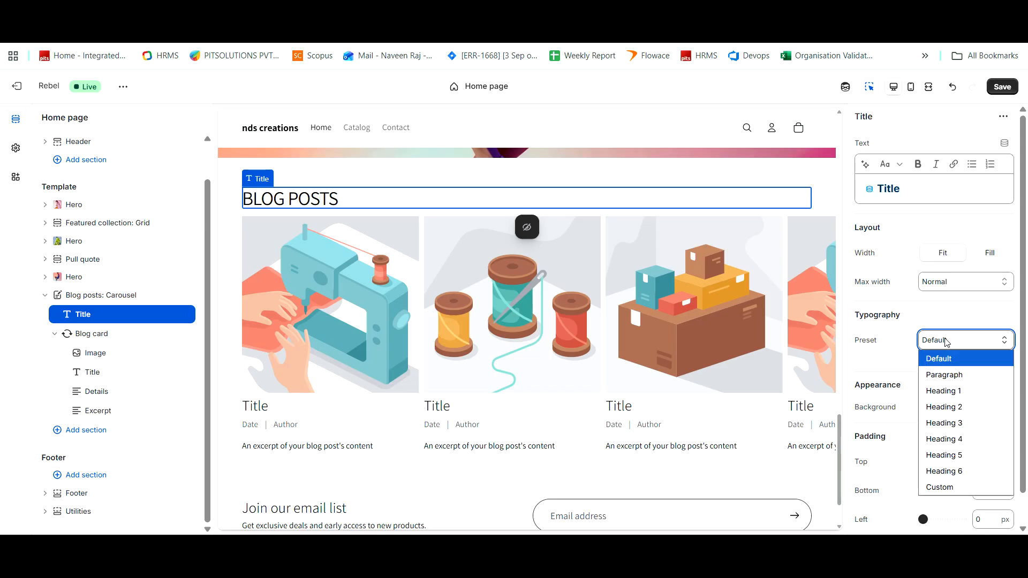
click(946, 487)
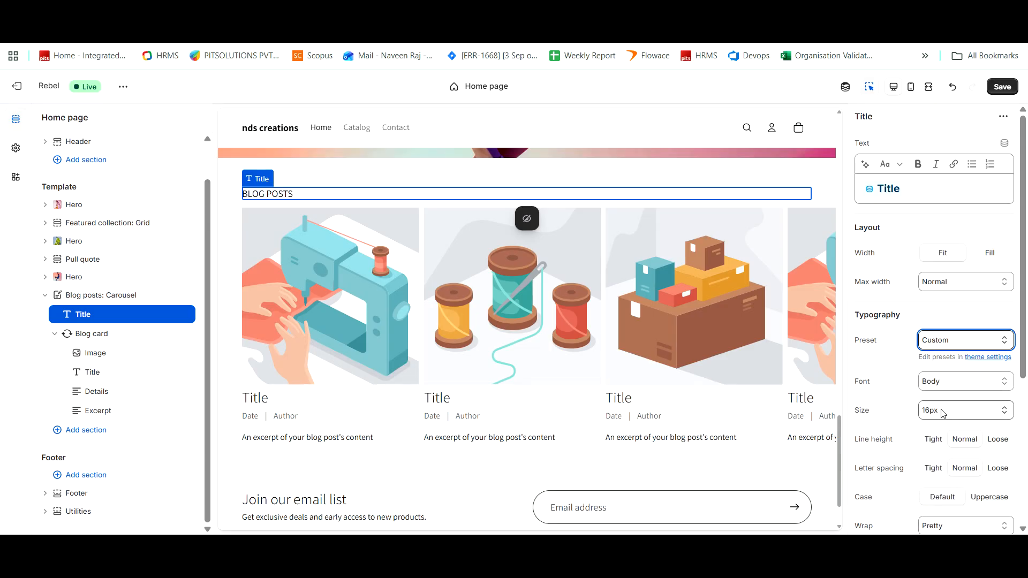
click(944, 411)
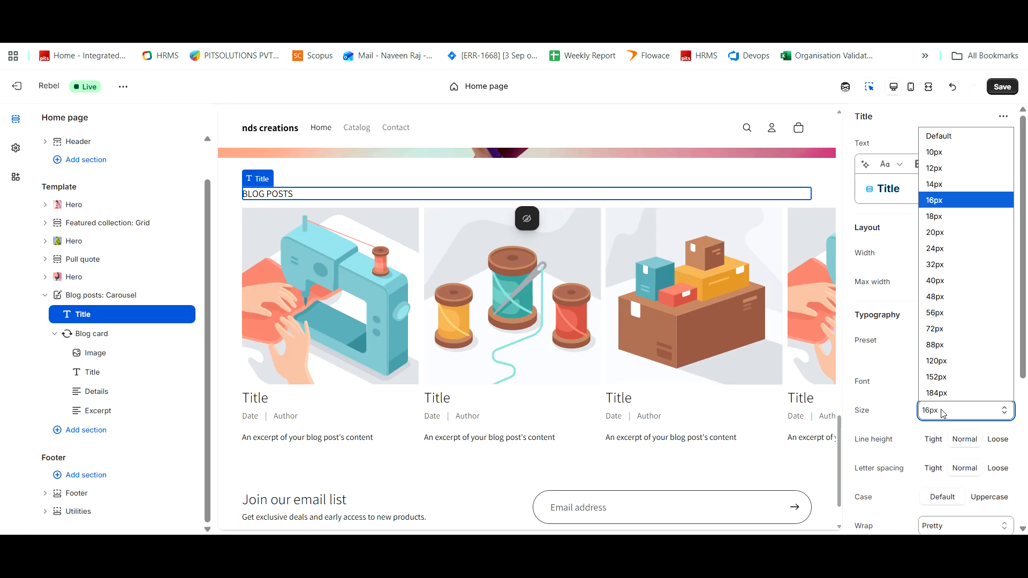
click(946, 233)
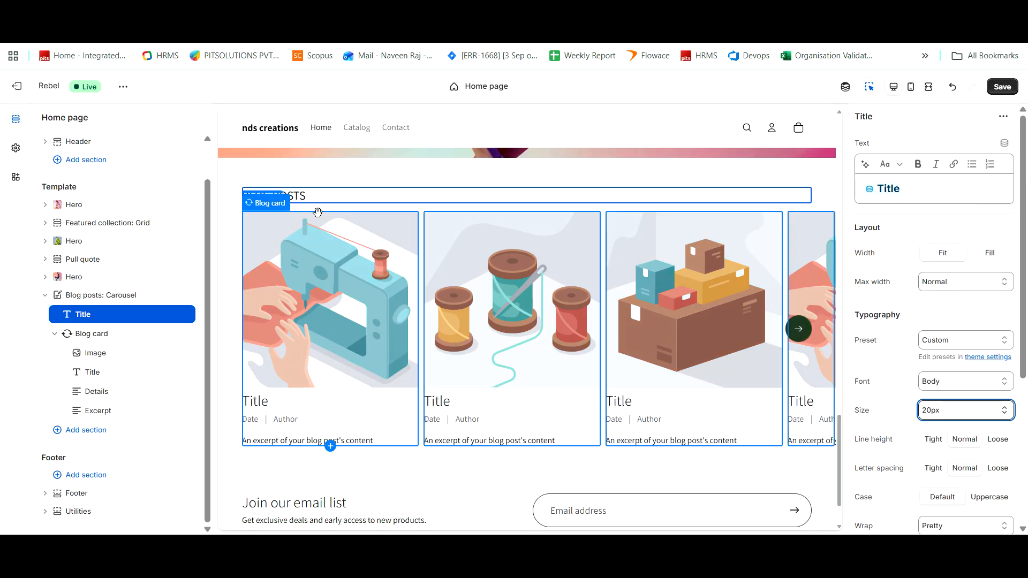
click(1001, 87)
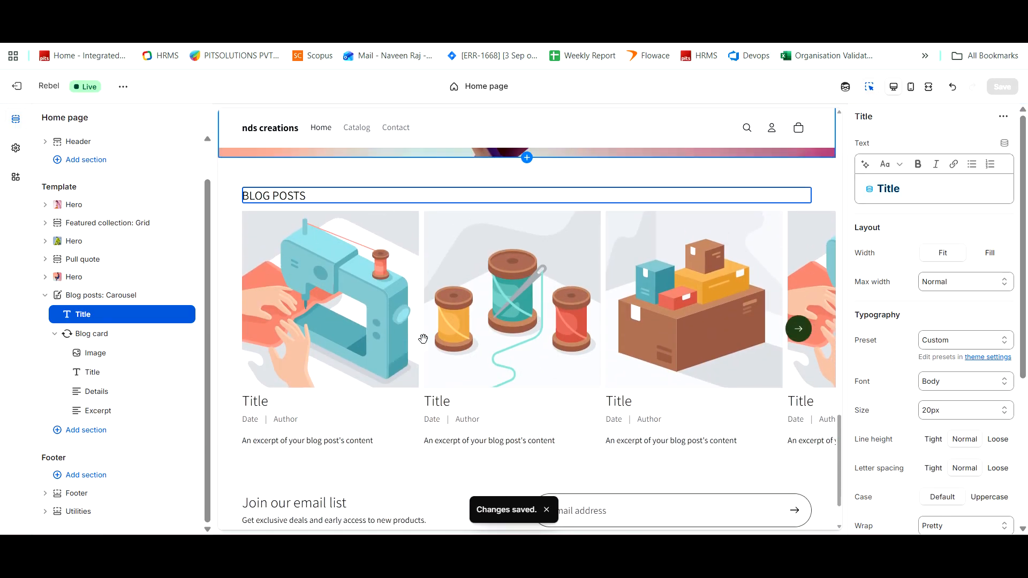
Leave the theme editor and start a new blog post in the store's content area.
click(17, 88)
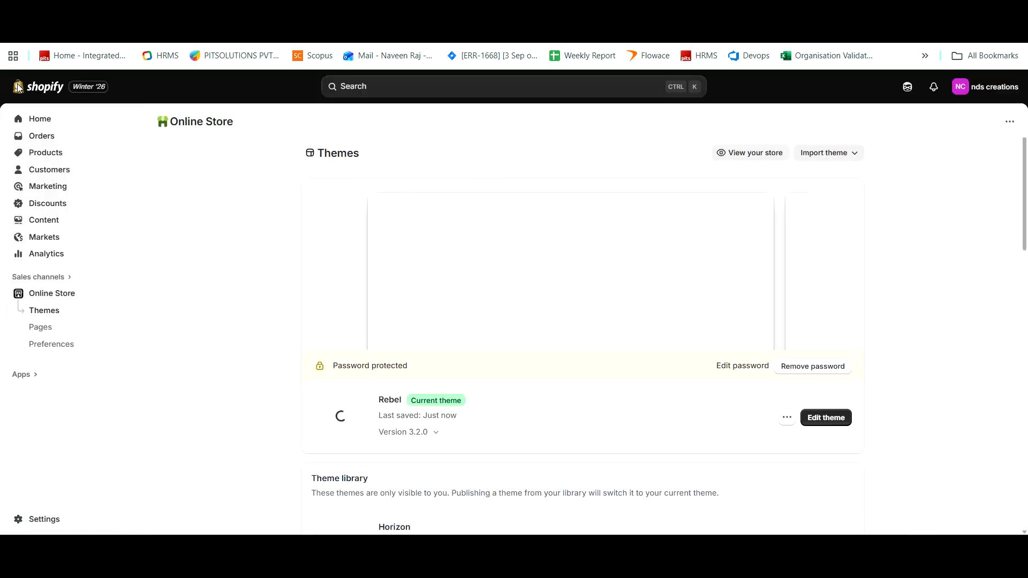
click(48, 224)
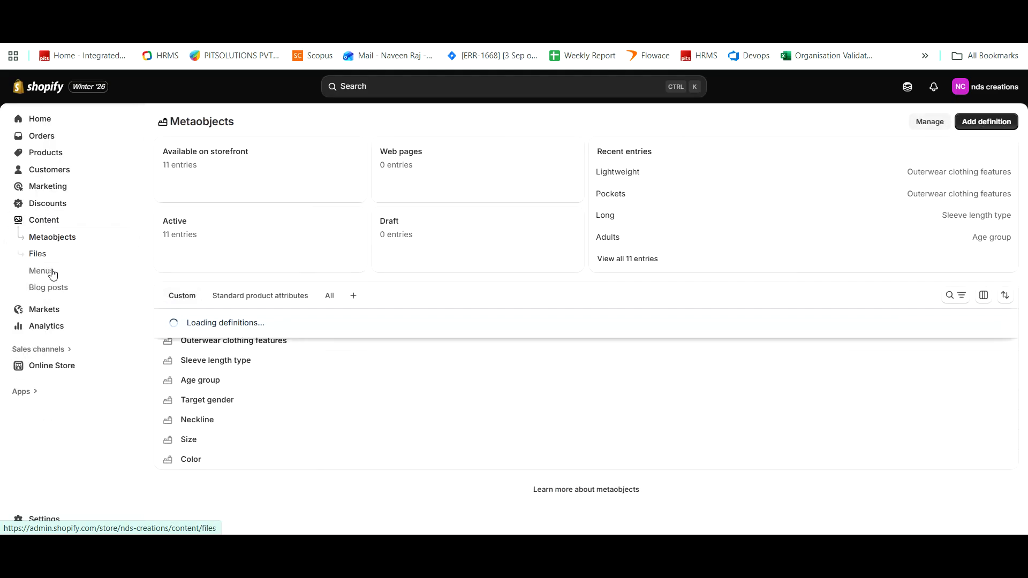
click(54, 289)
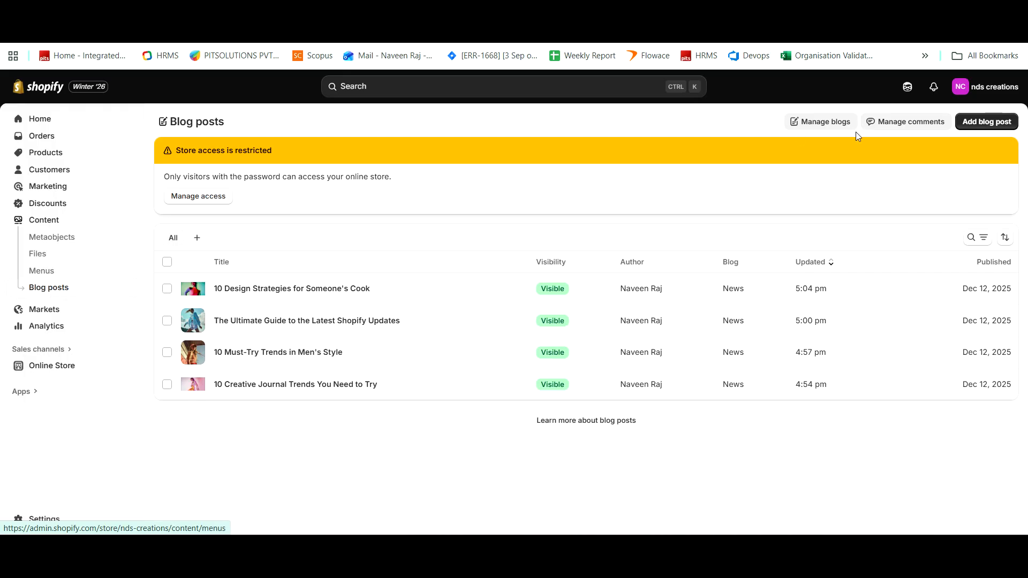
click(974, 130)
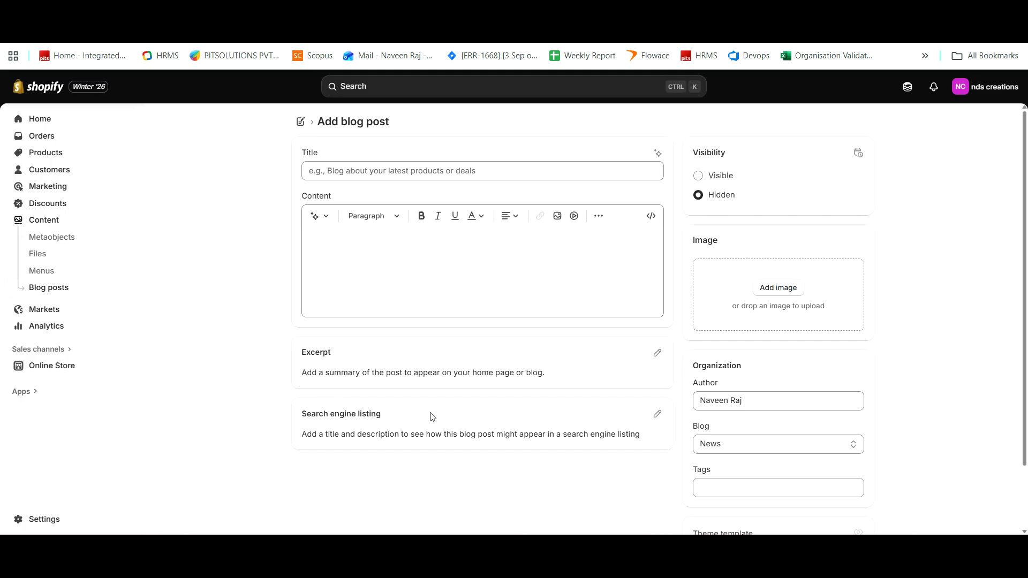
Generate a post title from the prompt "top tends in dressing style" and use "Transform Your Wardrobe with these 10 Style Trends".
click(384, 174)
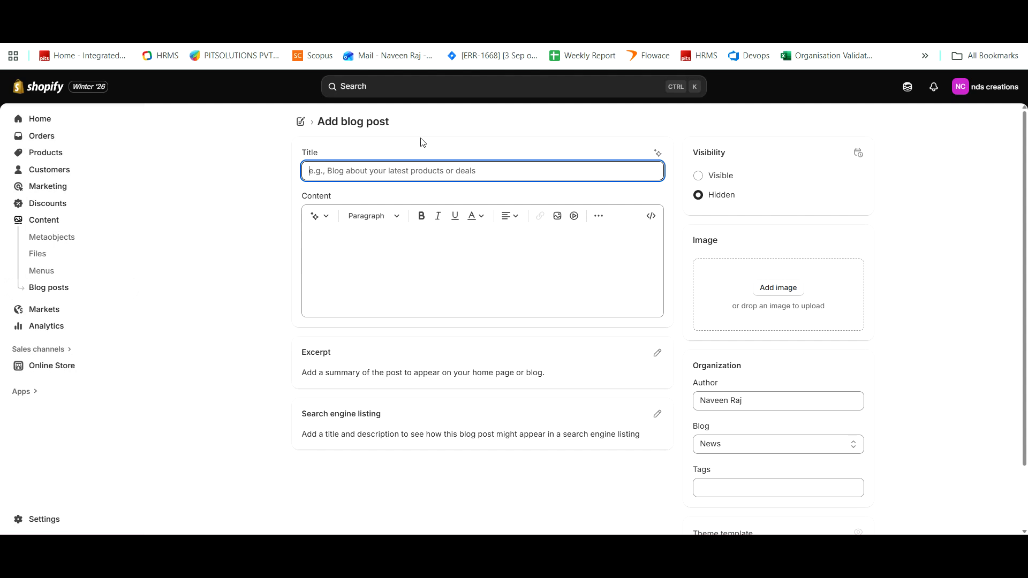
click(658, 154)
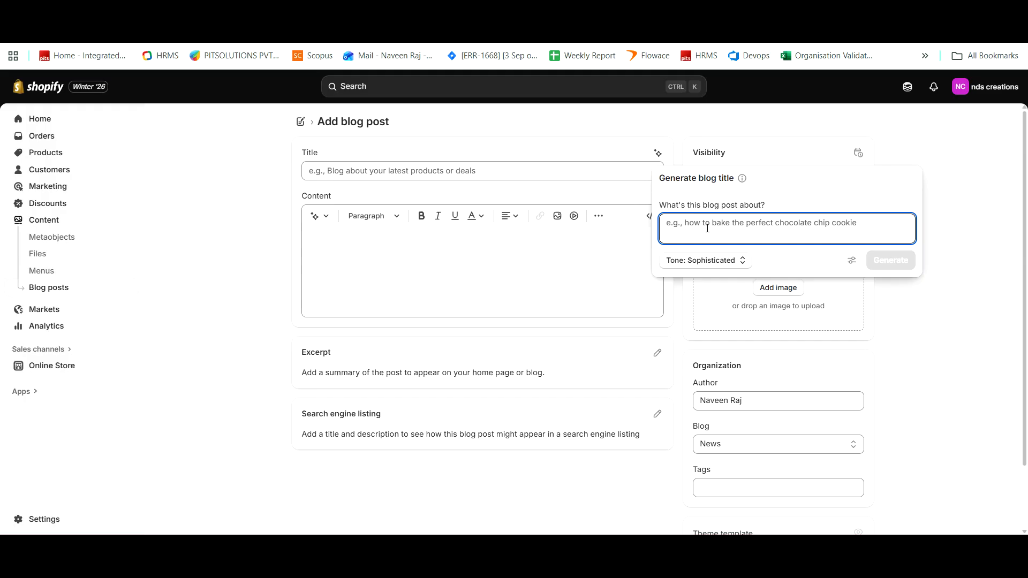
text(How t)
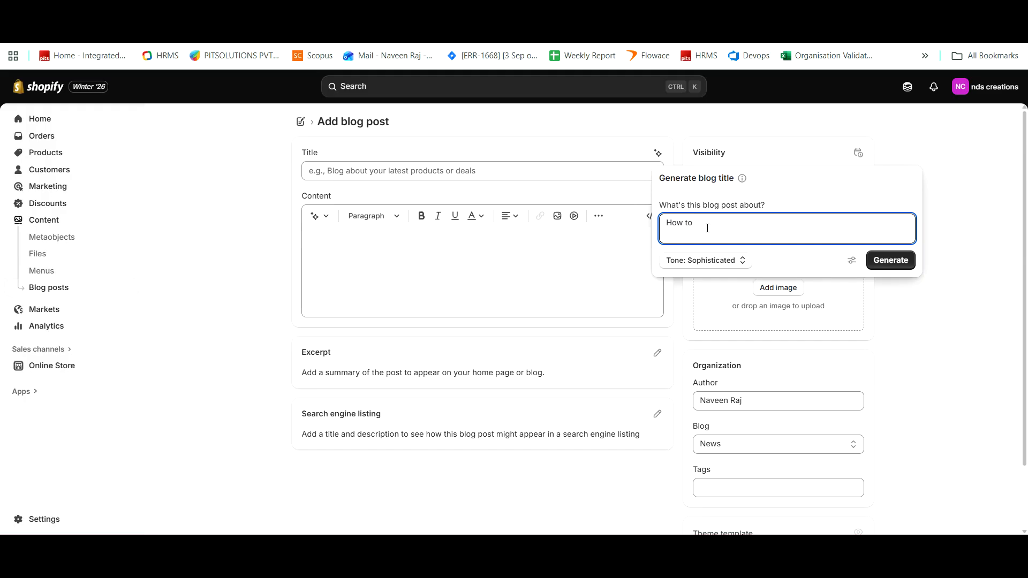
text(o)
key(BackSpace)
key(BackSpace)
text(c)
key(BackSpace)
text(t)
click(889, 260)
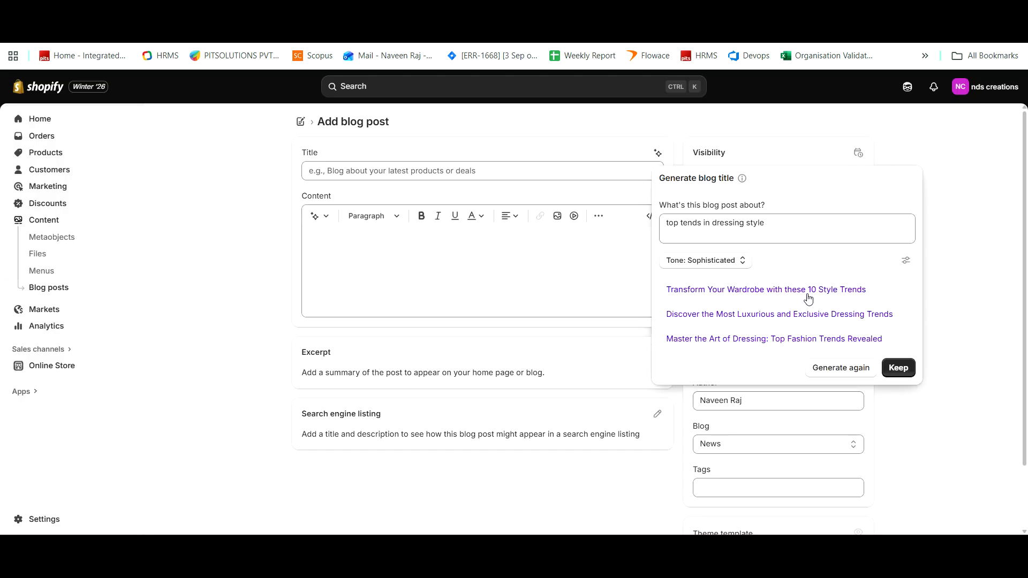
click(799, 296)
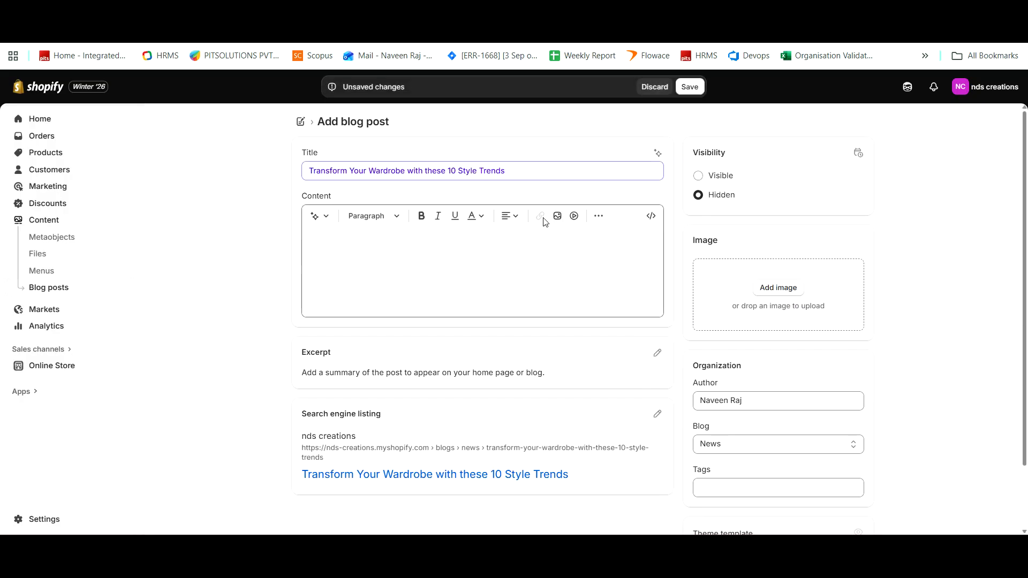
Generate the post's content from "Transform Your Wardrobe with these 10 Style Trends" in the Sophisticated tone and keep the text.
triple_click(461, 176)
key(ctrl+c)
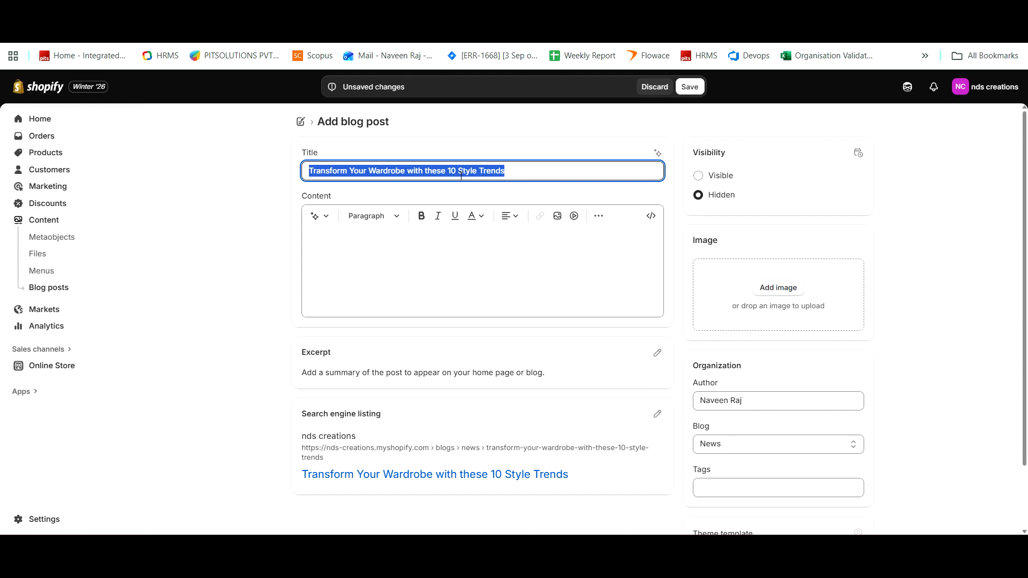
click(317, 217)
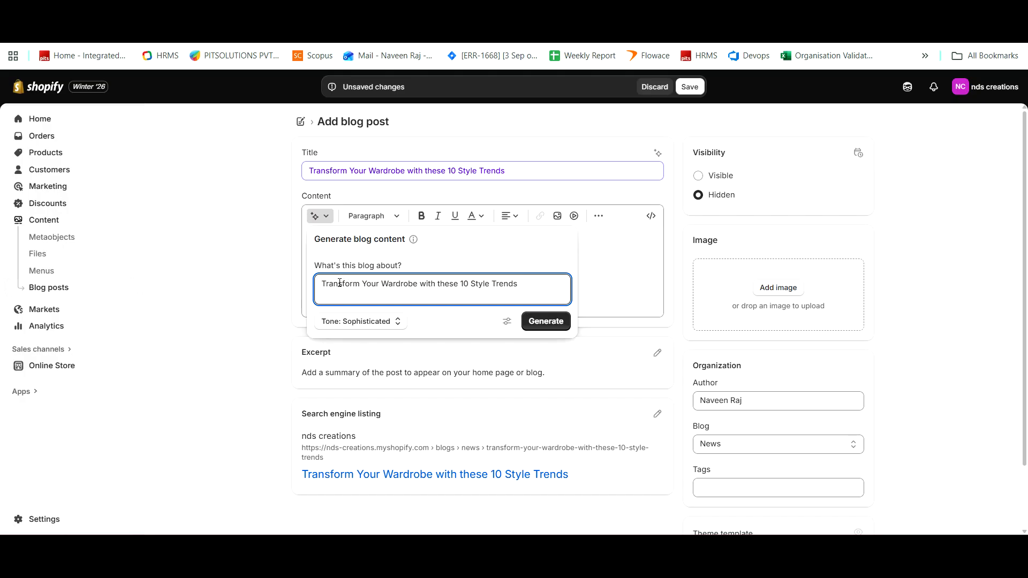
click(546, 321)
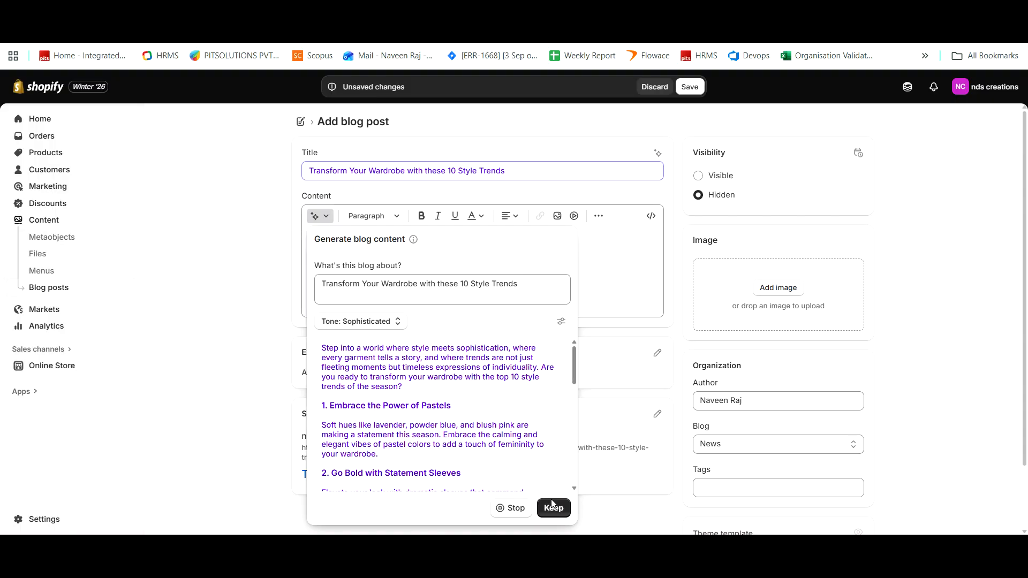
click(553, 507)
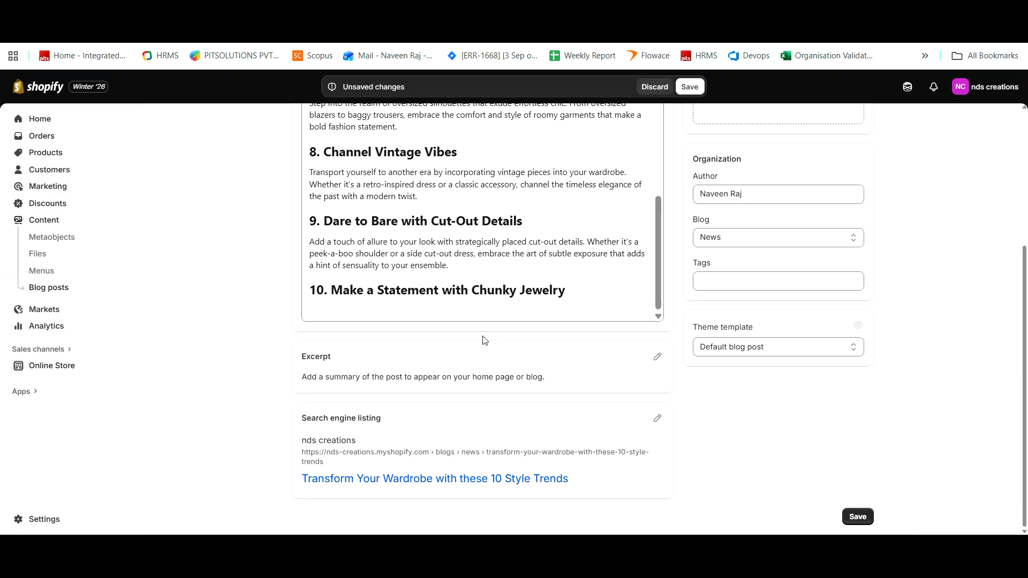
scroll(427, 305, up, 8)
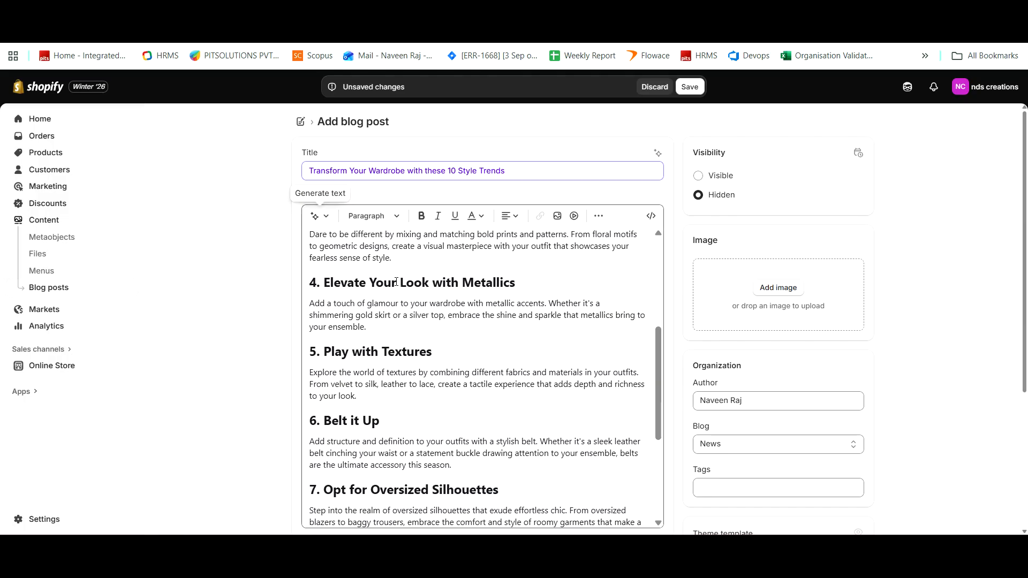
click(310, 260)
key(BackSpace)
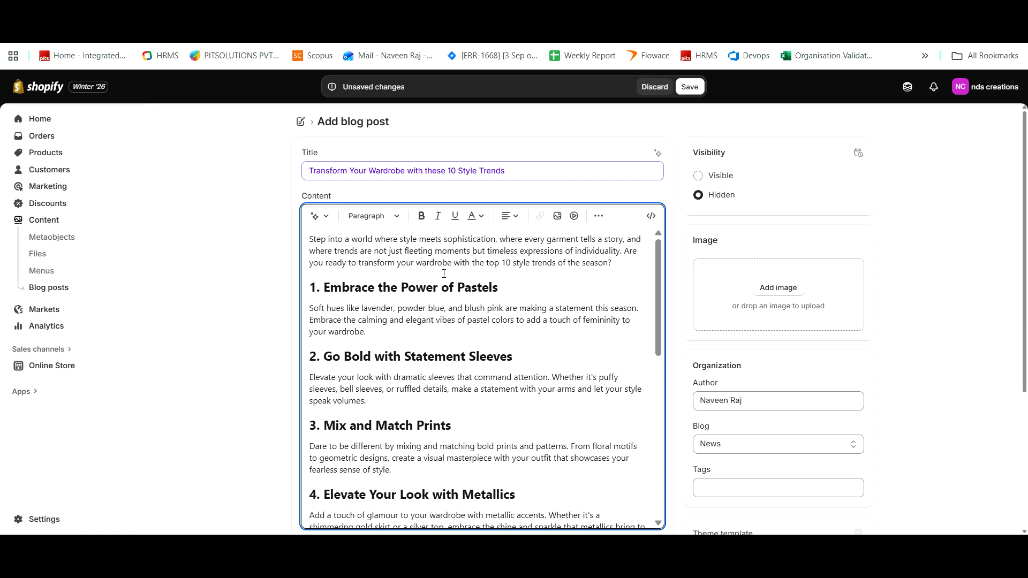
Set the post's image to the stored activewear product photo of the woman in a striped top and cap.
scroll(443, 273, down, 12)
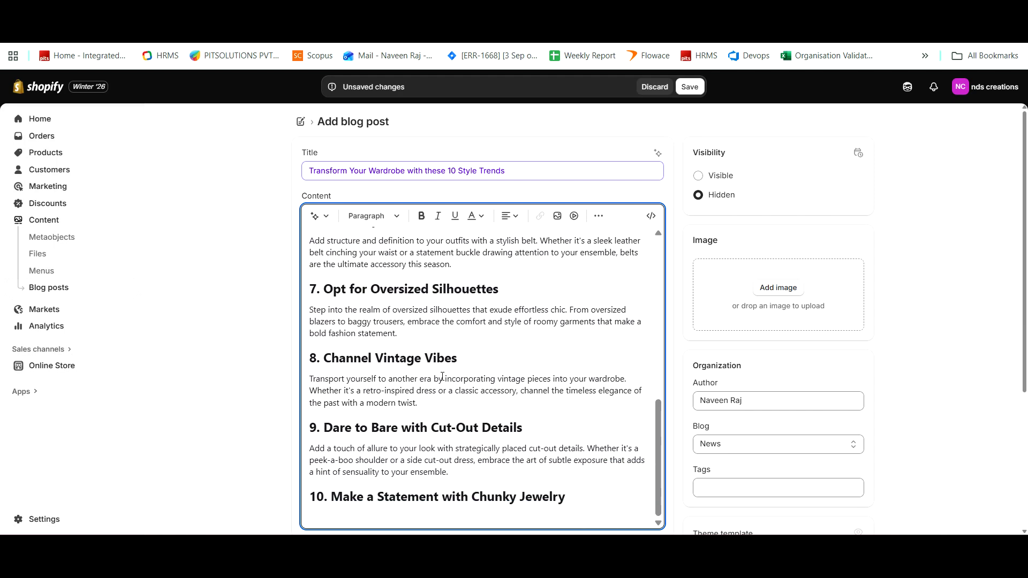
scroll(446, 378, down, 2)
scroll(676, 300, up, 5)
click(773, 290)
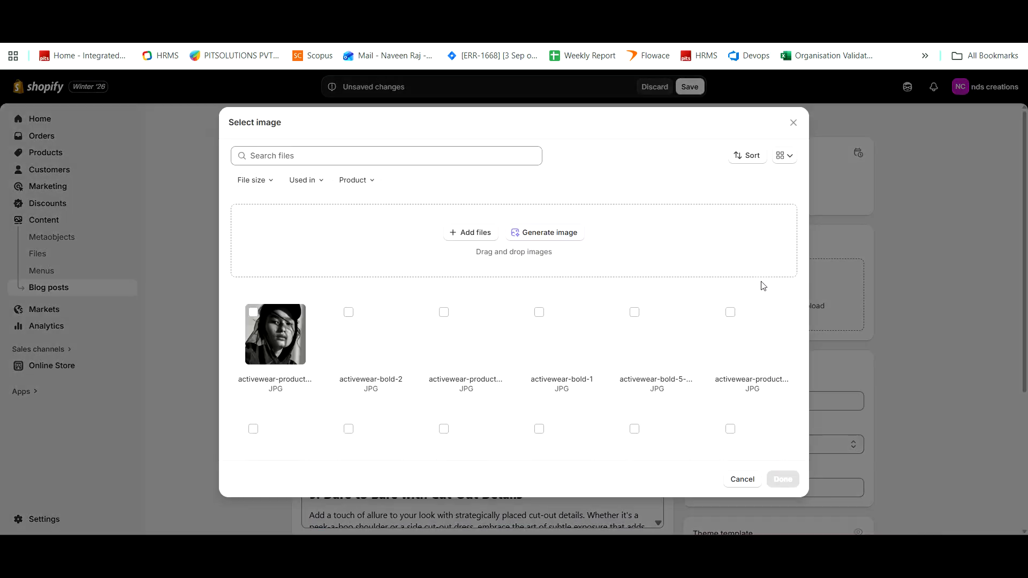
click(473, 350)
click(782, 479)
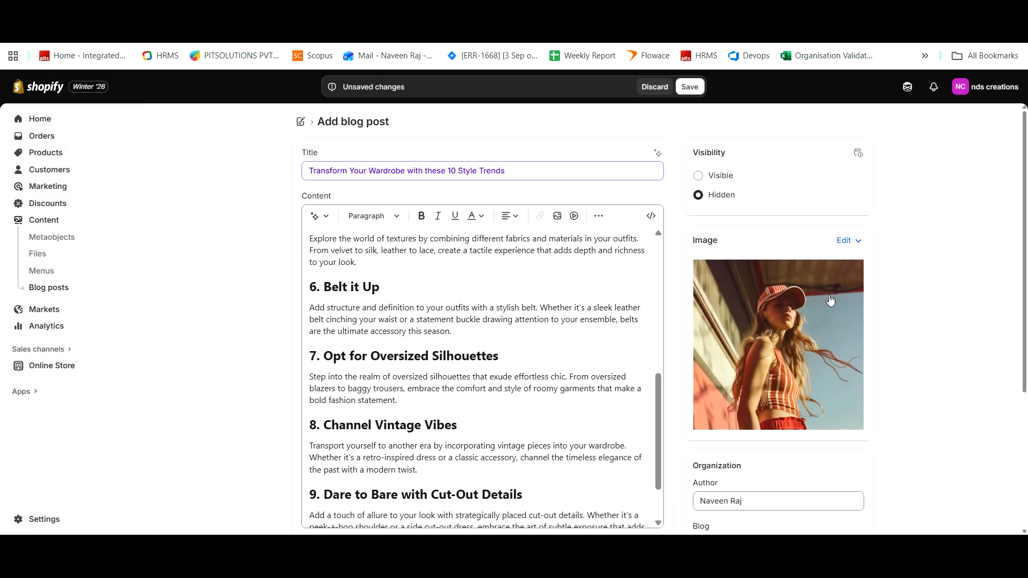
Set the blog post's visibility to Visible.
click(698, 176)
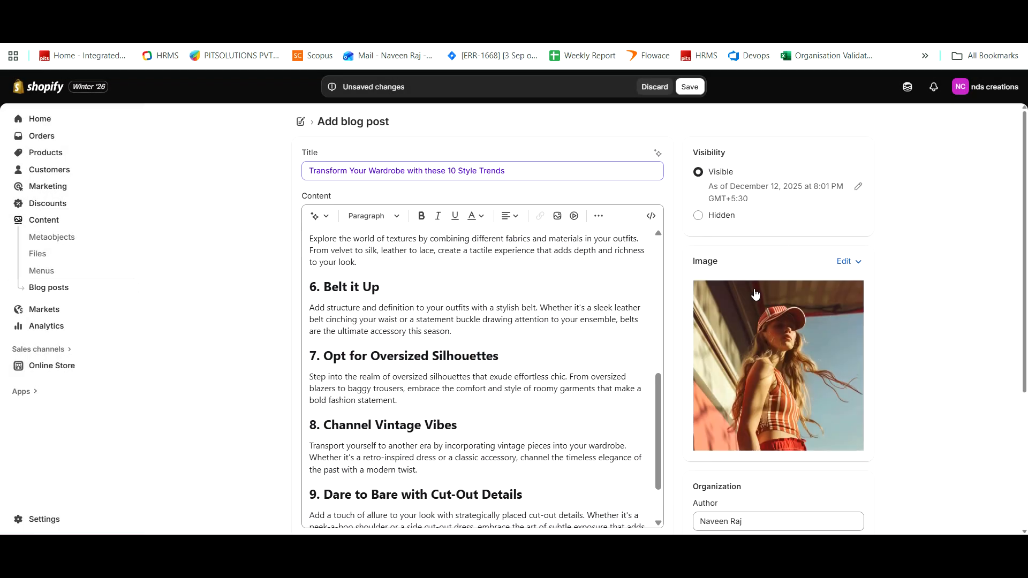
scroll(749, 300, down, 3)
scroll(742, 350, down, 2)
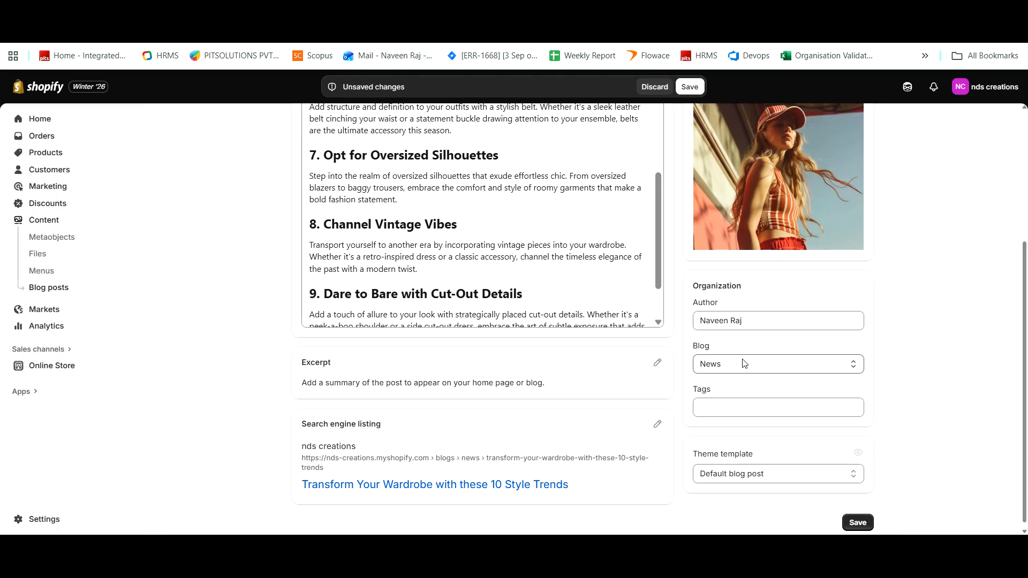
click(743, 368)
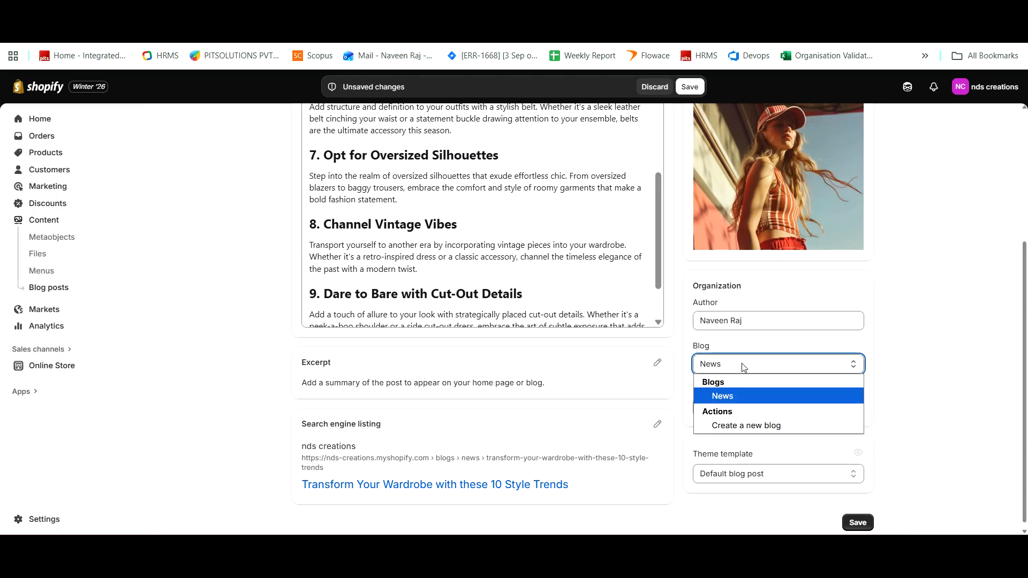
click(744, 426)
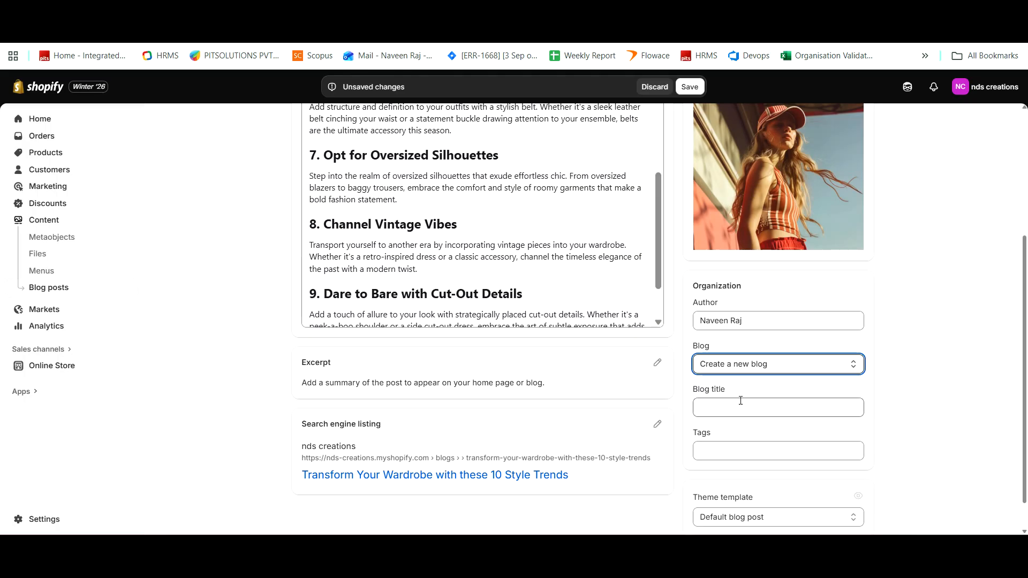
click(740, 370)
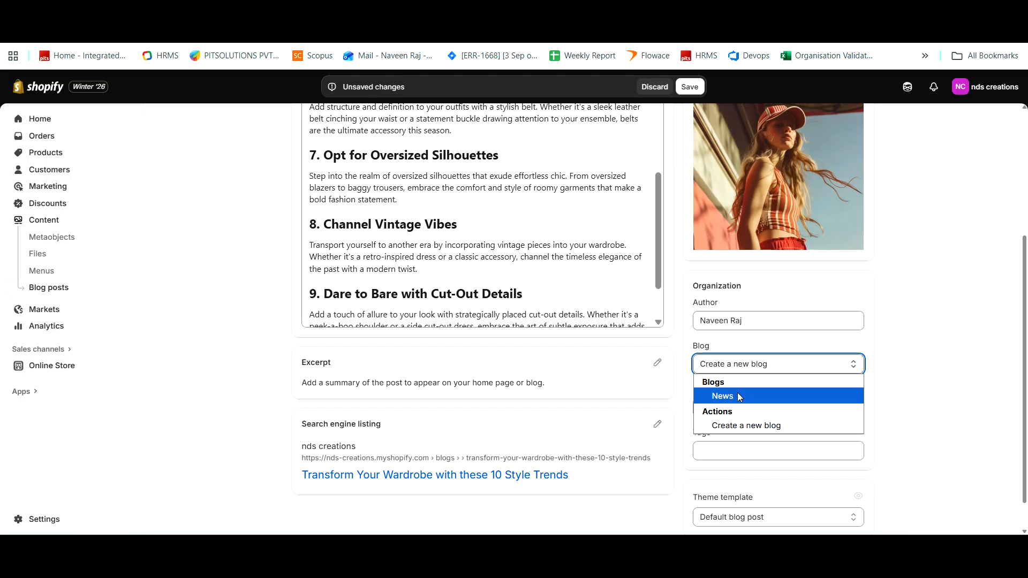
click(737, 396)
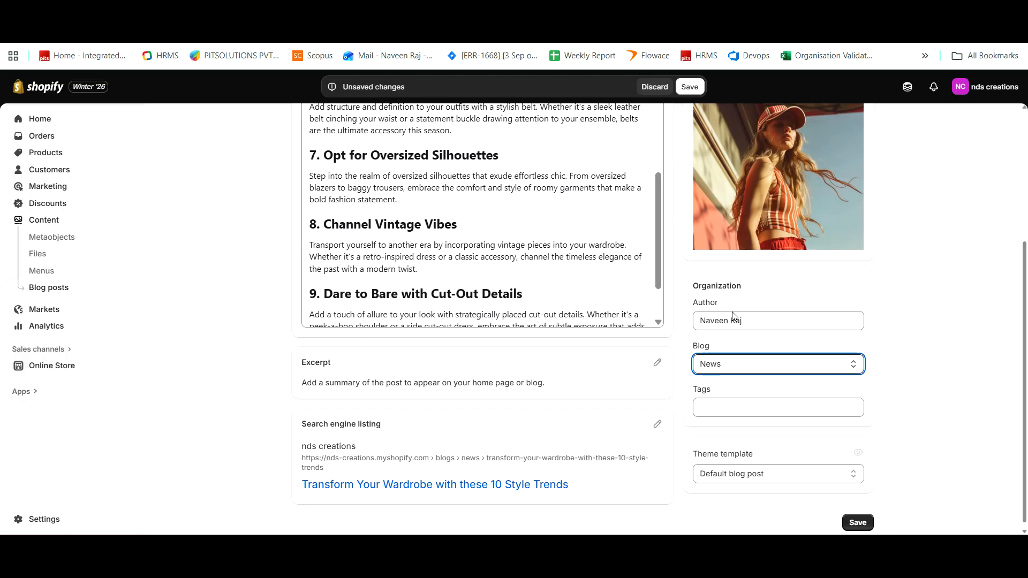
click(742, 366)
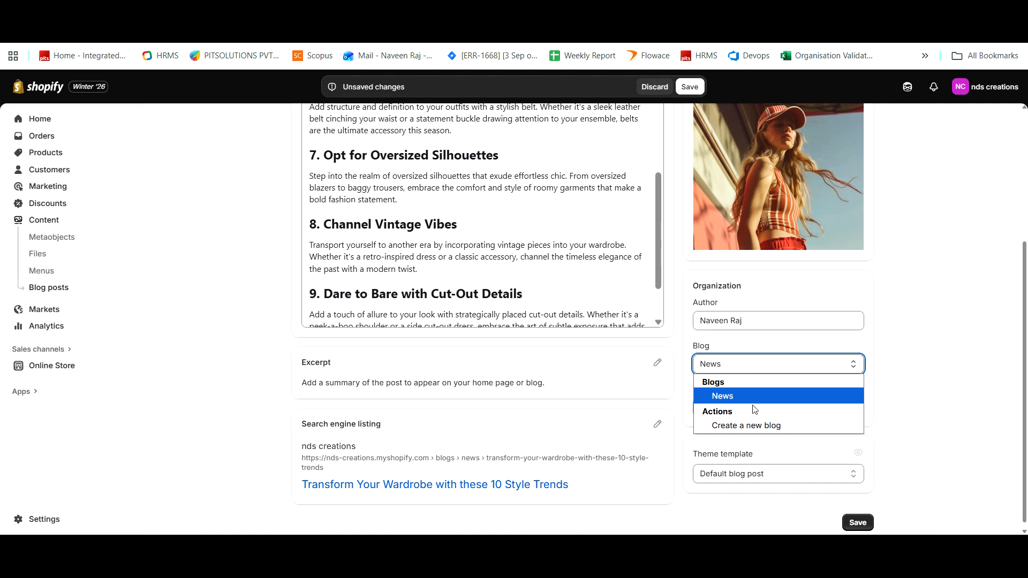
click(749, 427)
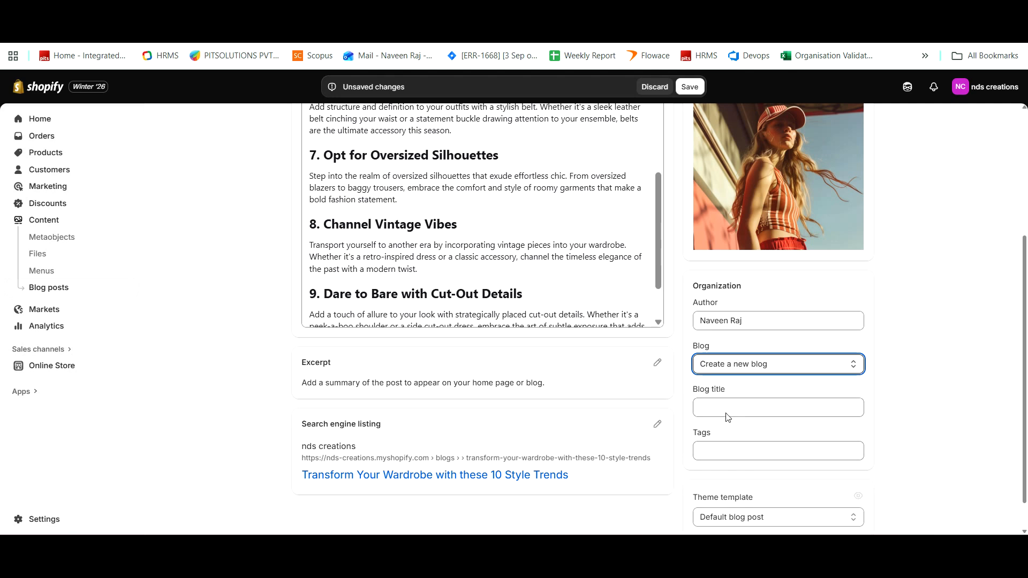
click(736, 366)
click(735, 397)
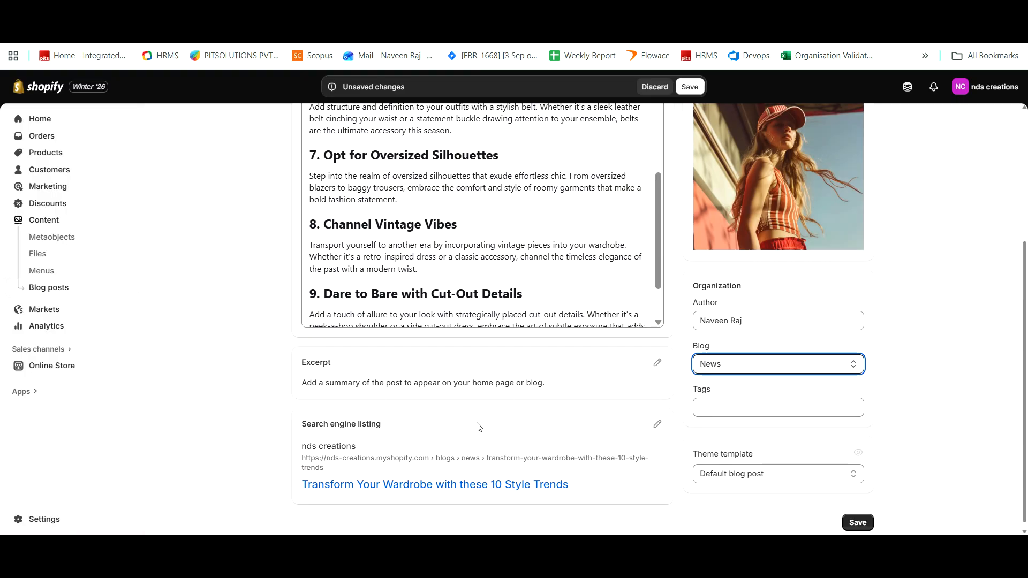
Open the post's search engine listing for editing.
scroll(573, 415, down, 1)
click(657, 421)
scroll(484, 434, down, 2)
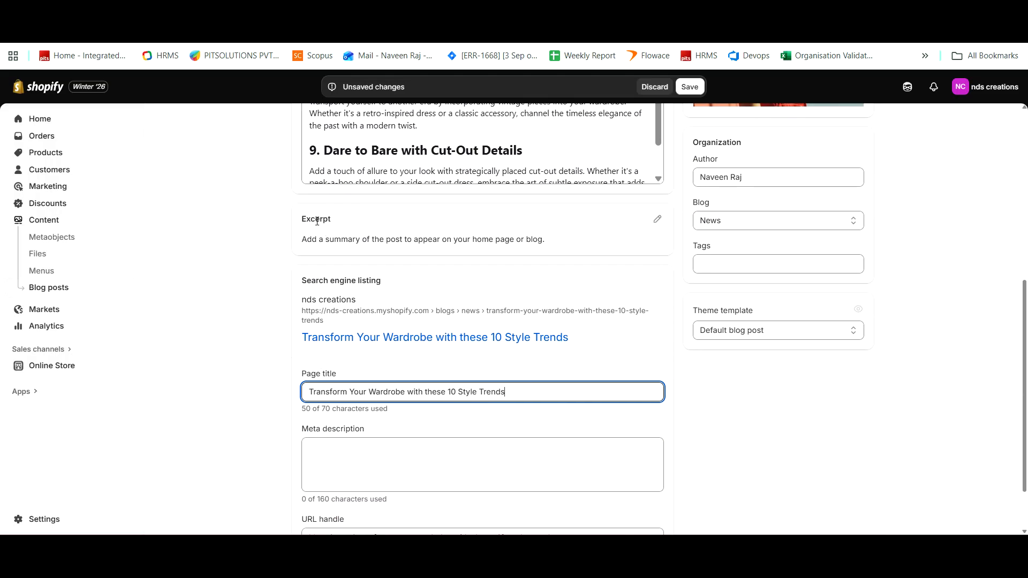
double_click(303, 219)
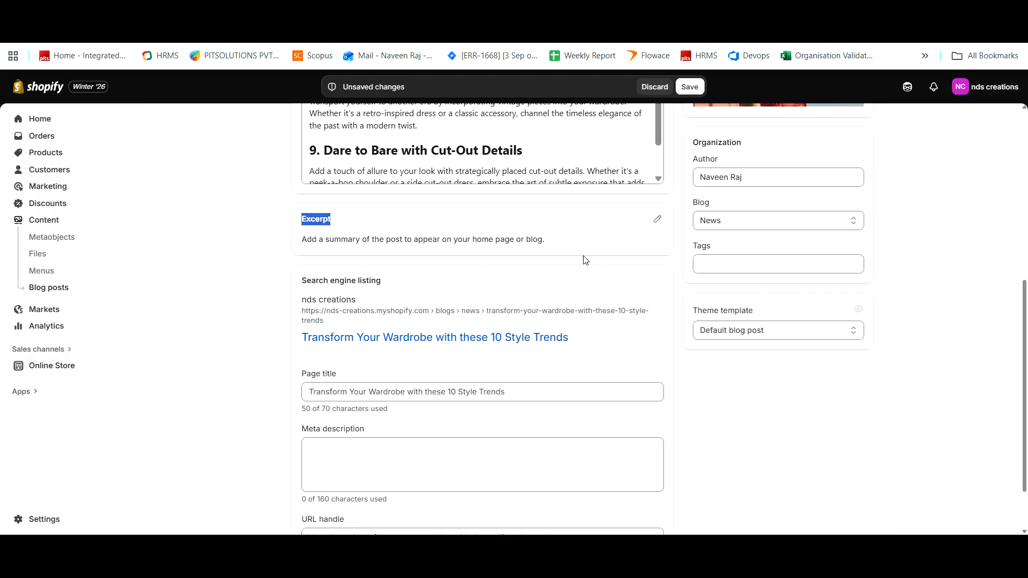
scroll(571, 346, up, 10)
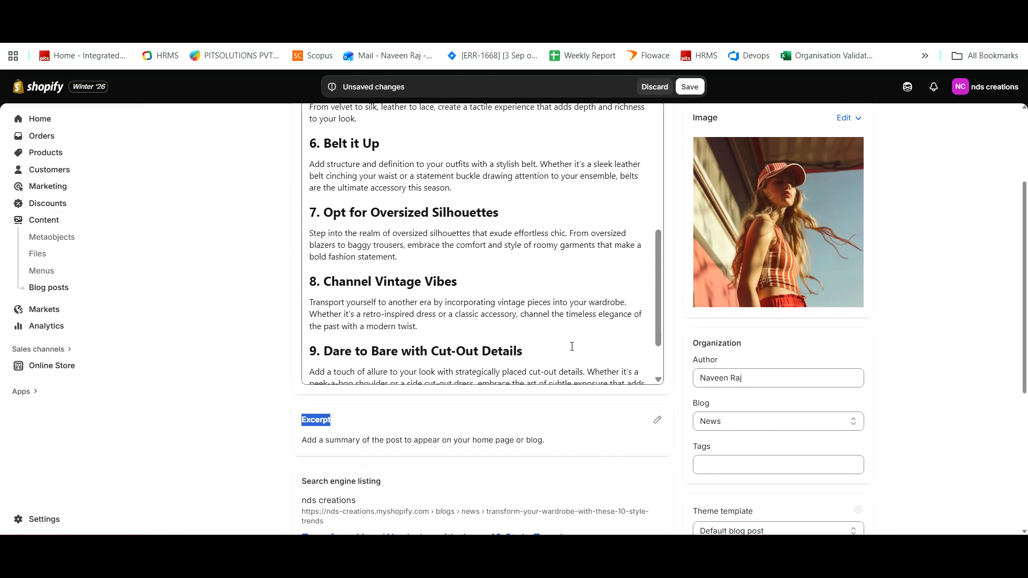
scroll(571, 346, up, 5)
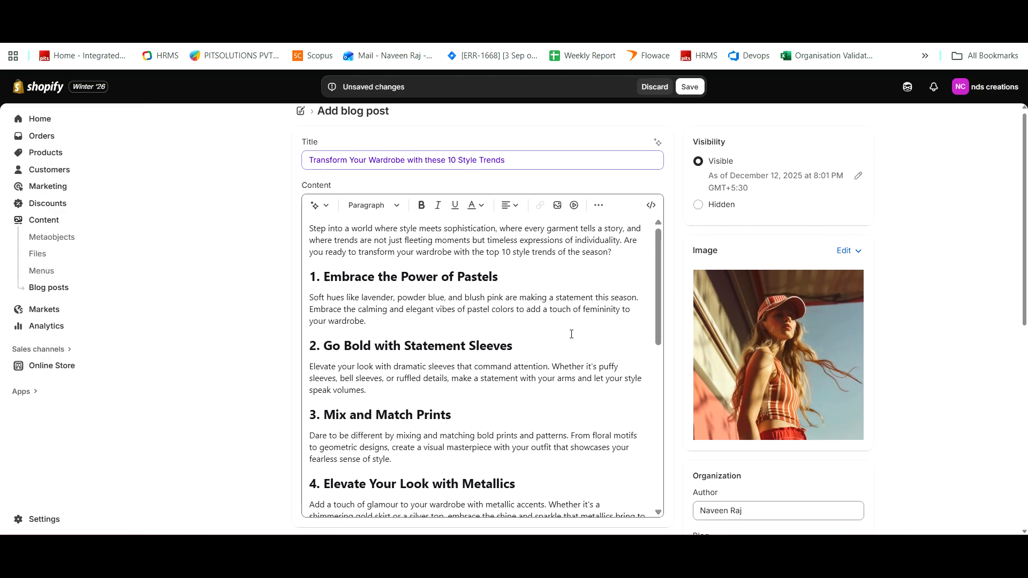
scroll(527, 277, down, 8)
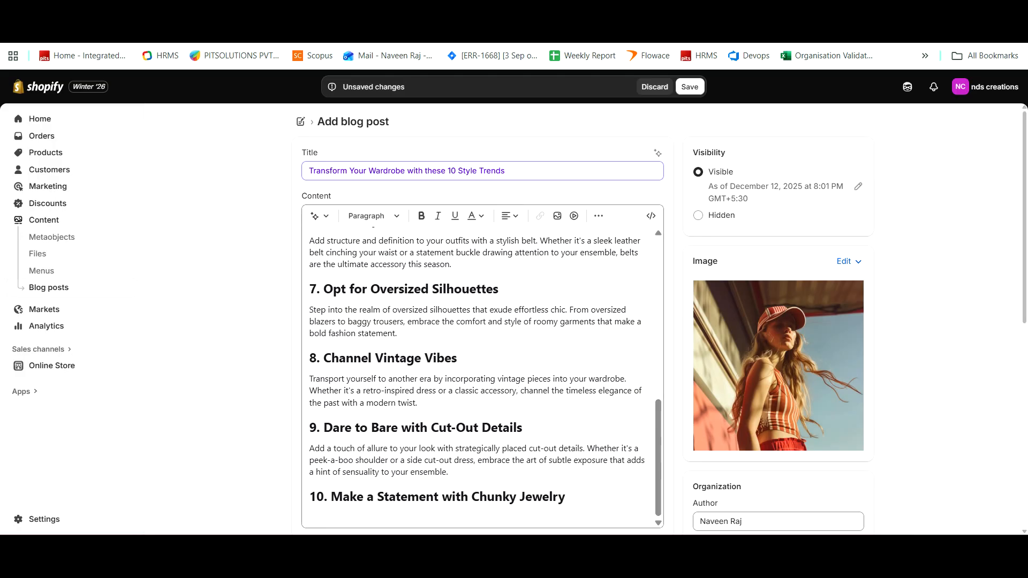
scroll(482, 332, down, 3)
Copy the post's entire content, switch to ChatGPT and paste it into the chat prompt.
scroll(421, 314, up, 15)
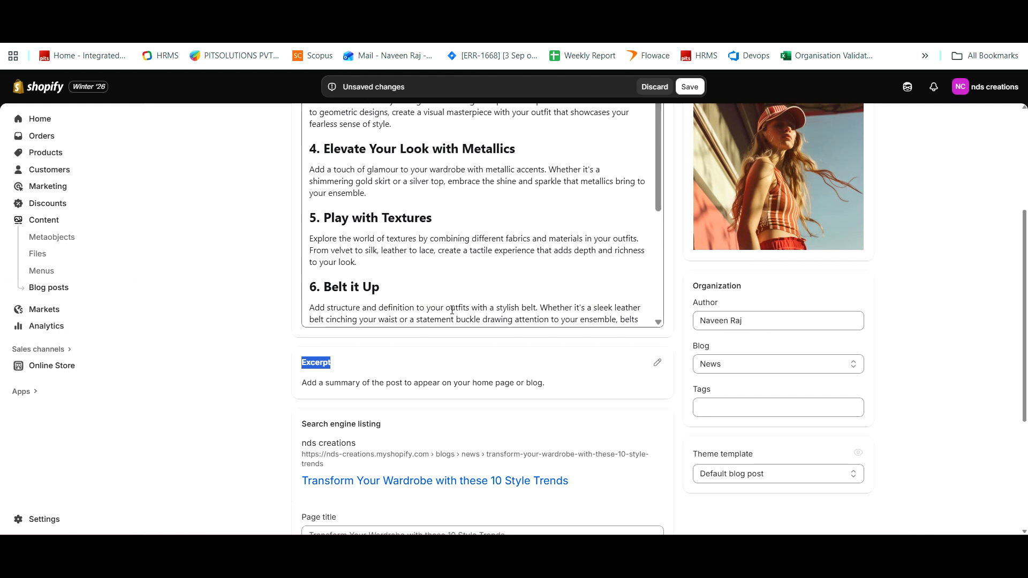
click(411, 250)
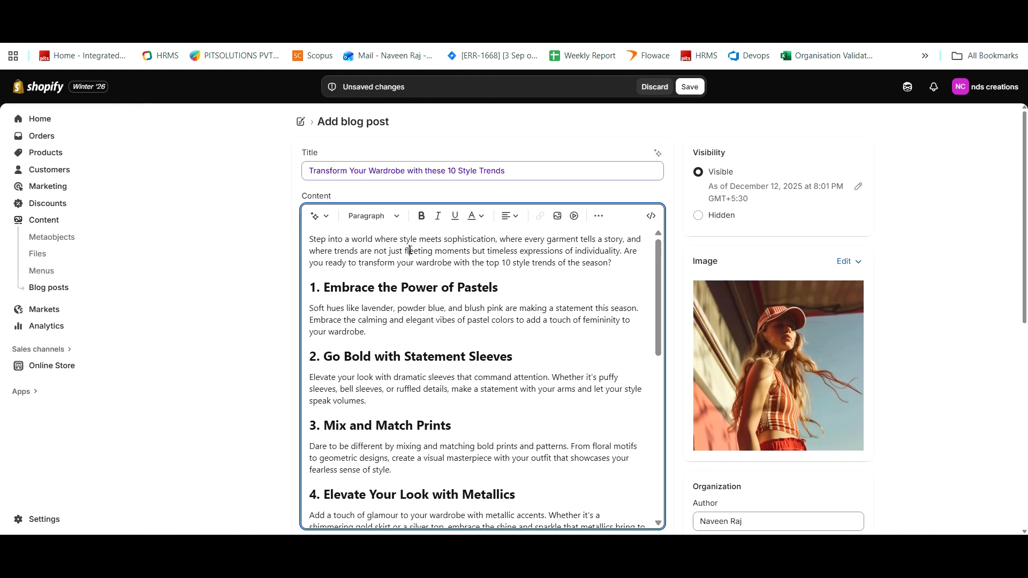
key(ctrl+a)
right_click(412, 251)
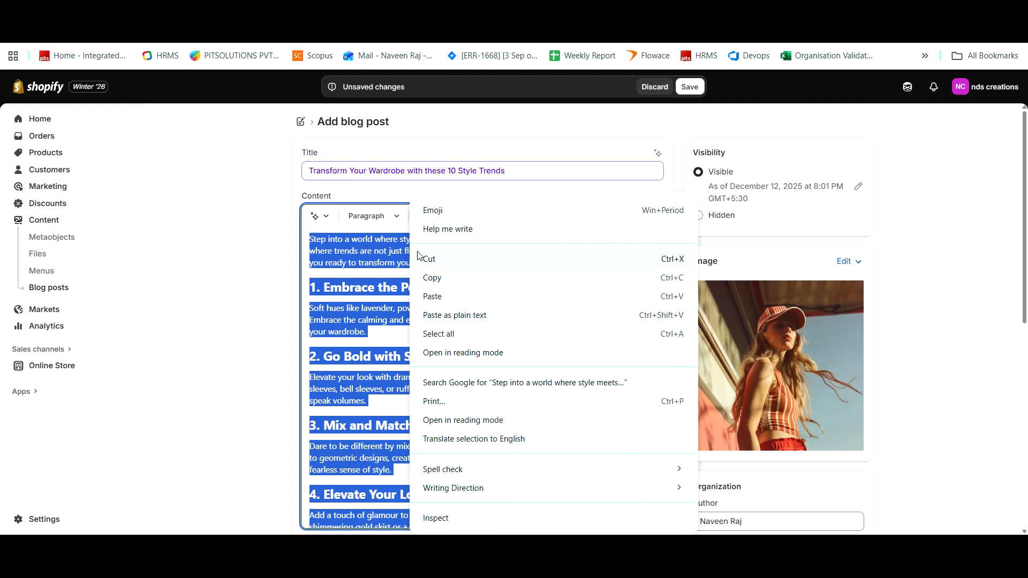
click(434, 277)
key(ctrl+Tab)
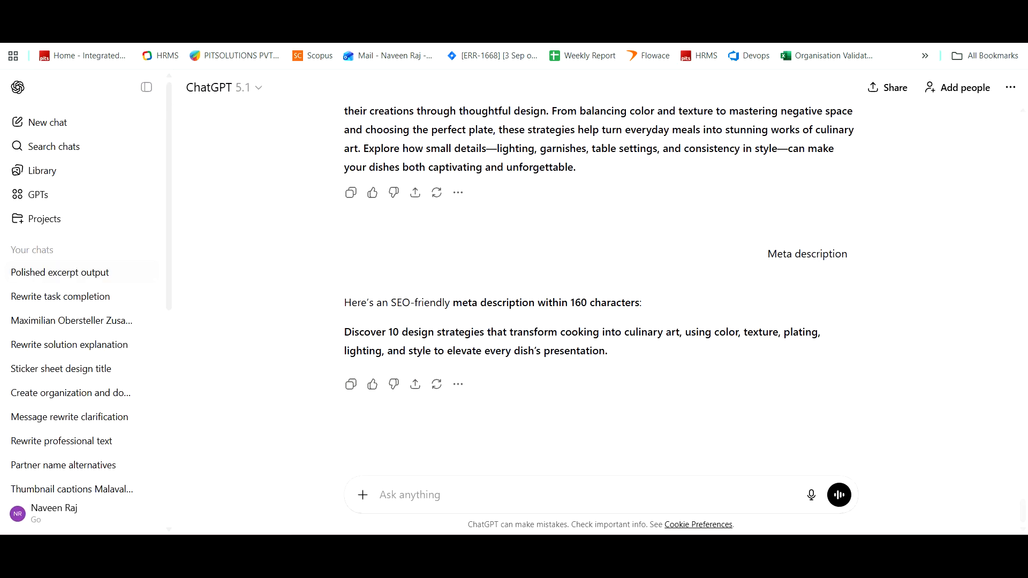
click(423, 493)
key(ctrl+v)
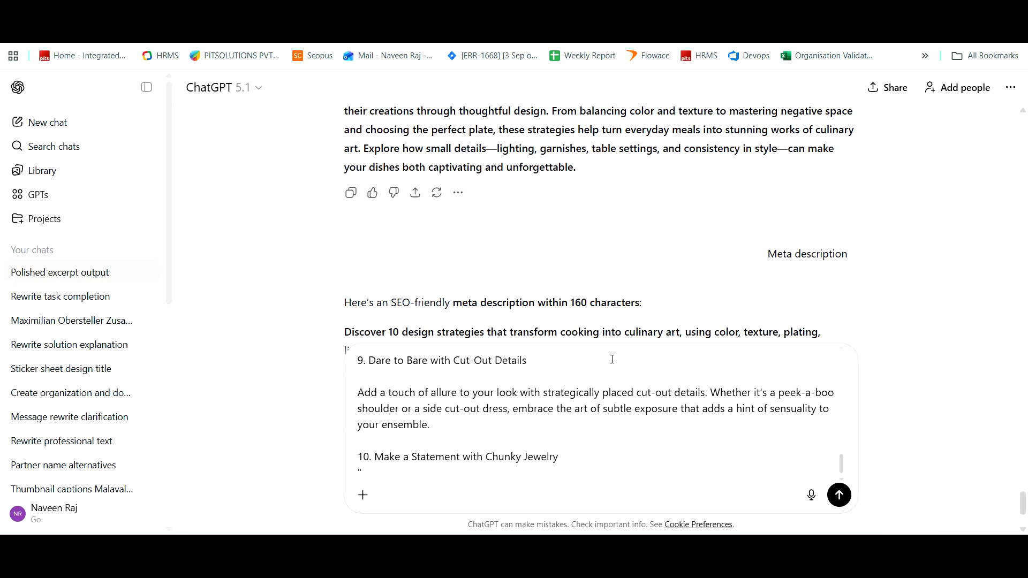
Copy "Excerpt" from the end of the earlier culinary prompt, append it to the pasted text and submit the prompt.
scroll(634, 260, up, 15)
scroll(634, 260, down, 3)
drag(551, 299, 513, 300)
right_click(516, 304)
click(538, 315)
click(404, 473)
key(ctrl+v)
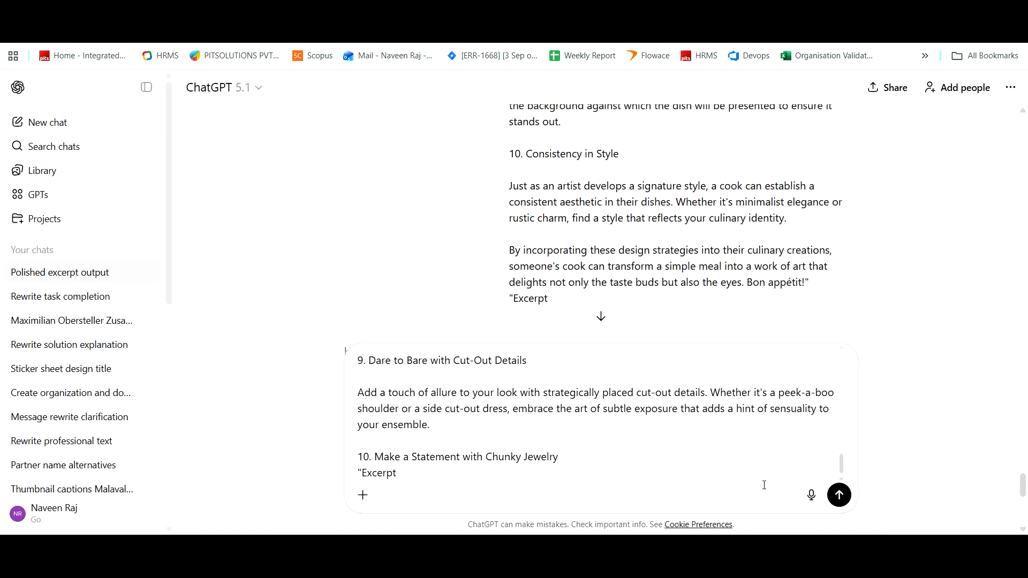
click(839, 495)
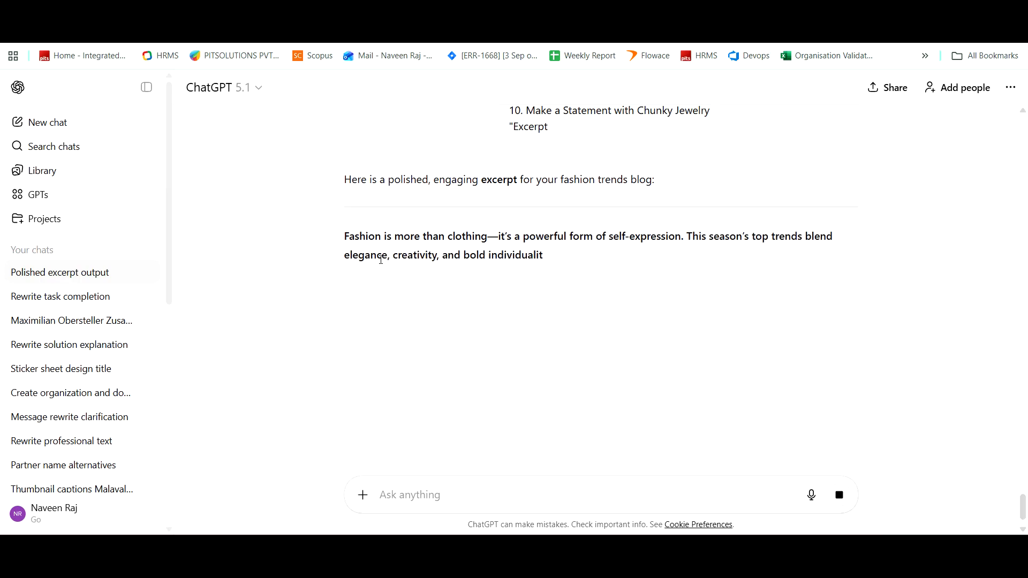
Copy the generated fashion trends excerpt and return to the blog post in Shopify.
mouse_move(344, 236)
mouse_down()
mouse_move(640, 335)
mouse_move(839, 326)
mouse_up()
key(ctrl+c)
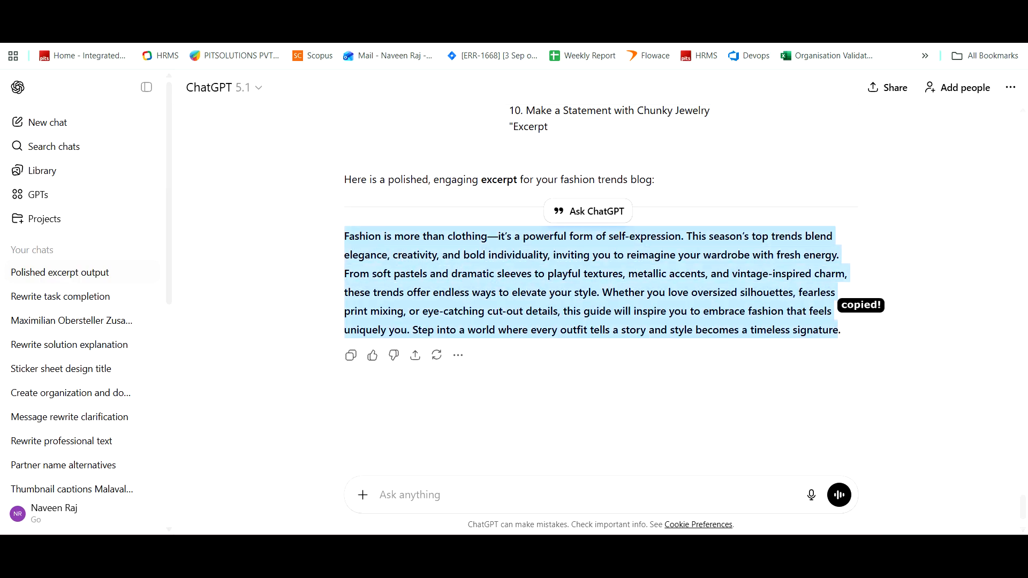
key(ctrl+Tab)
key(ctrl+Tab)
key(ctrl+Tab)
Open the blog post's excerpt for editing and place the cursor in its text area.
scroll(458, 388, down, 12)
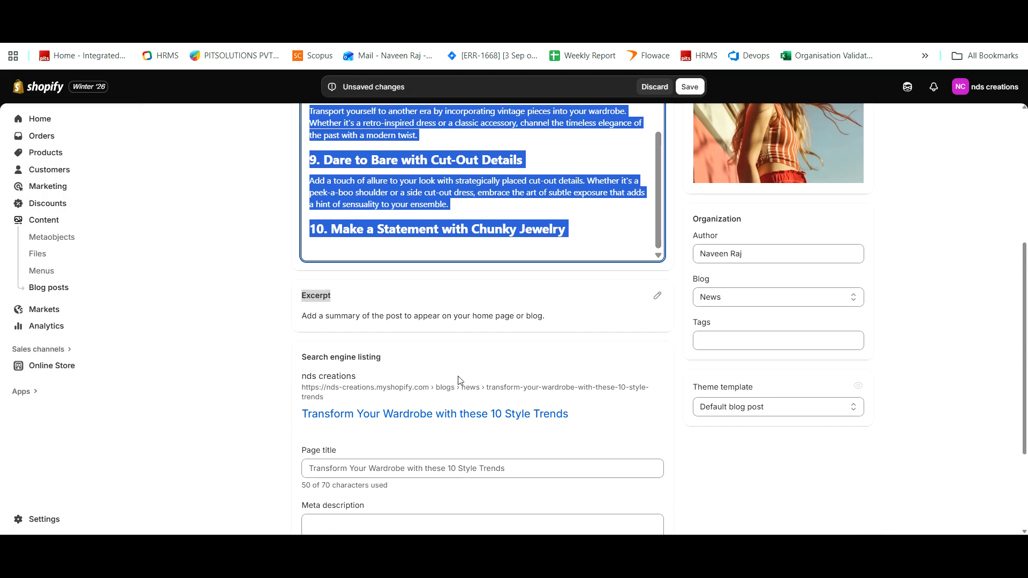
scroll(470, 349, up, 4)
scroll(466, 303, up, 5)
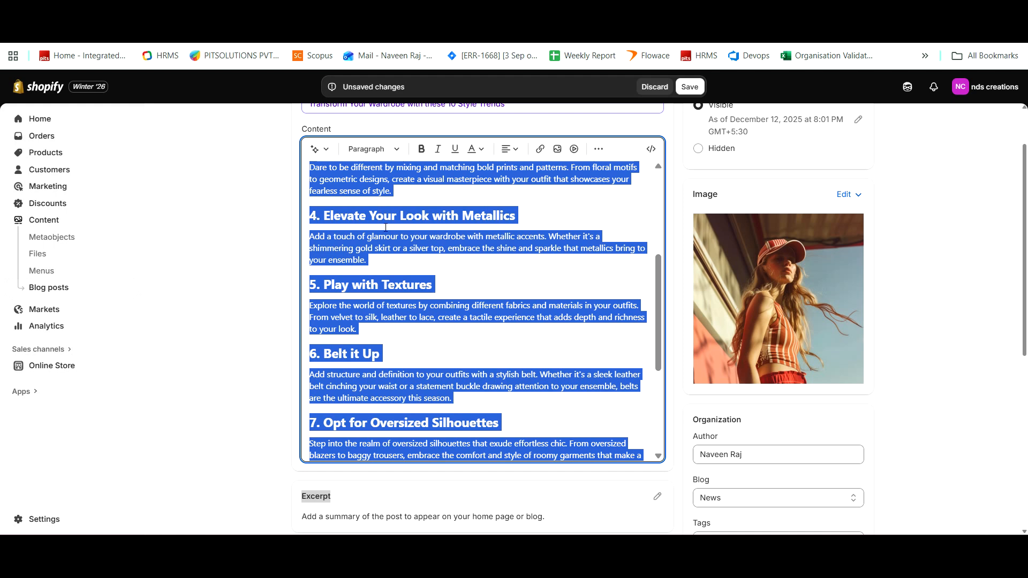
scroll(439, 338, down, 9)
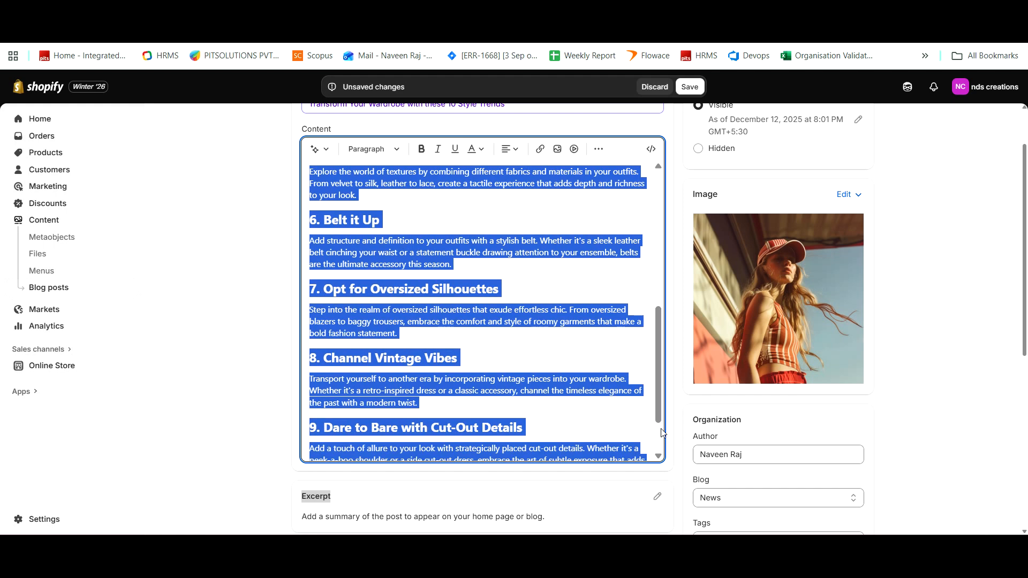
click(640, 370)
click(656, 363)
click(347, 435)
key(ctrl+v)
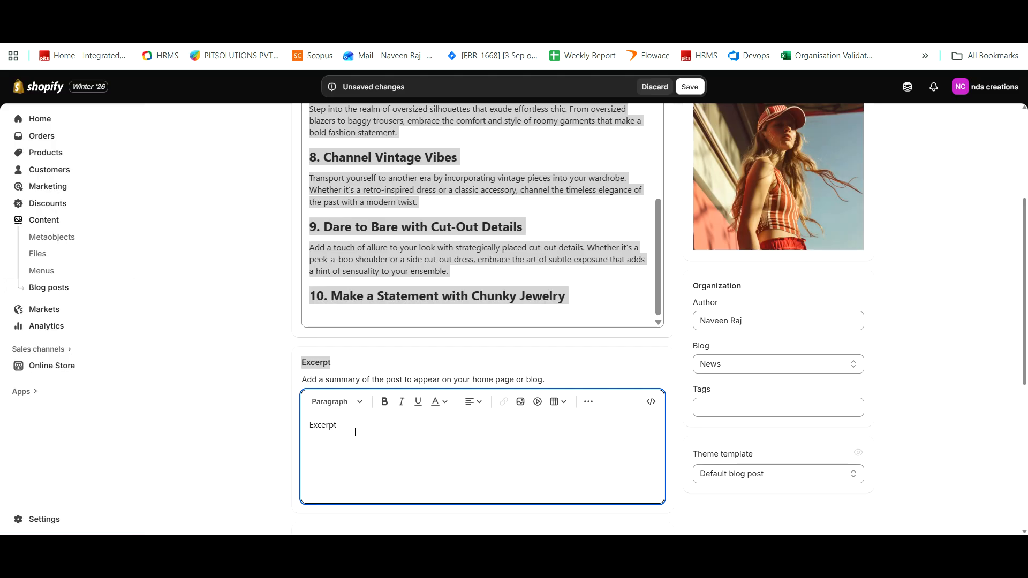
key(BackSpace)
key(BackSpace)
key(BackSpace)
key(BackSpace)
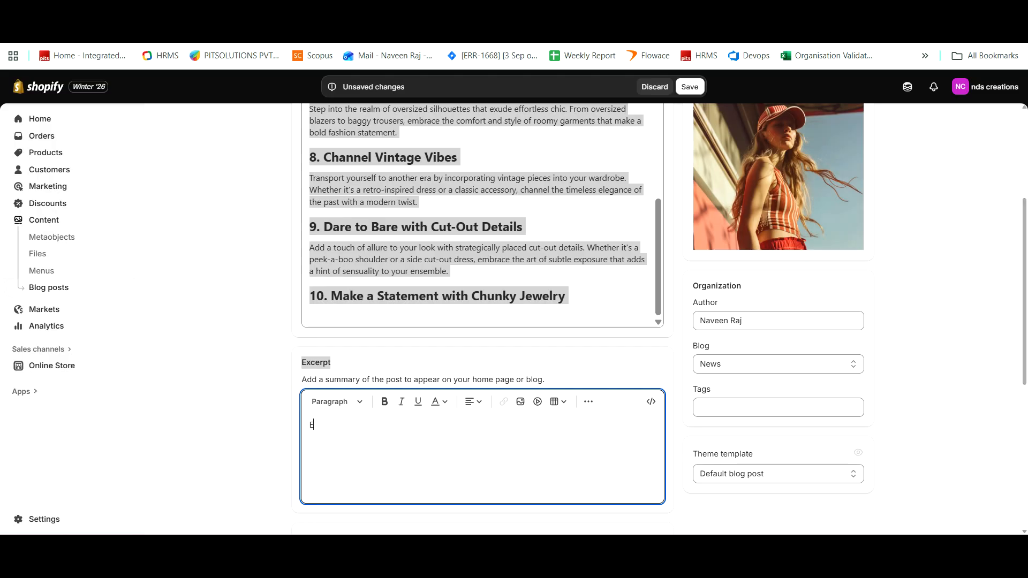
Copy the generated fashion excerpt from ChatGPT again and paste it as the post's excerpt in Shopify.
key(ctrl+Tab)
right_click(465, 236)
click(483, 255)
key(ctrl+shift+Tab)
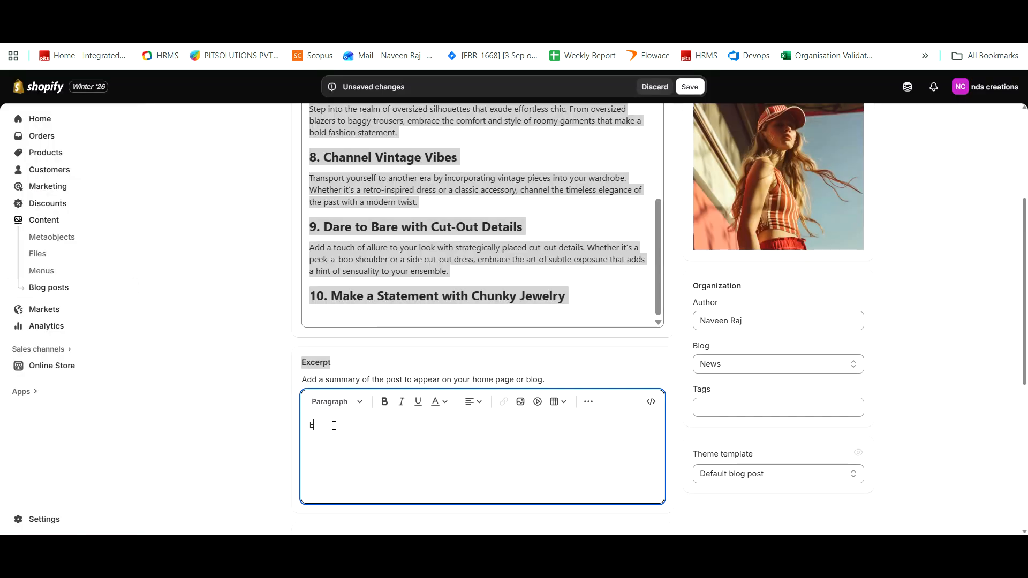
key(ctrl+v)
Copy the "Meta description" label from the search engine listing and submit it as a prompt in ChatGPT.
scroll(404, 426, down, 5)
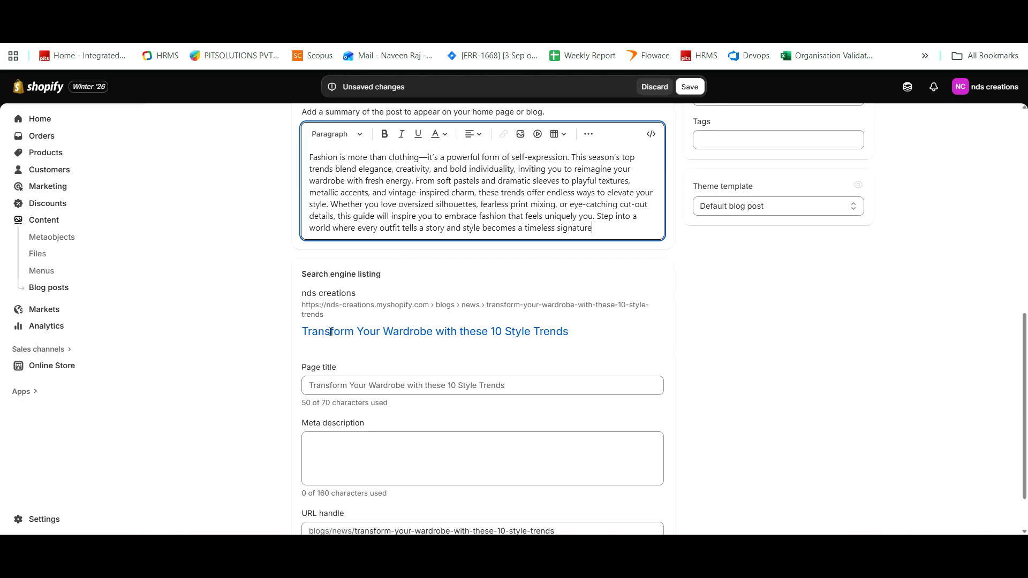
click(345, 436)
scroll(347, 396, down, 1)
triple_click(350, 360)
right_click(349, 363)
click(359, 377)
key(ctrl+Tab)
click(442, 487)
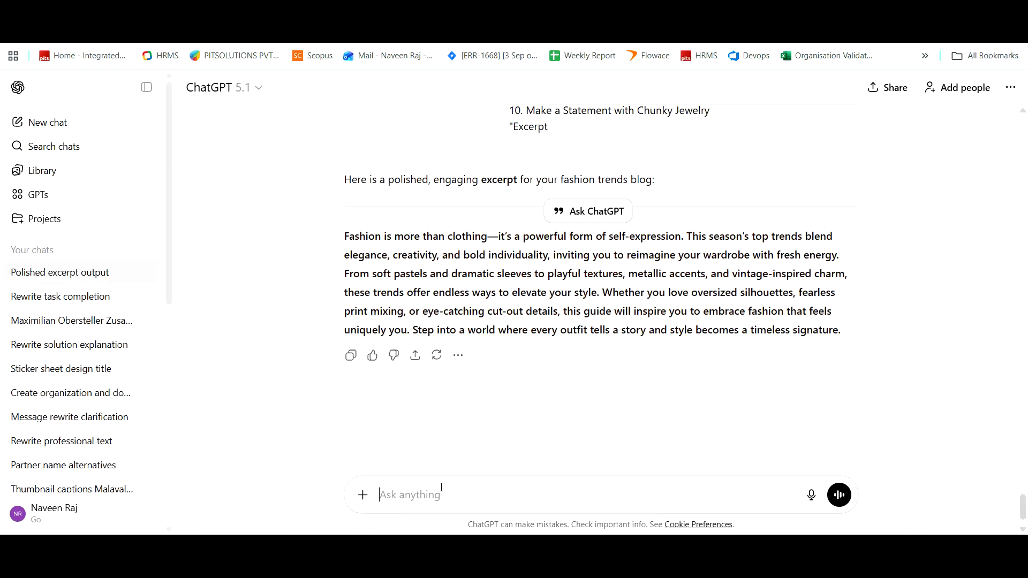
key(ctrl+v)
key(Return)
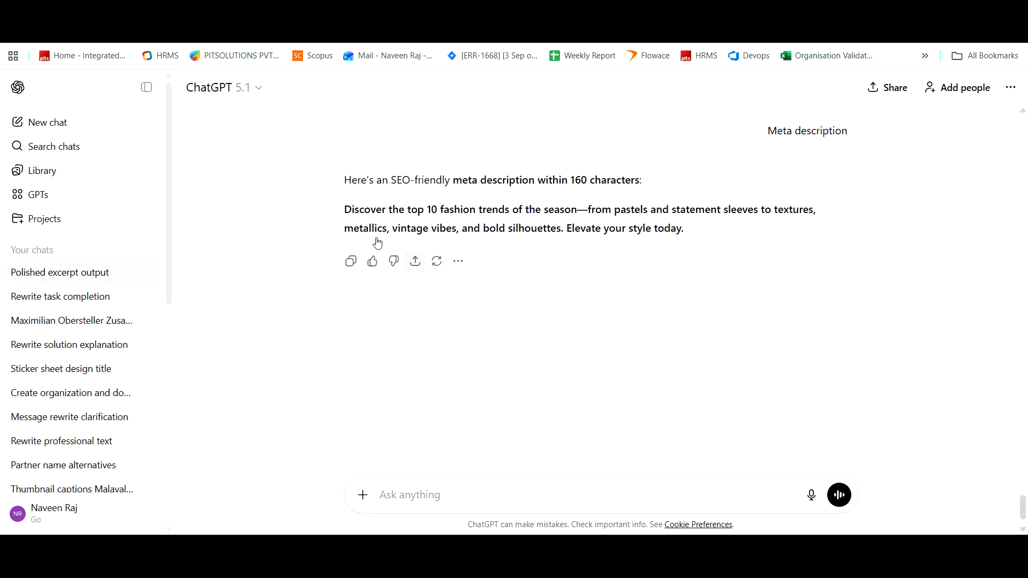
Copy the generated meta description and paste it into the post's meta description in Shopify.
drag(346, 209, 685, 229)
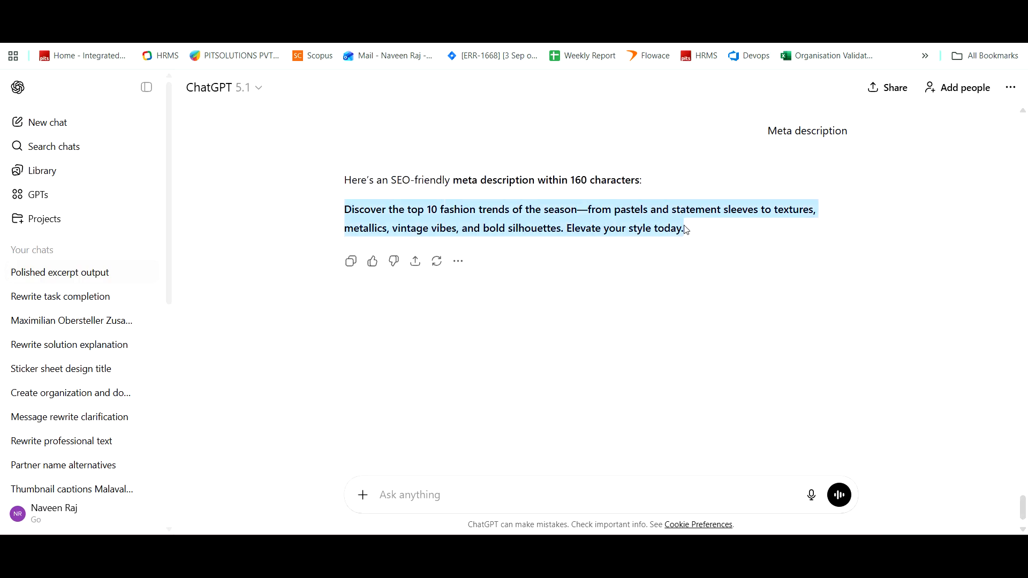
key(ctrl+c)
key(ctrl+Tab)
click(331, 417)
key(ctrl+v)
Save the new blog post.
scroll(477, 374, up, 5)
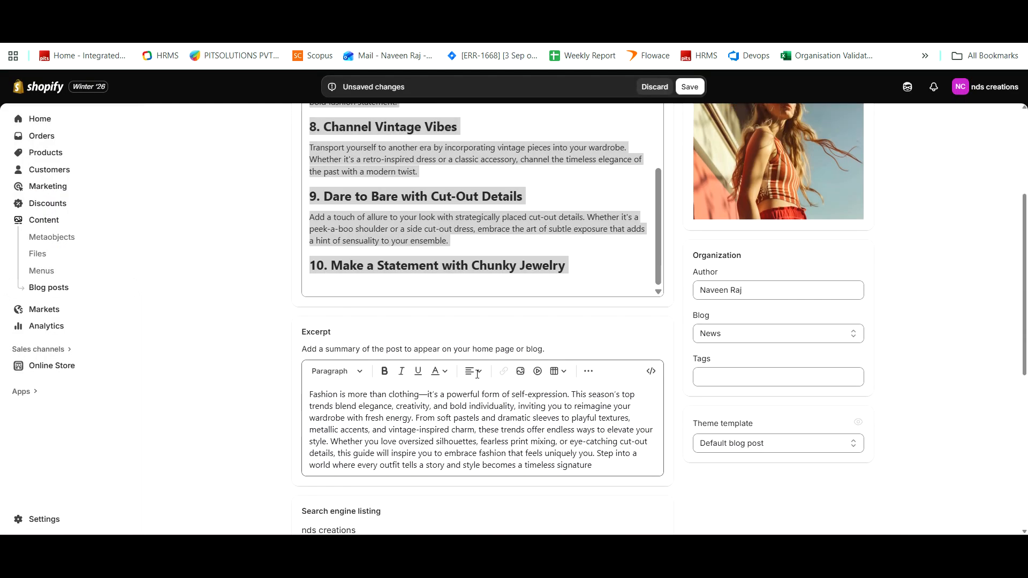
scroll(477, 374, up, 8)
scroll(463, 357, up, 5)
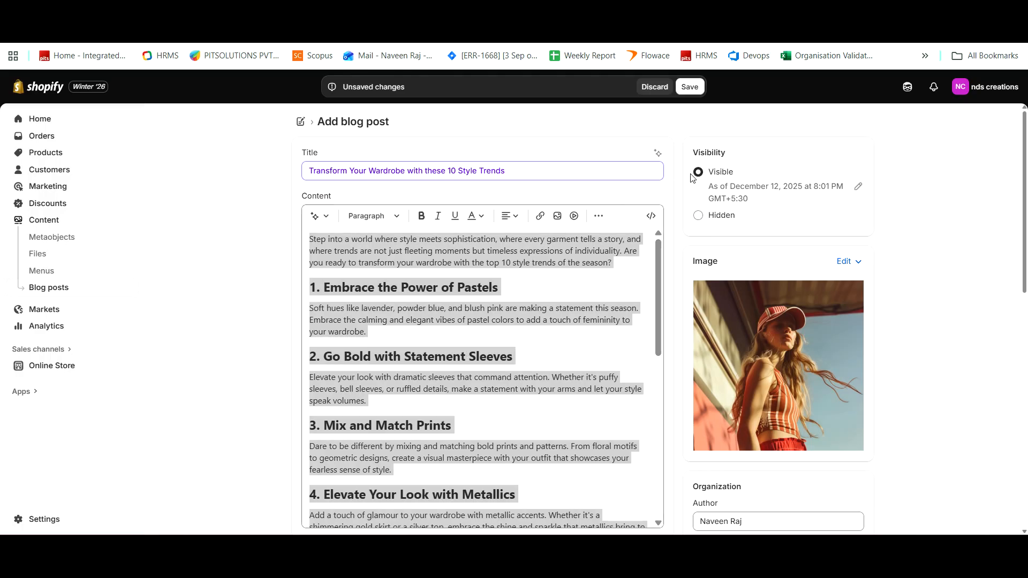
click(580, 289)
click(686, 87)
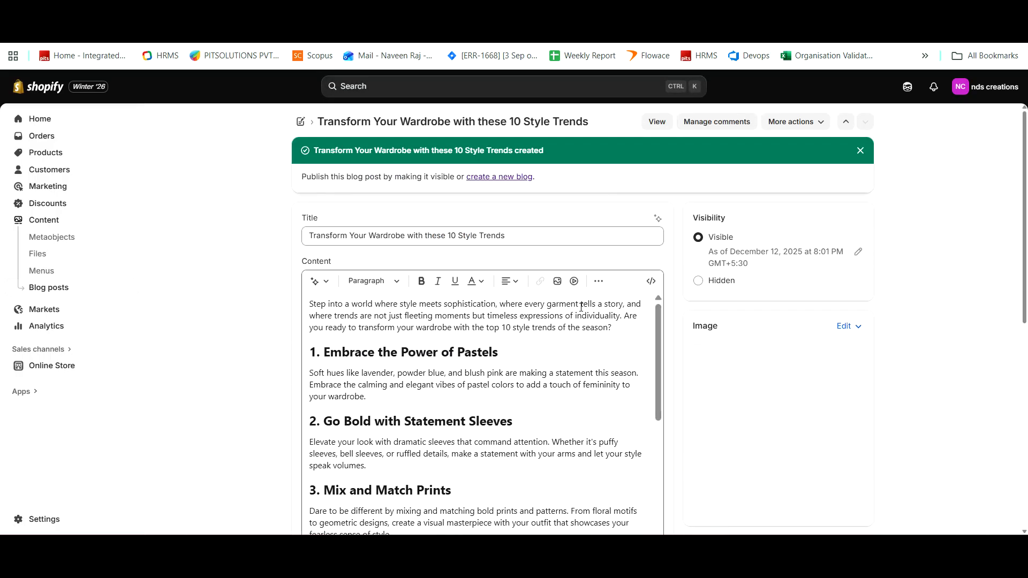
Insert the activewear-bold-5 image below the "1. Embrace the Power of Pastels" heading in the post content.
scroll(611, 377, down, 8)
scroll(610, 377, up, 10)
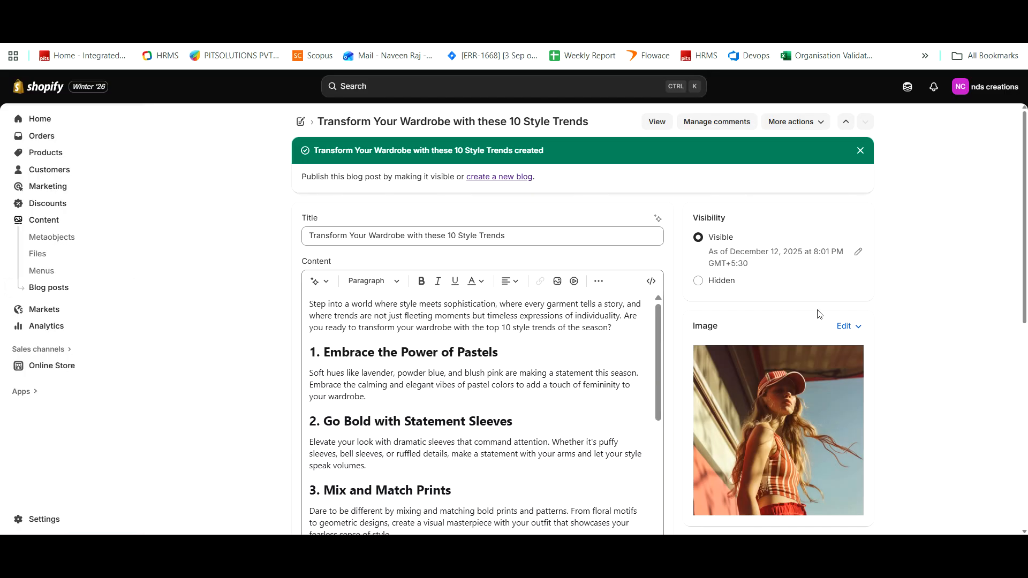
scroll(975, 305, down, 4)
scroll(514, 272, up, 4)
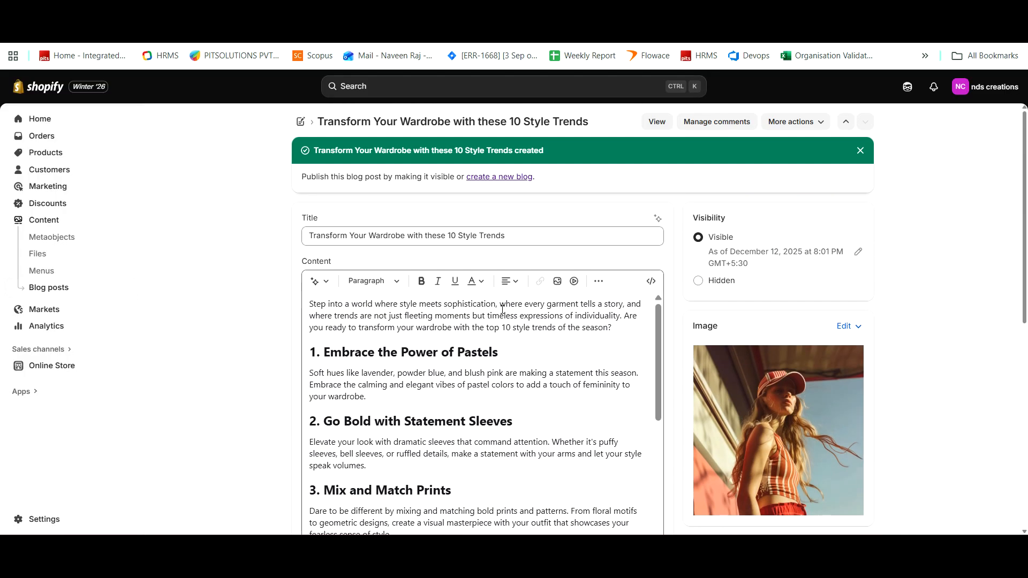
click(502, 354)
key(Return)
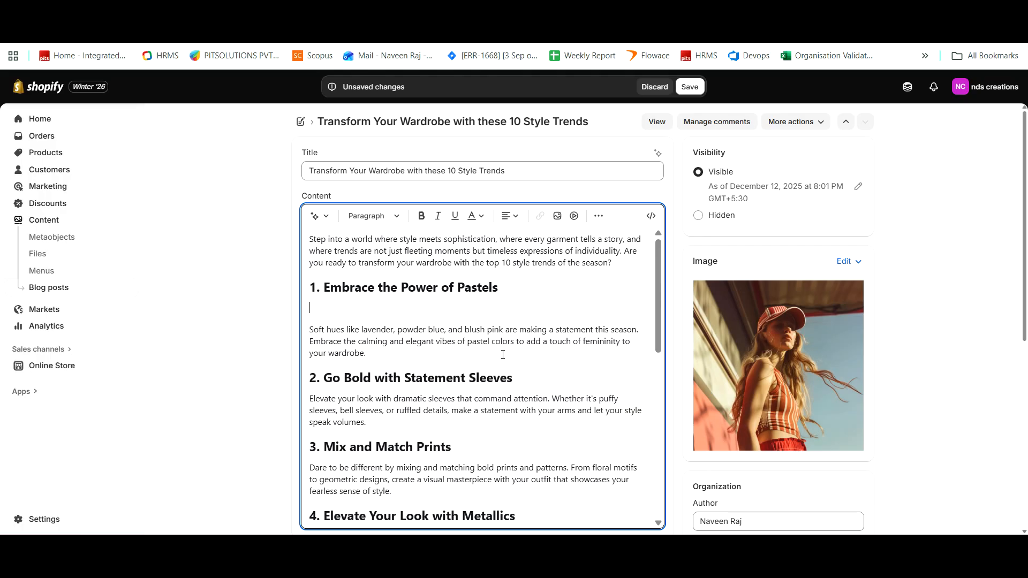
click(556, 216)
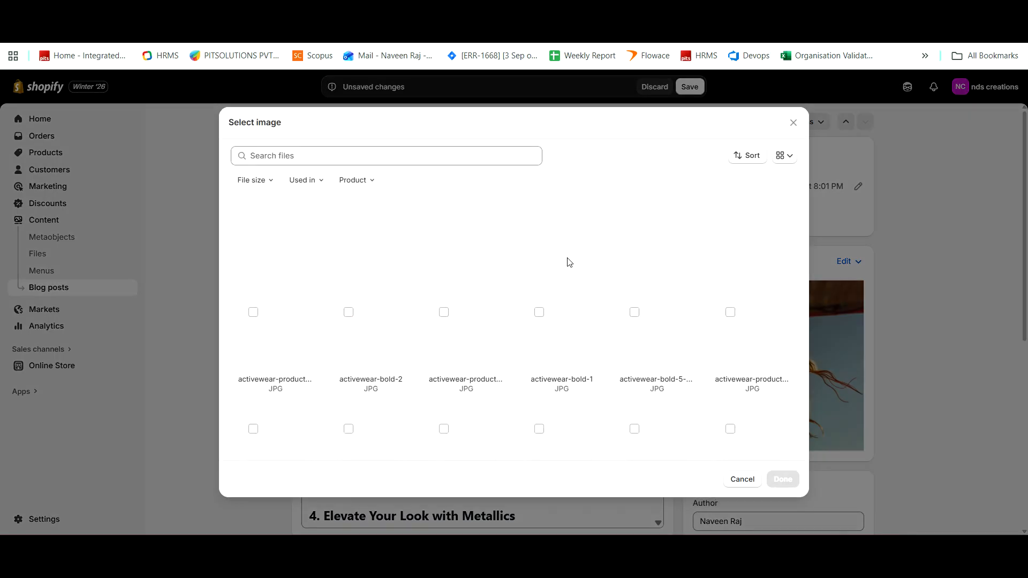
click(656, 334)
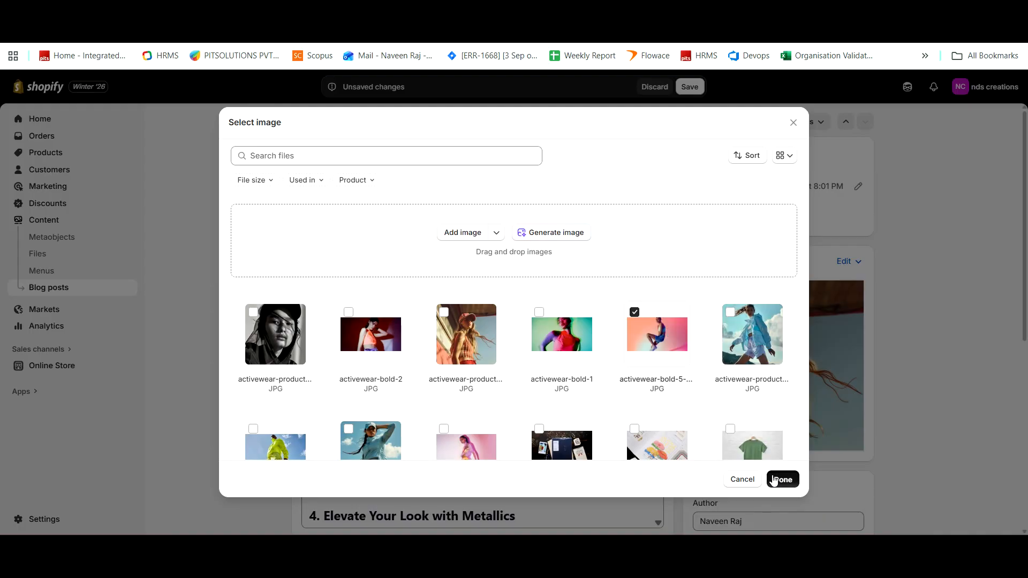
click(782, 479)
scroll(480, 367, down, 3)
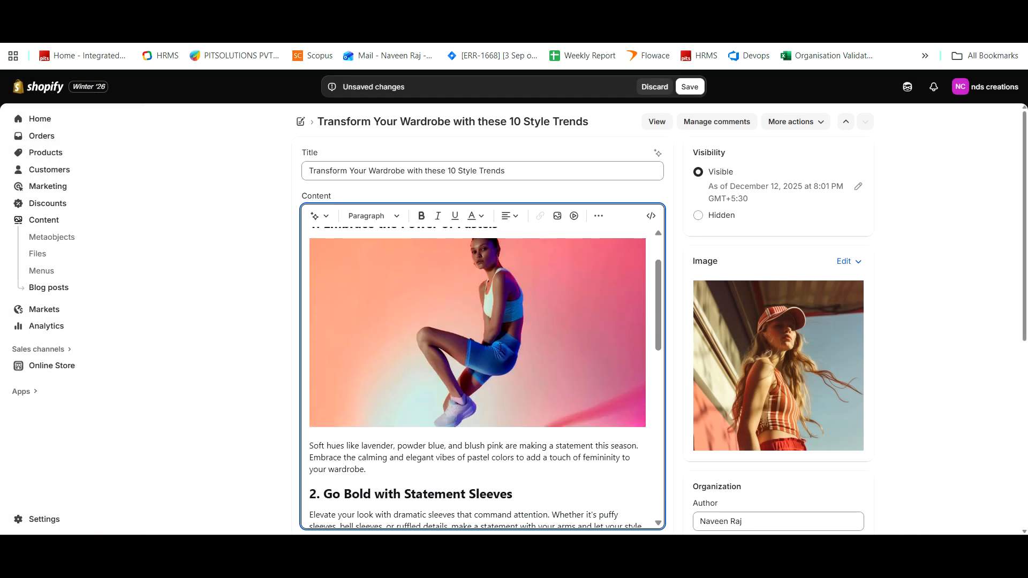
scroll(479, 367, down, 3)
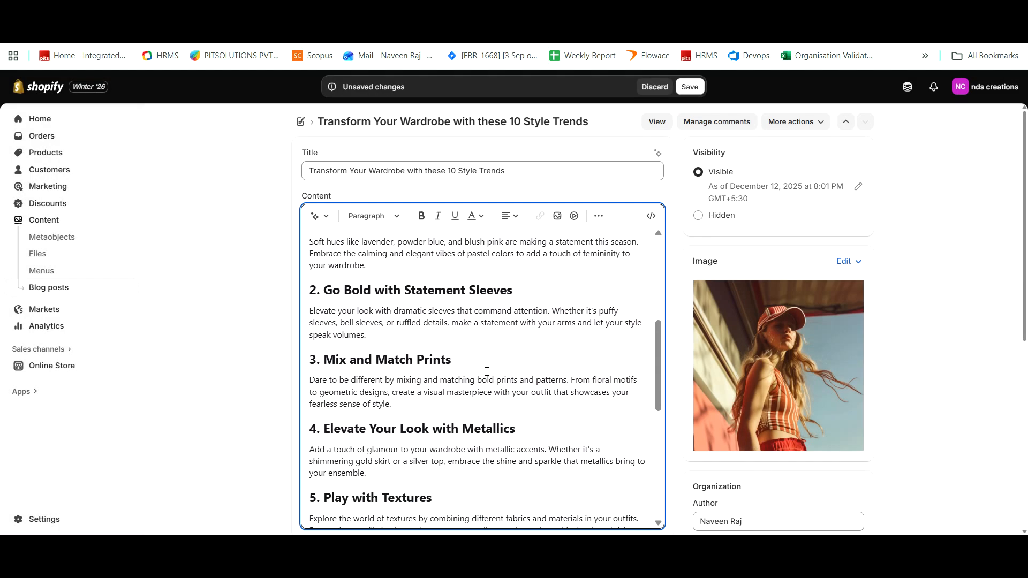
scroll(487, 370, down, 3)
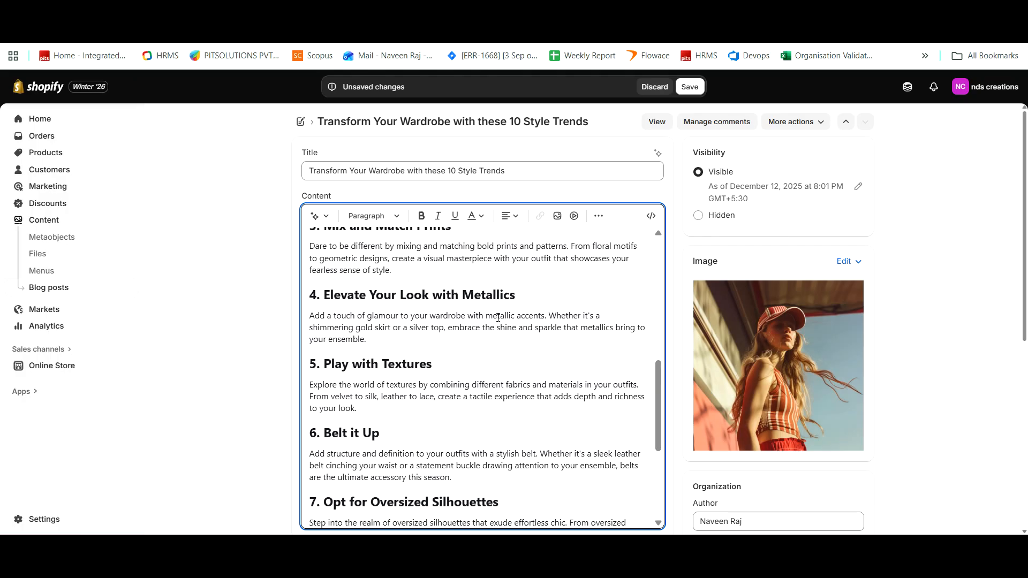
drag(486, 316, 545, 317)
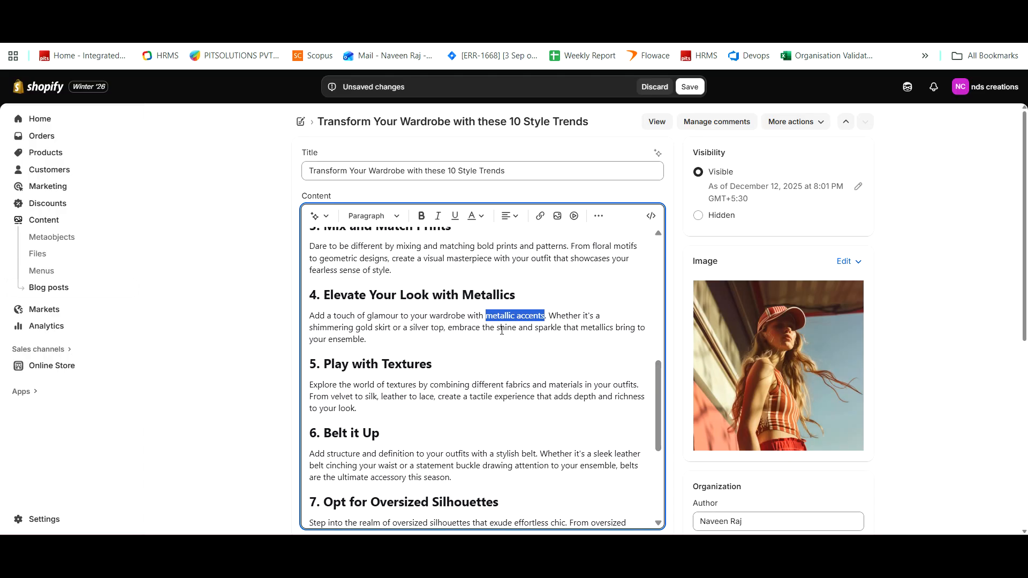
click(540, 216)
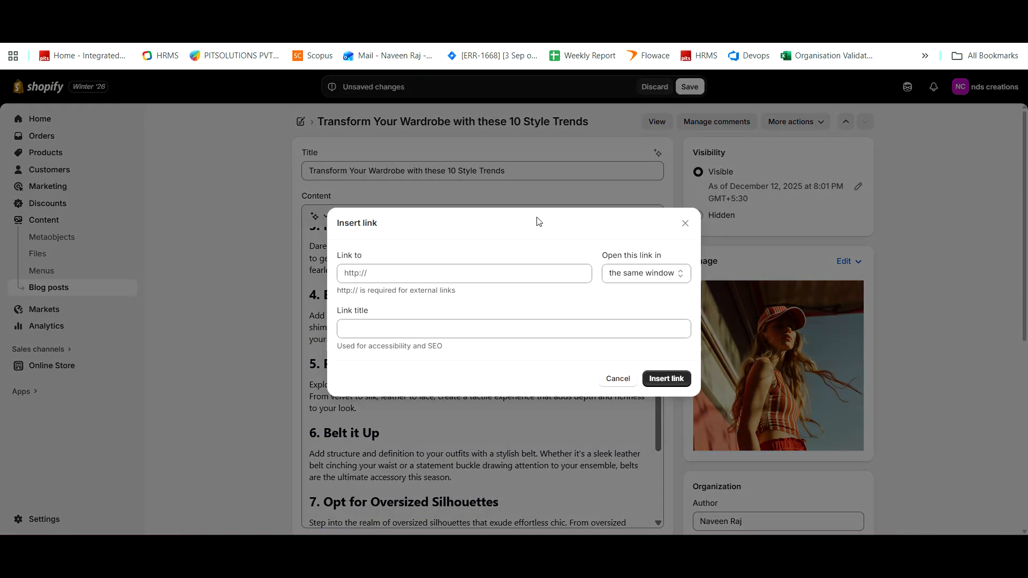
click(448, 277)
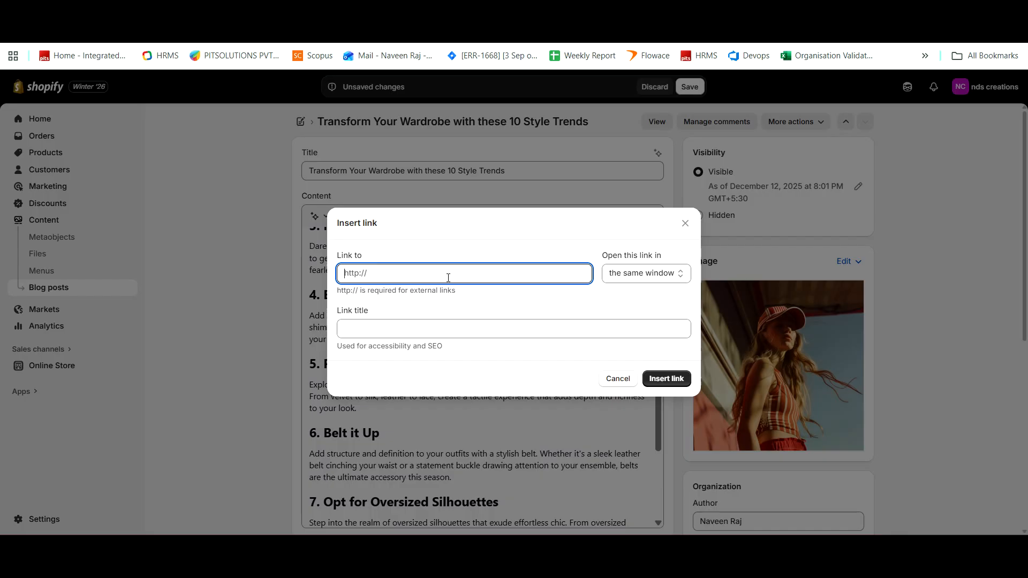
click(619, 380)
click(526, 331)
Examine the inserted image, the remaining trend sections and the excerpt in the post editor.
scroll(529, 342, up, 10)
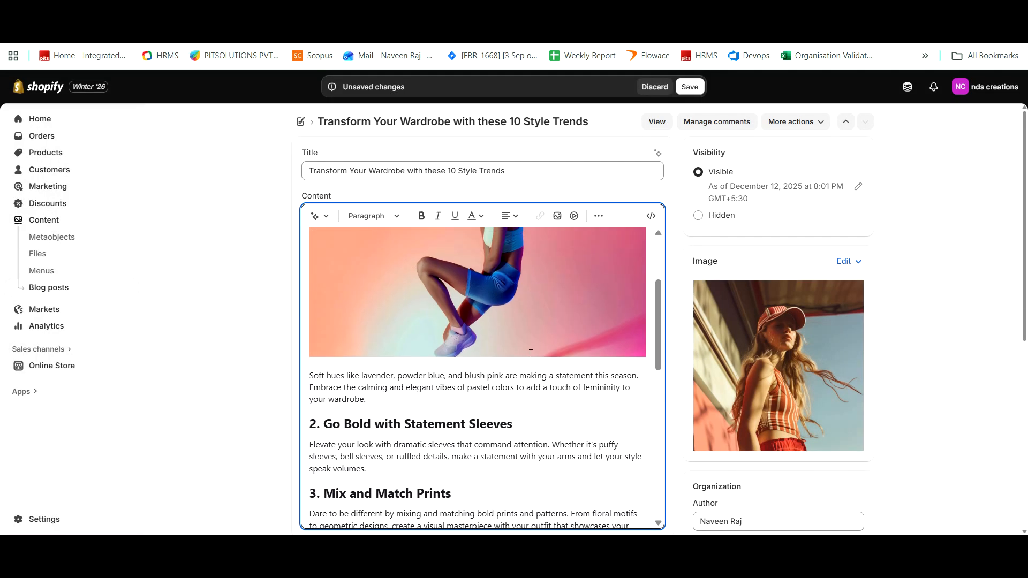
scroll(522, 407, down, 10)
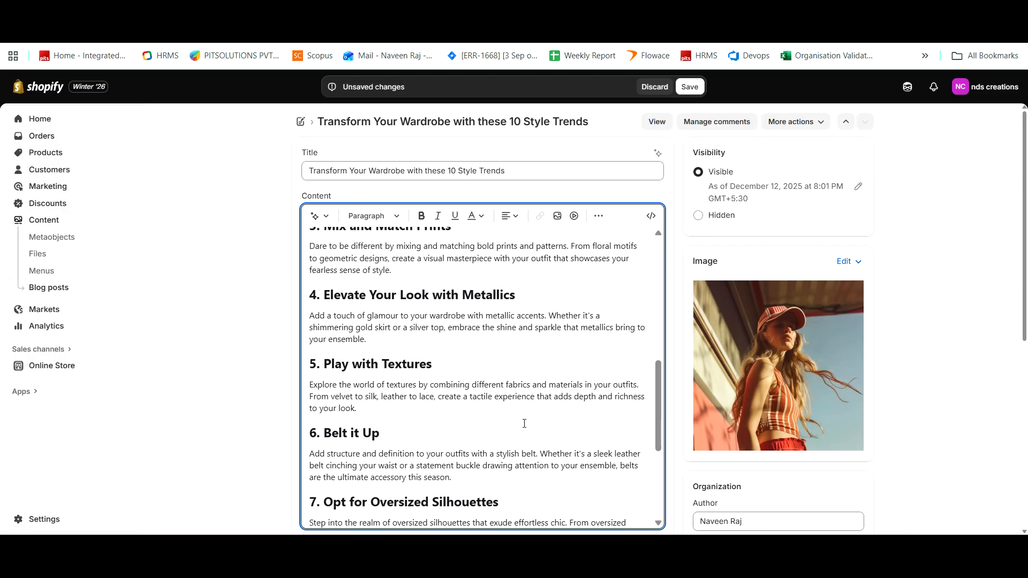
scroll(524, 423, down, 4)
scroll(527, 421, down, 4)
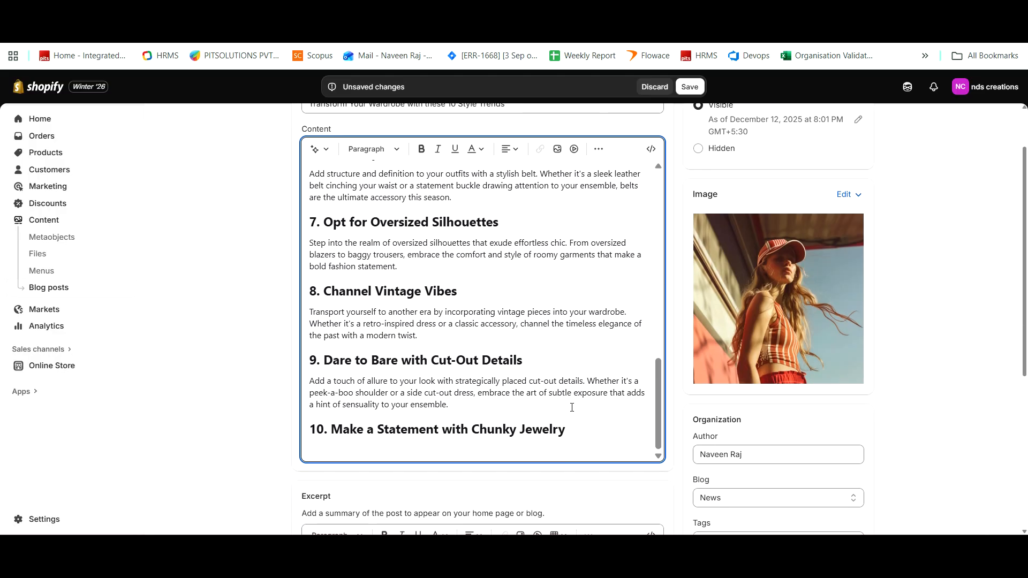
scroll(572, 408, down, 4)
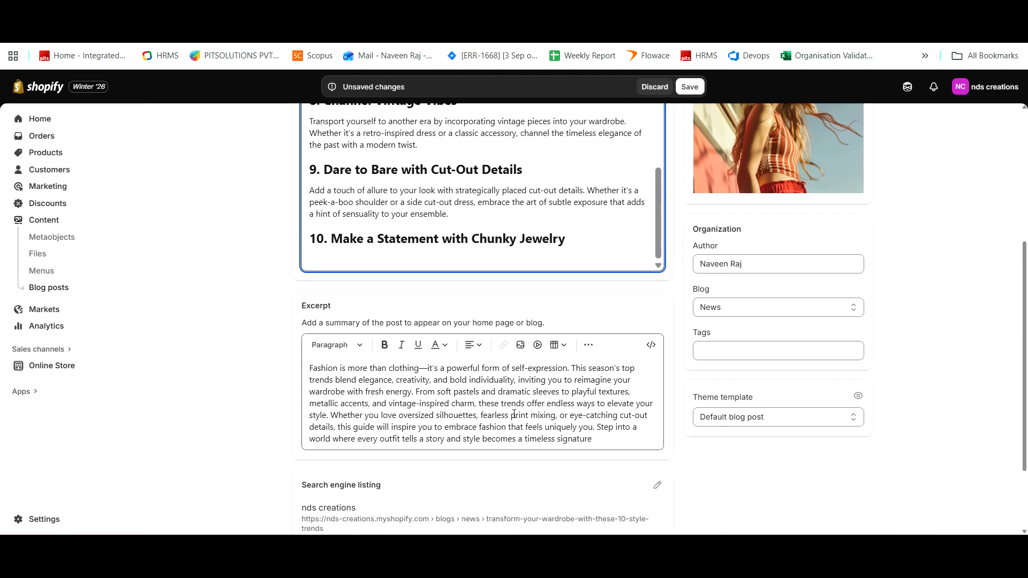
scroll(531, 389, up, 5)
scroll(530, 384, up, 4)
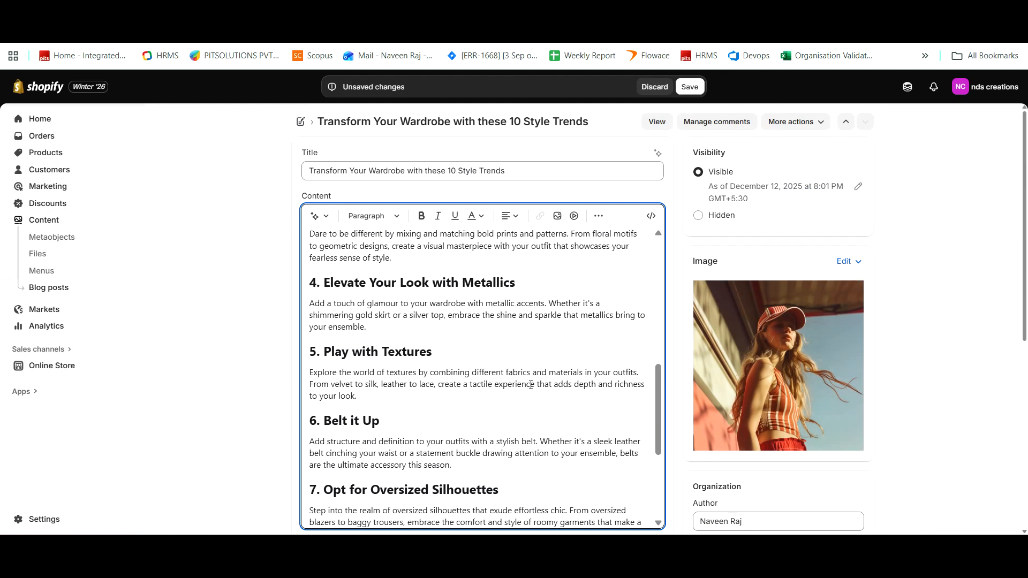
scroll(531, 384, up, 10)
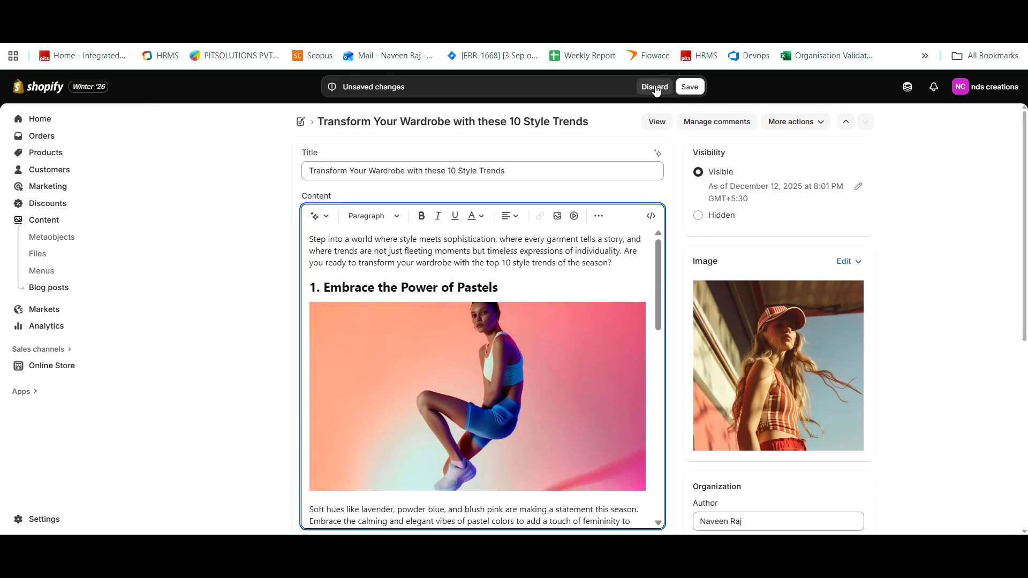
Save the edited blog post and open its storefront page with the preview bar hidden.
click(688, 87)
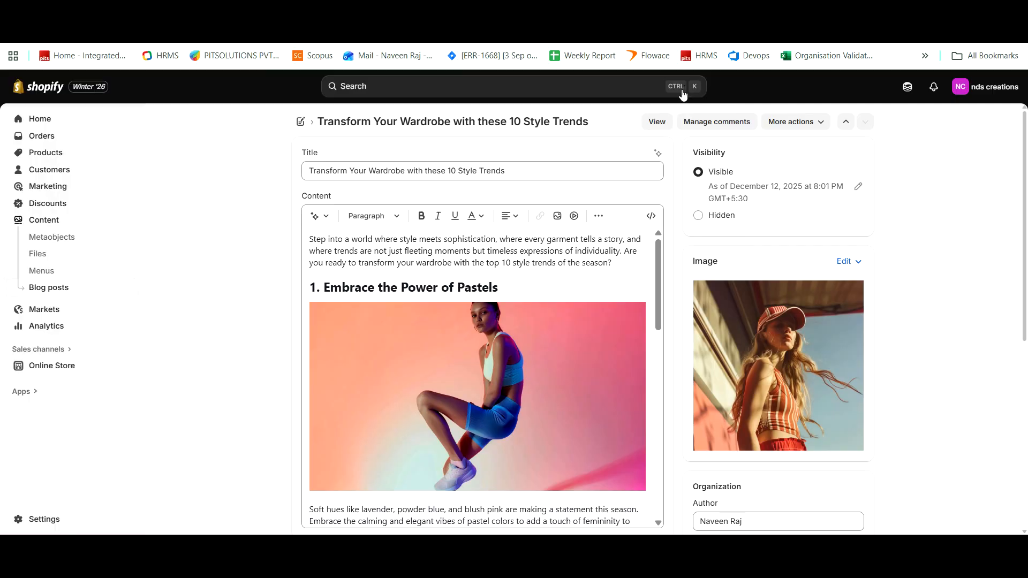
click(658, 122)
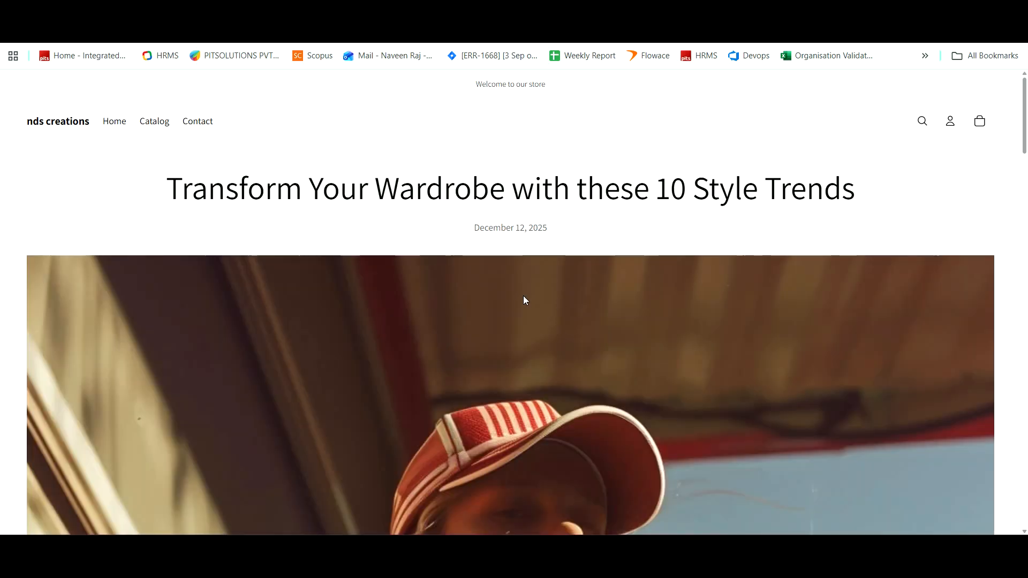
scroll(215, 190, down, 5)
scroll(222, 206, down, 2)
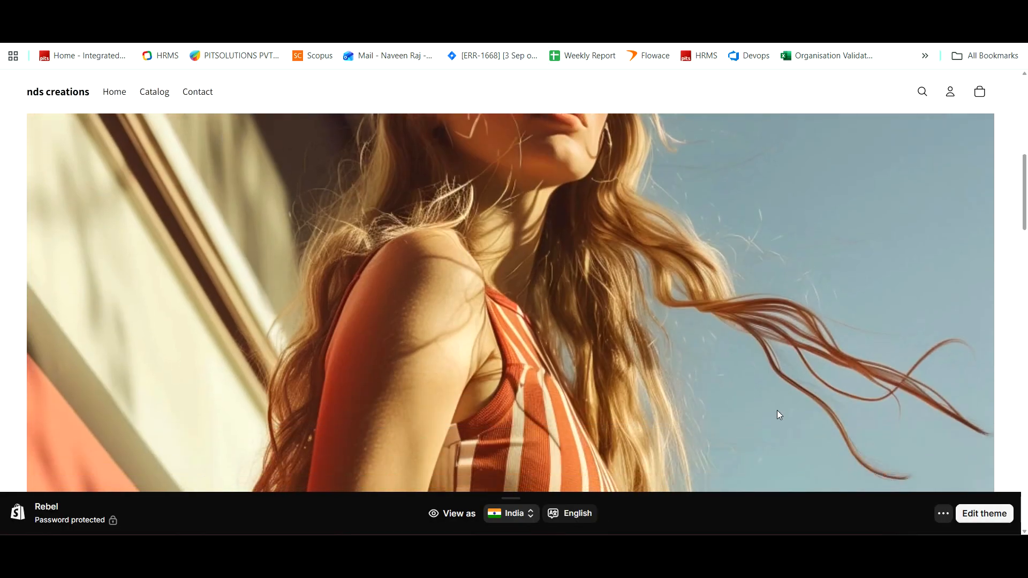
click(943, 515)
click(961, 463)
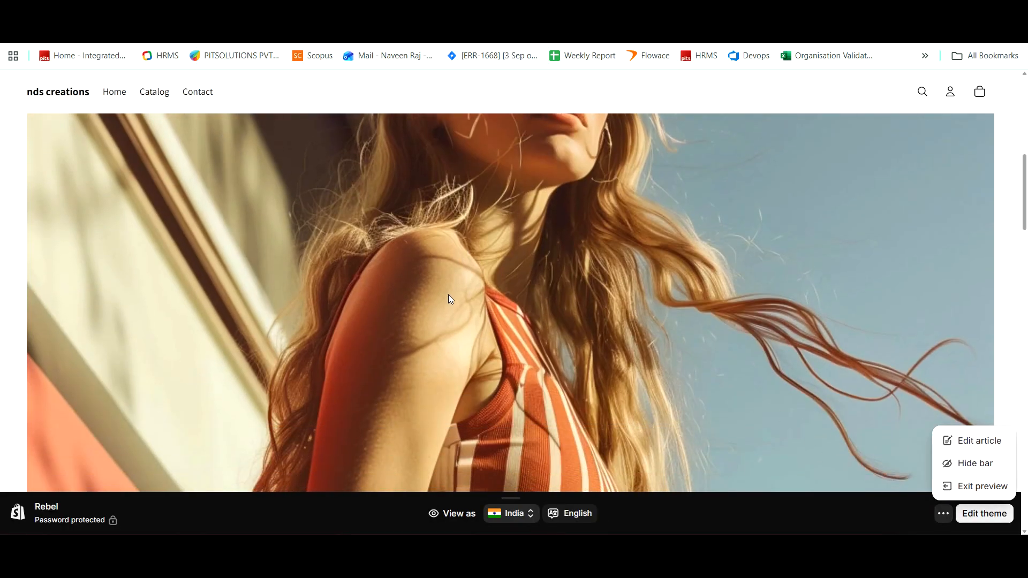
Examine the featured image, headings, inline image and text of the published post on the storefront.
scroll(546, 298, down, 10)
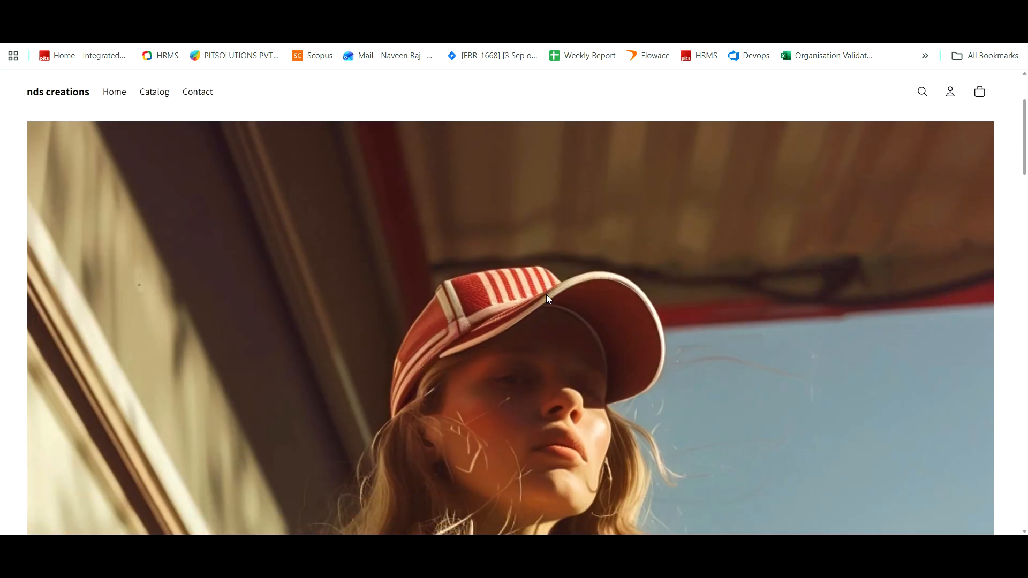
scroll(319, 212, down, 2)
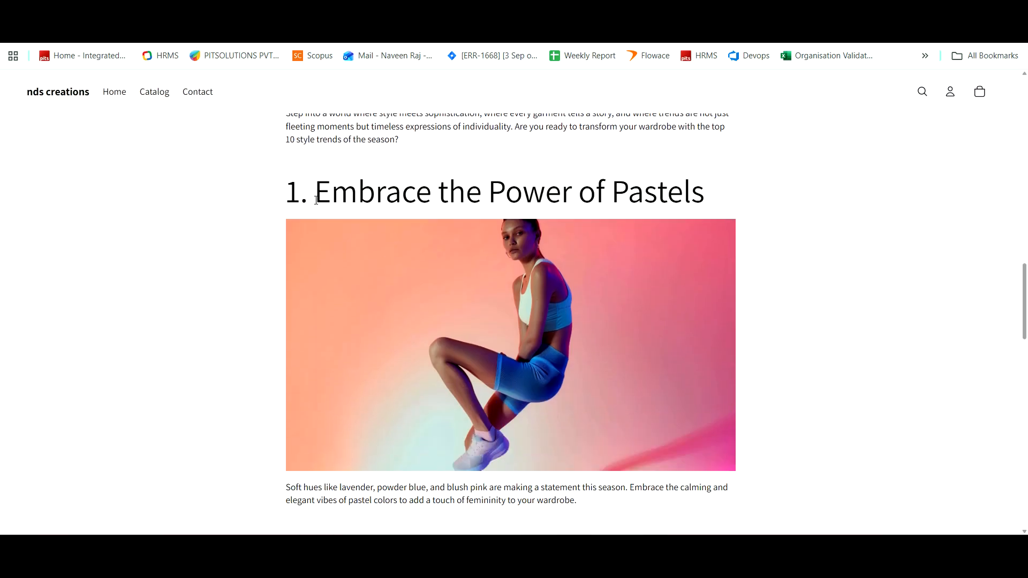
scroll(673, 255, up, 1)
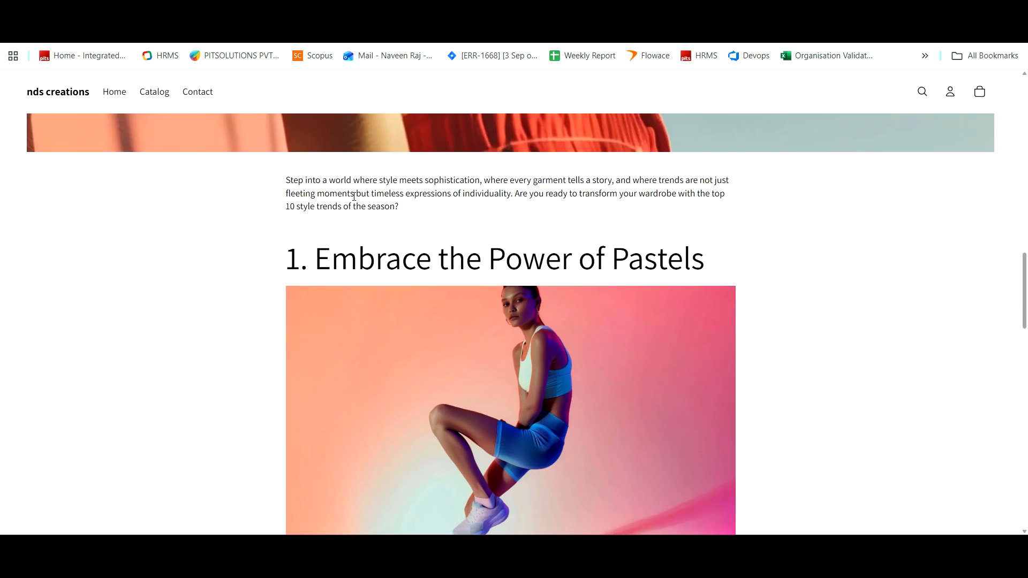
scroll(320, 206, down, 1)
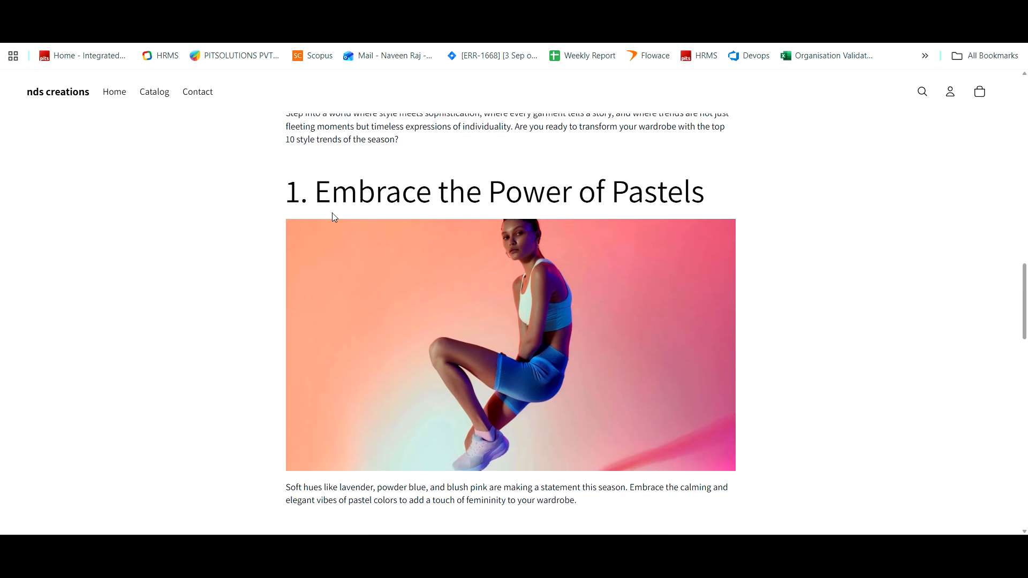
scroll(487, 224, down, 4)
scroll(533, 269, down, 3)
scroll(533, 270, down, 2)
scroll(533, 270, down, 9)
scroll(534, 269, up, 7)
scroll(535, 269, up, 10)
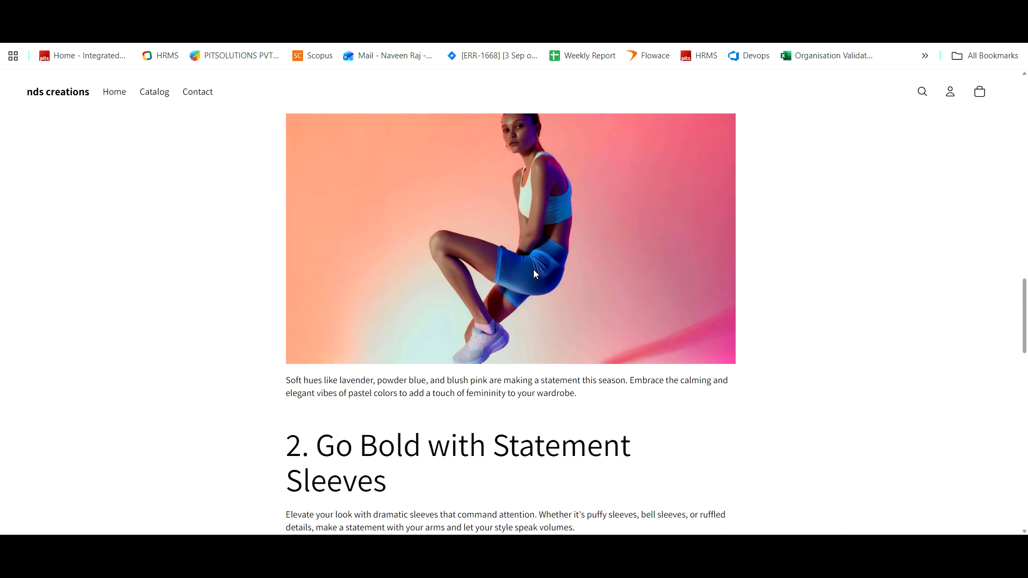
scroll(534, 269, up, 4)
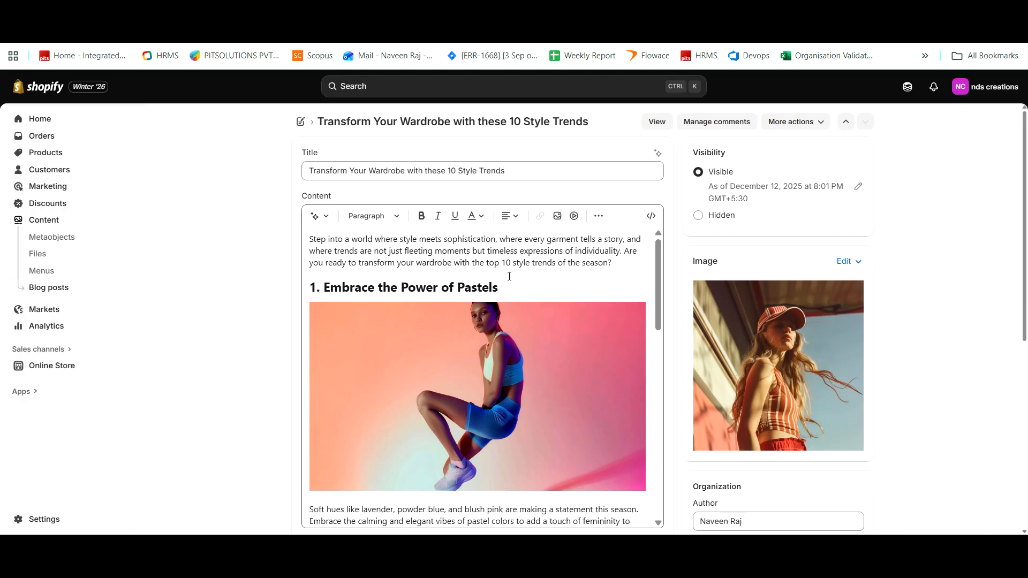
Compare the blog post in the Shopify admin editor with its storefront page.
key(ctrl+Tab)
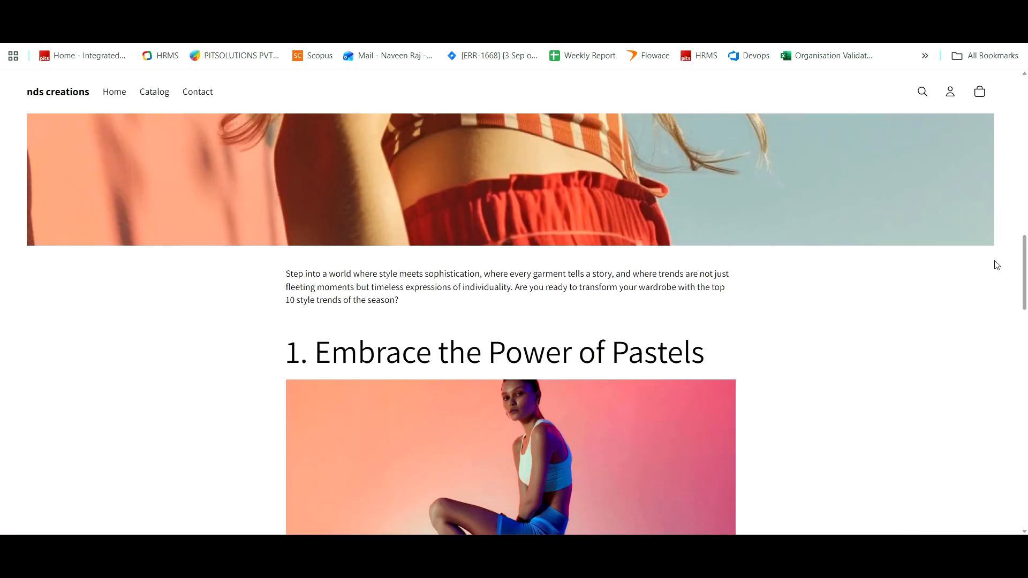
scroll(790, 341, down, 4)
key(ctrl+shift+Tab)
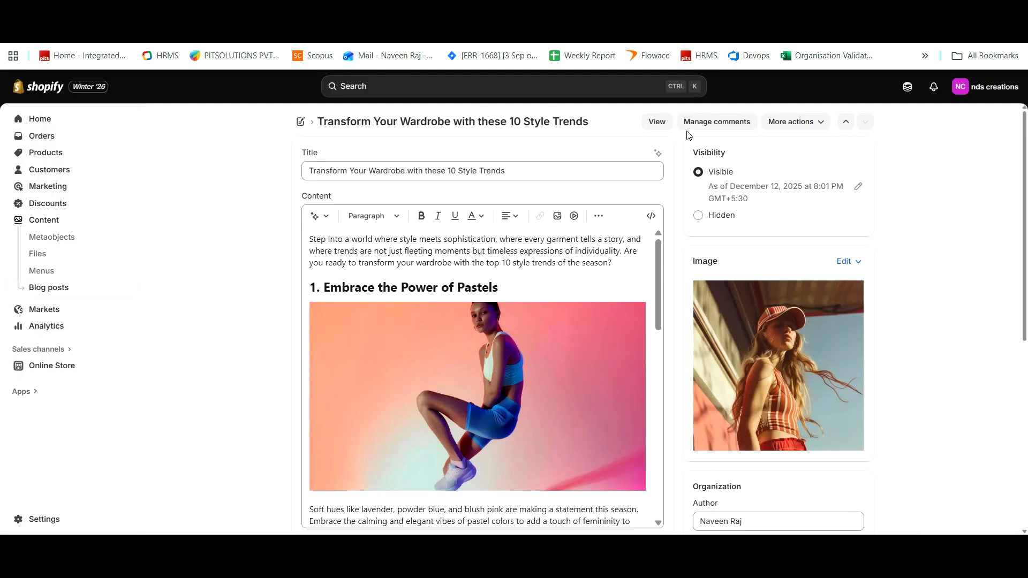
key(ctrl+Tab)
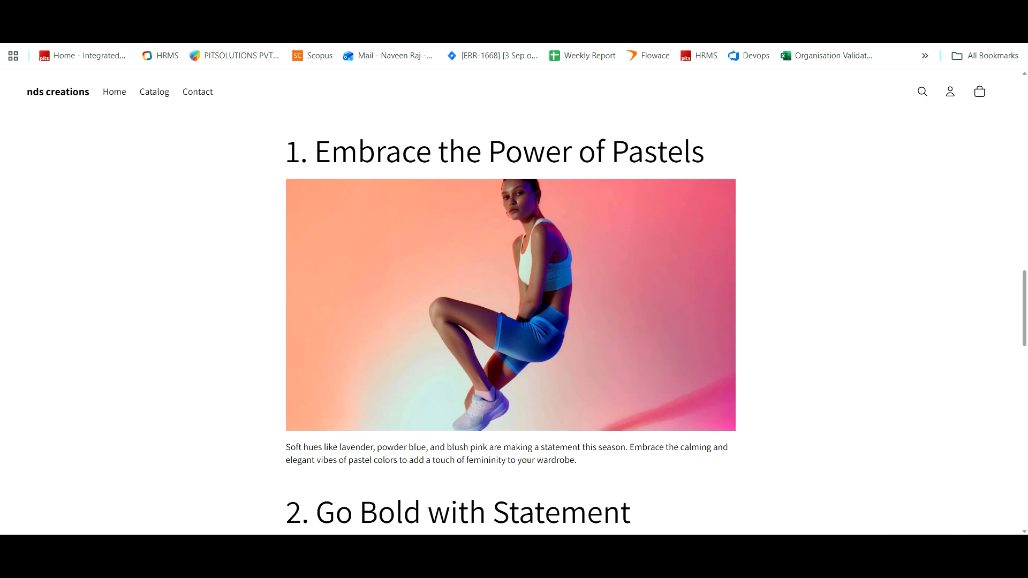
key(ctrl+shift+Tab)
Open the theme editor from the post's storefront page and check the available blog post templates.
click(666, 123)
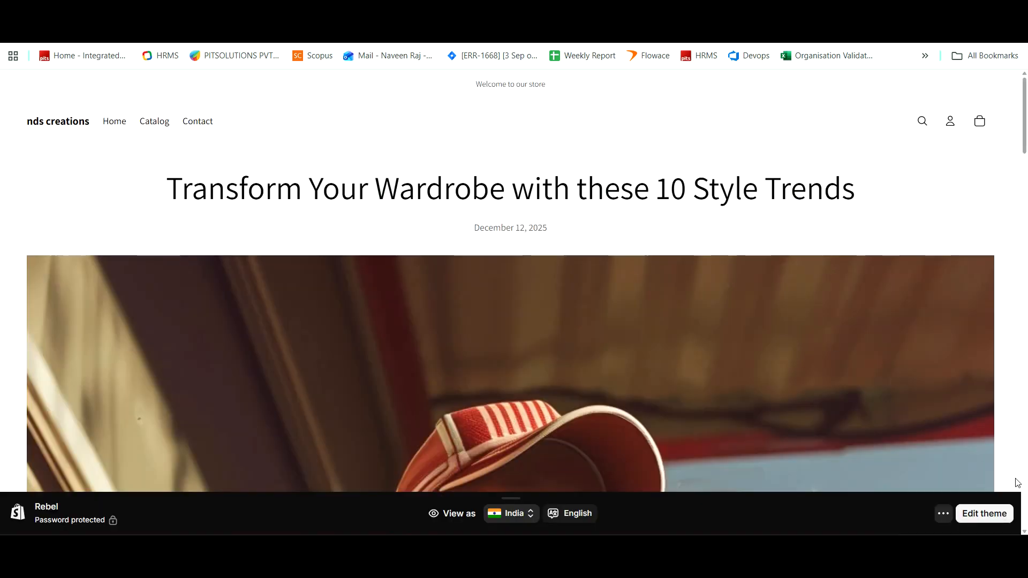
click(982, 513)
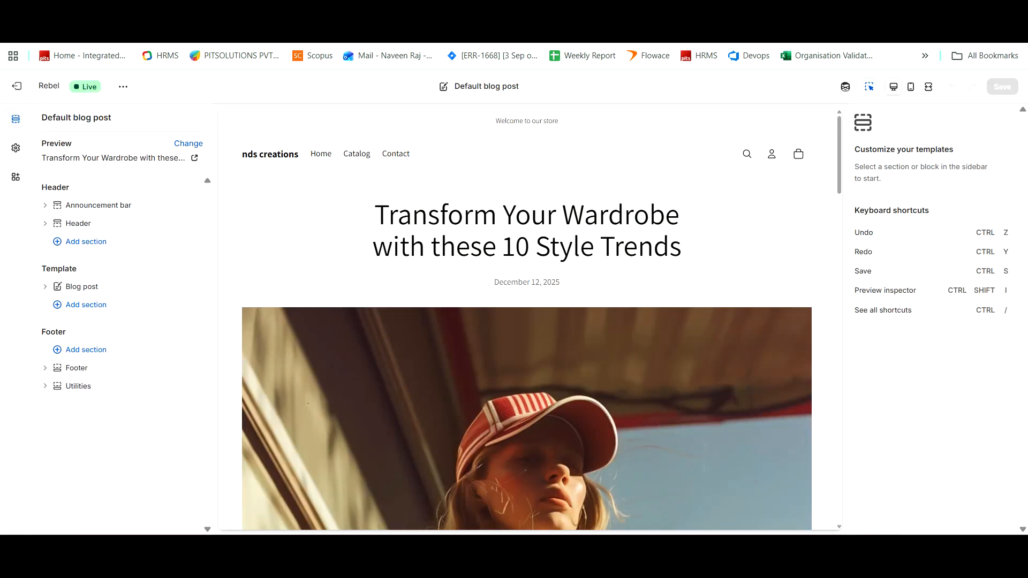
click(485, 91)
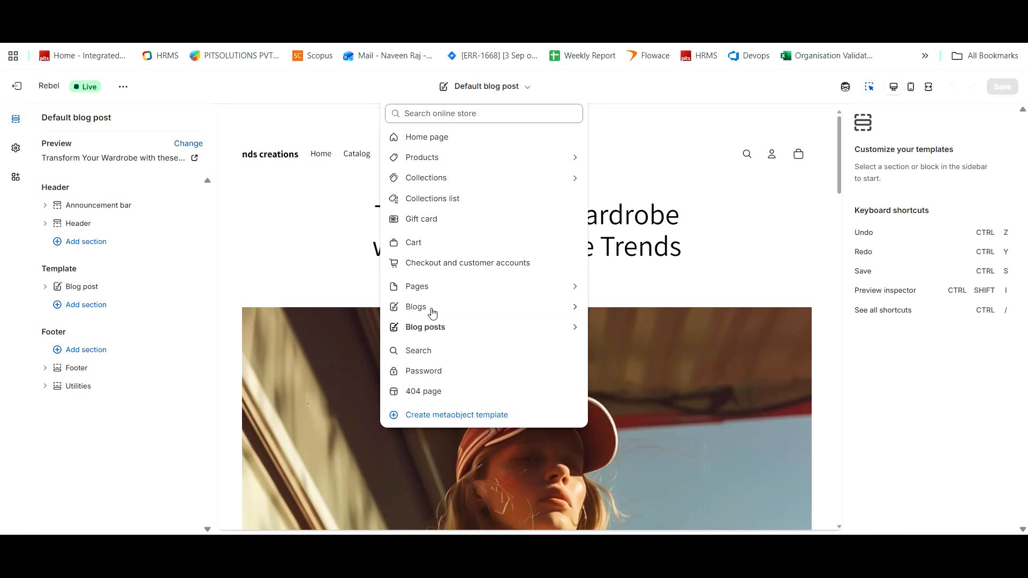
click(430, 328)
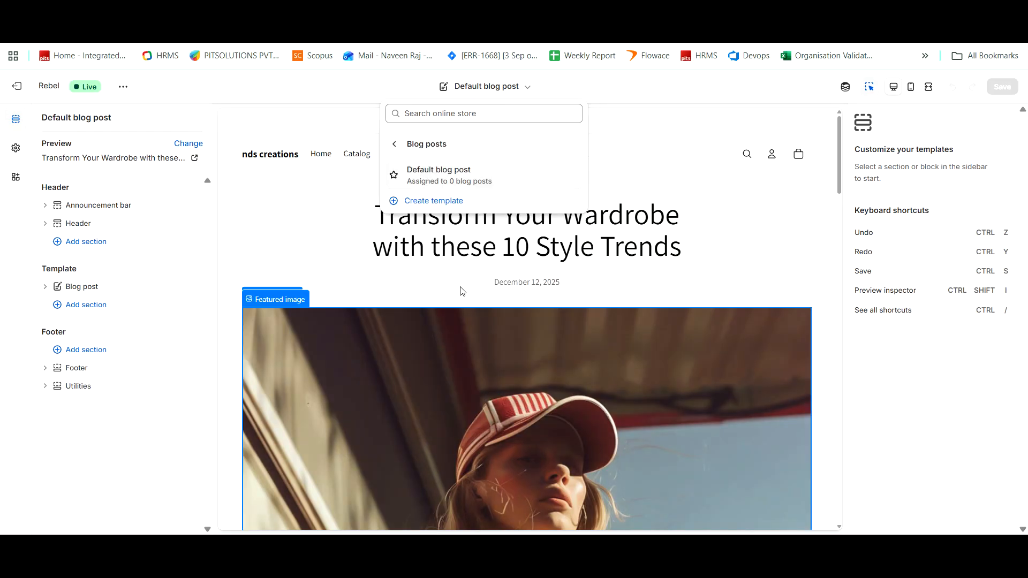
click(631, 85)
scroll(552, 286, down, 8)
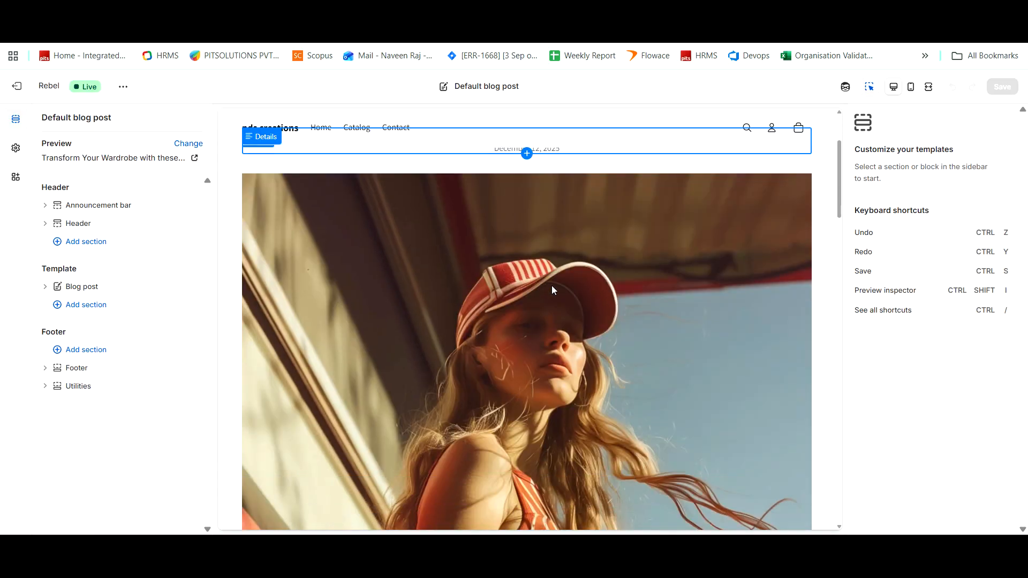
Expand the Blog post section of the Default blog post template and hide its Content block.
scroll(551, 289, down, 4)
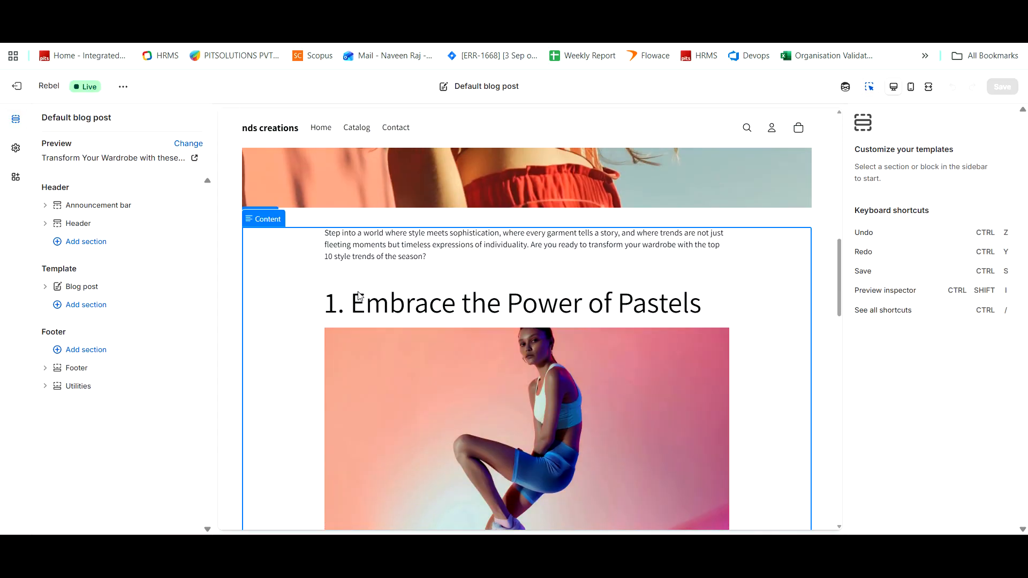
click(46, 289)
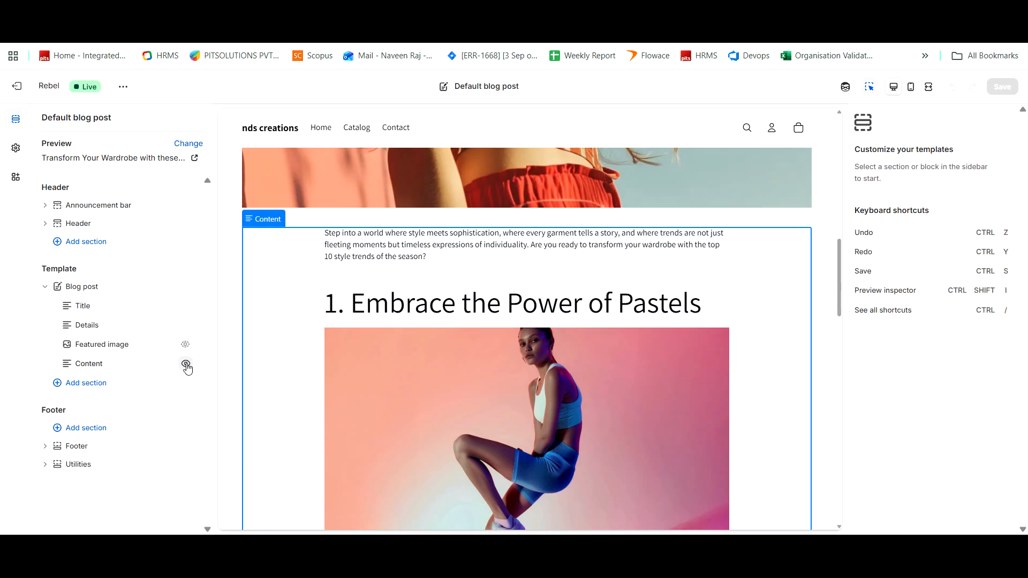
click(186, 364)
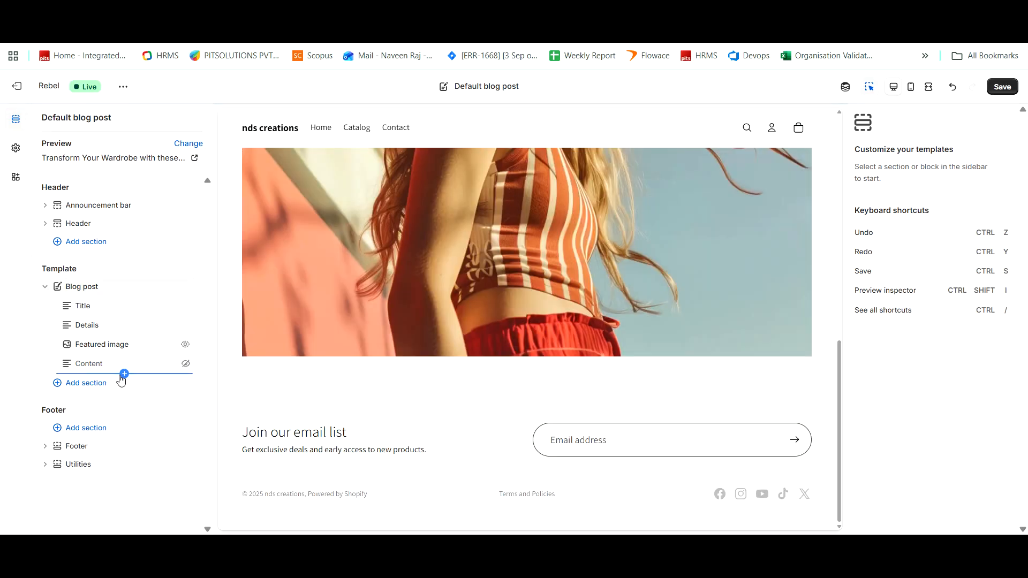
Add a Description block below the hidden Content block in the Blog post section.
click(124, 374)
scroll(271, 386, down, 5)
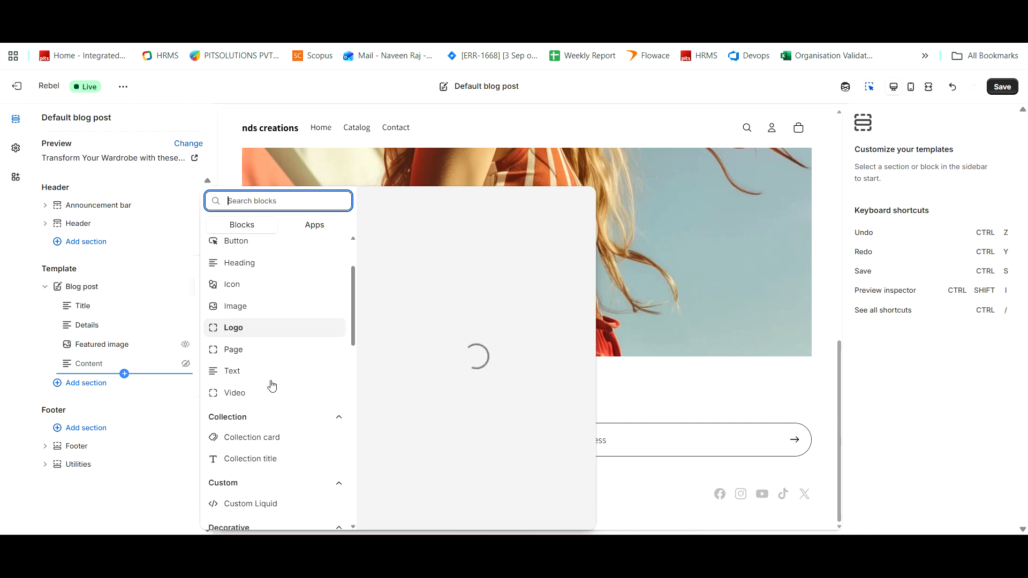
scroll(271, 393, down, 8)
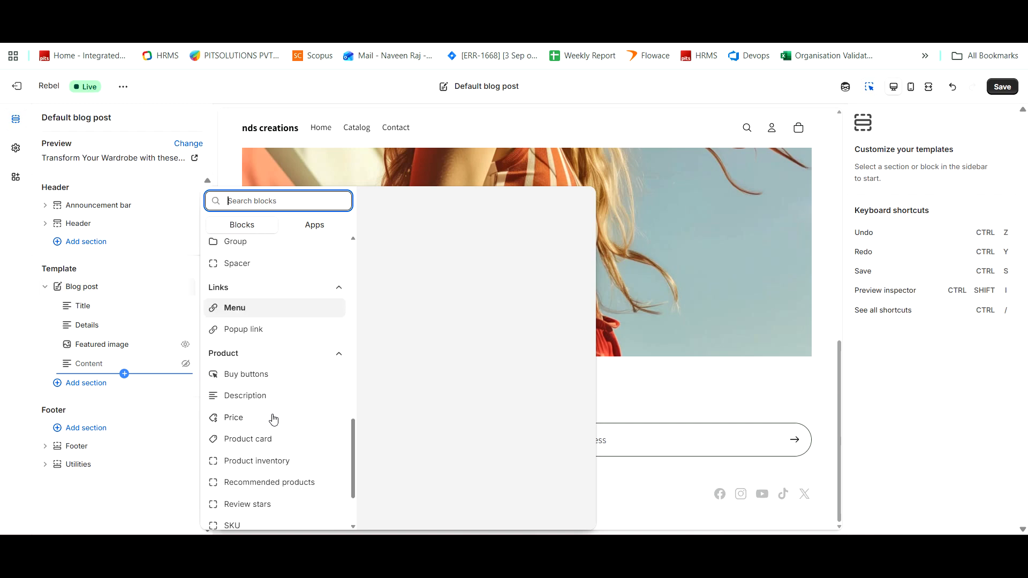
key(Escape)
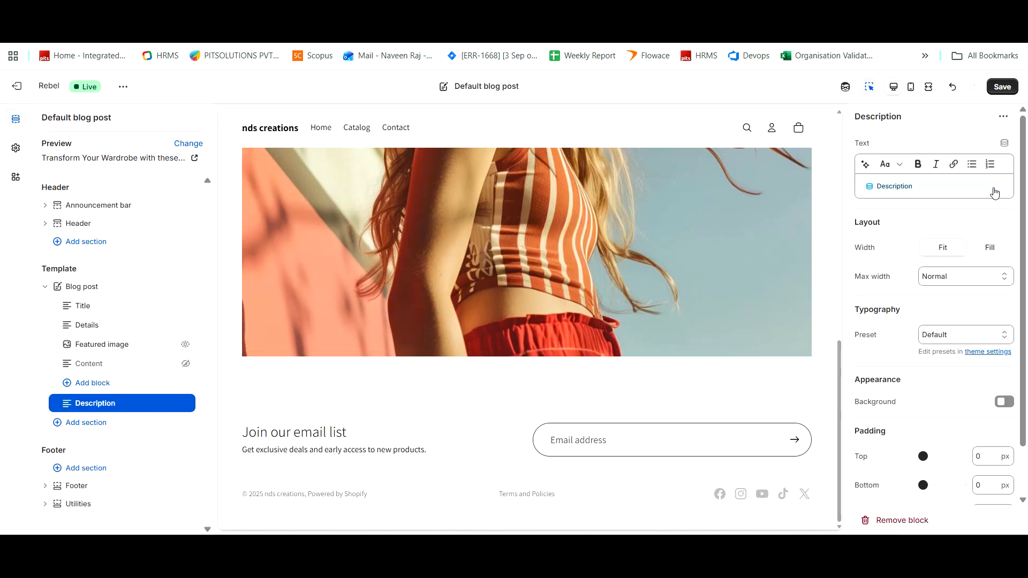
Replace the Description block's text source with the closest blog post's Content dynamic source.
click(1009, 185)
key(BackSpace)
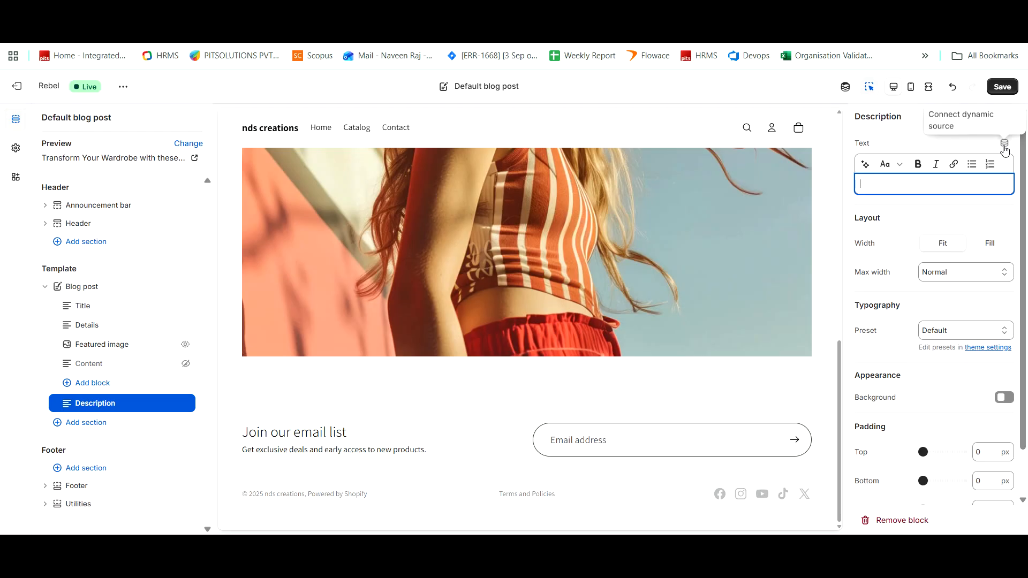
click(1004, 145)
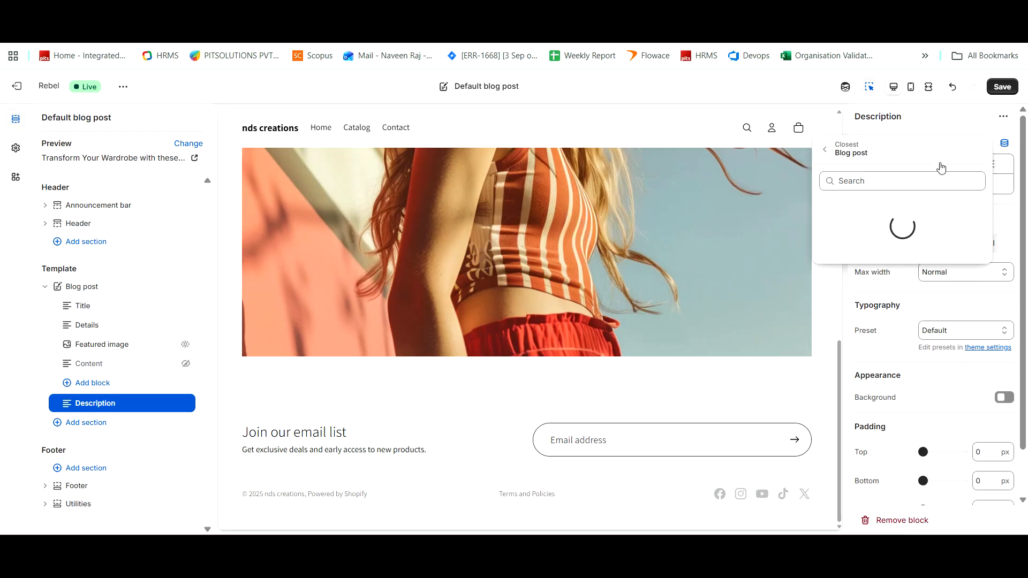
click(862, 264)
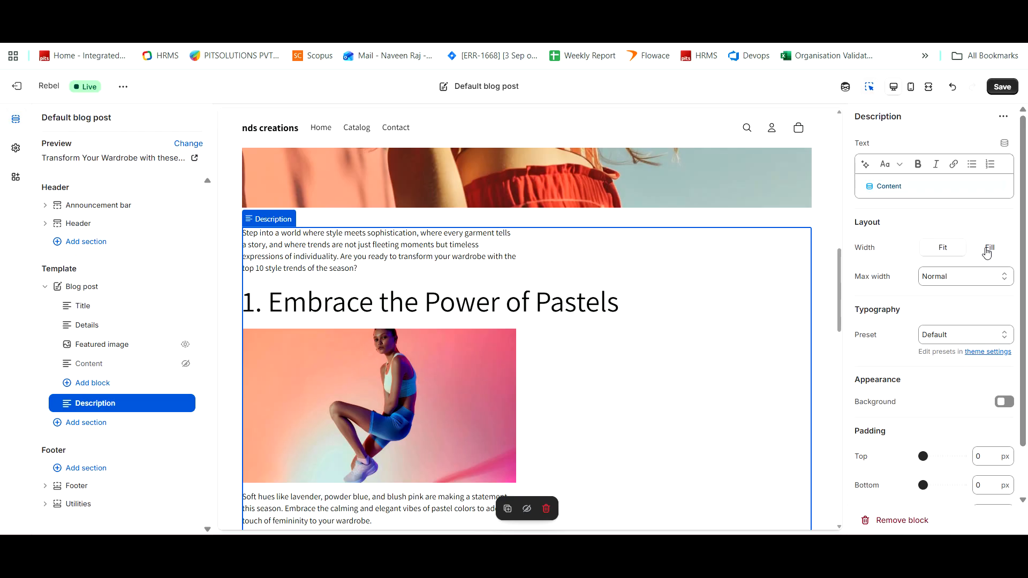
Set the Description block's width to Fill and its max width to None.
click(987, 249)
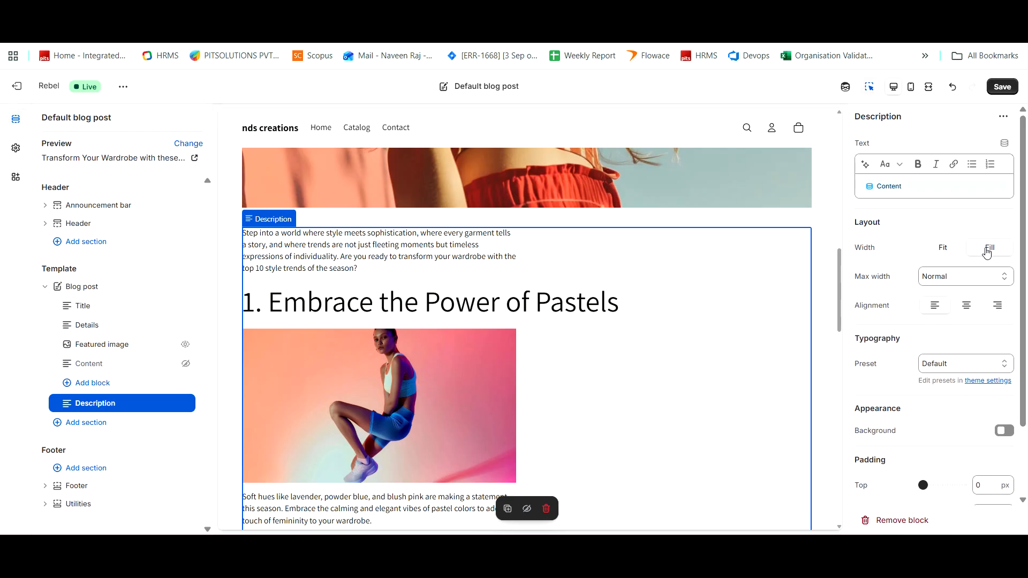
click(971, 275)
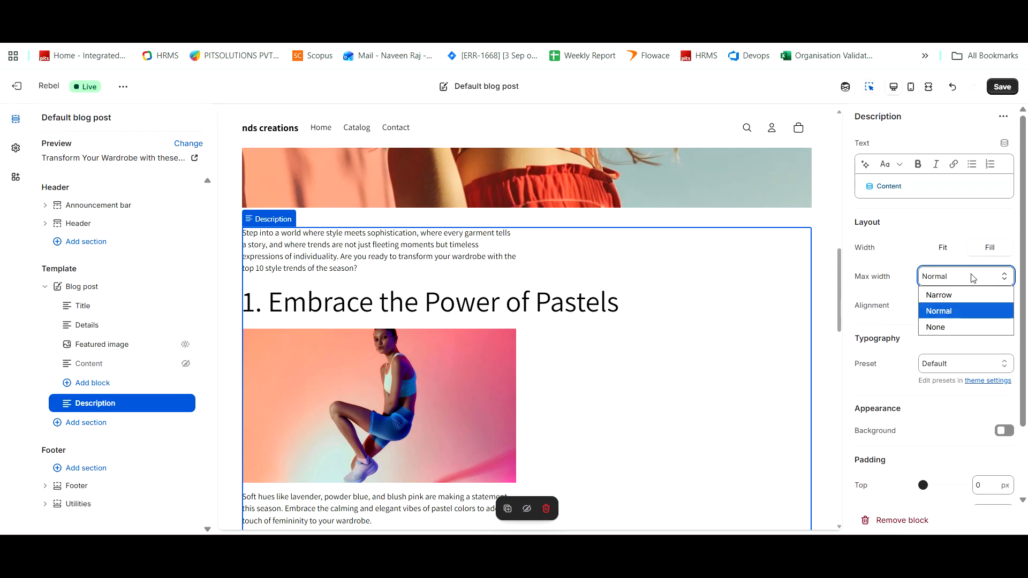
click(961, 308)
key(Down)
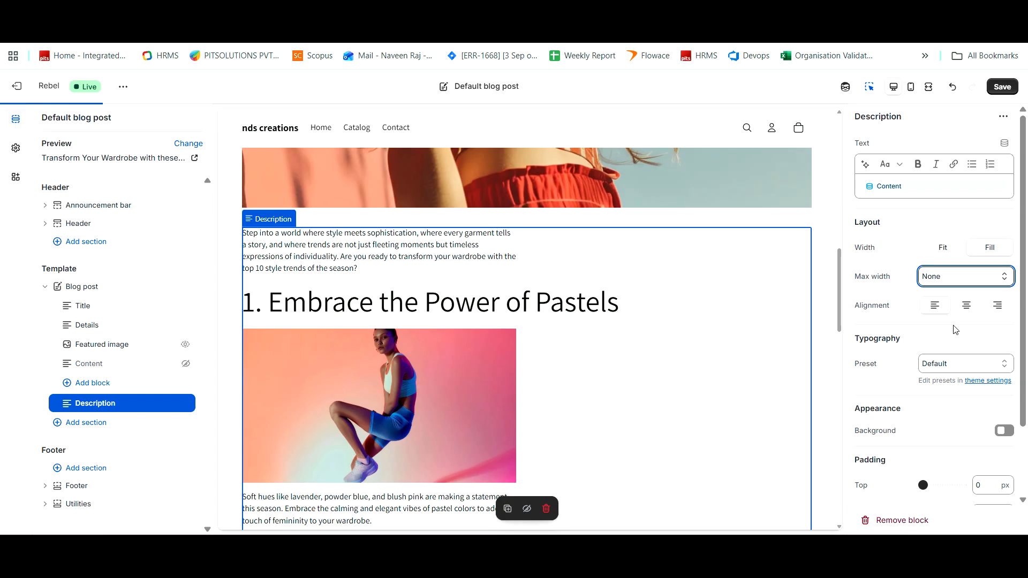
Check the blog post's layout in the desktop preview and in the mobile preview.
scroll(401, 332, down, 5)
scroll(401, 332, down, 5)
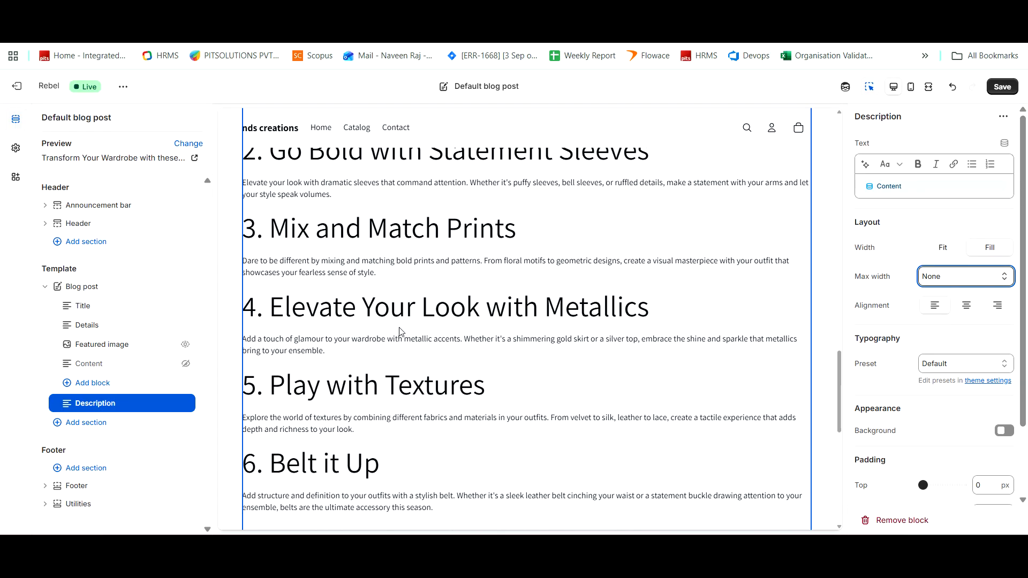
scroll(401, 335, up, 15)
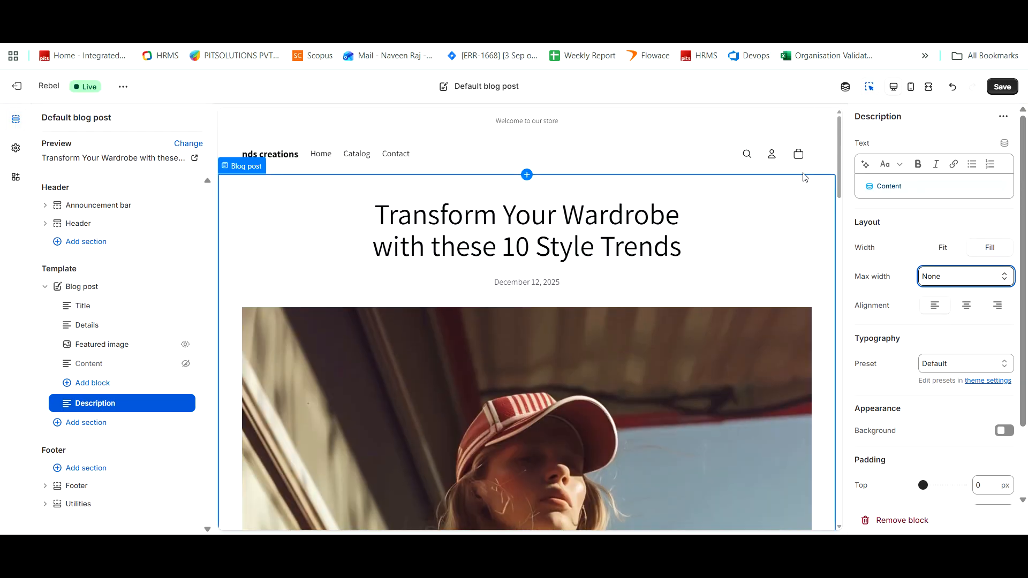
click(910, 86)
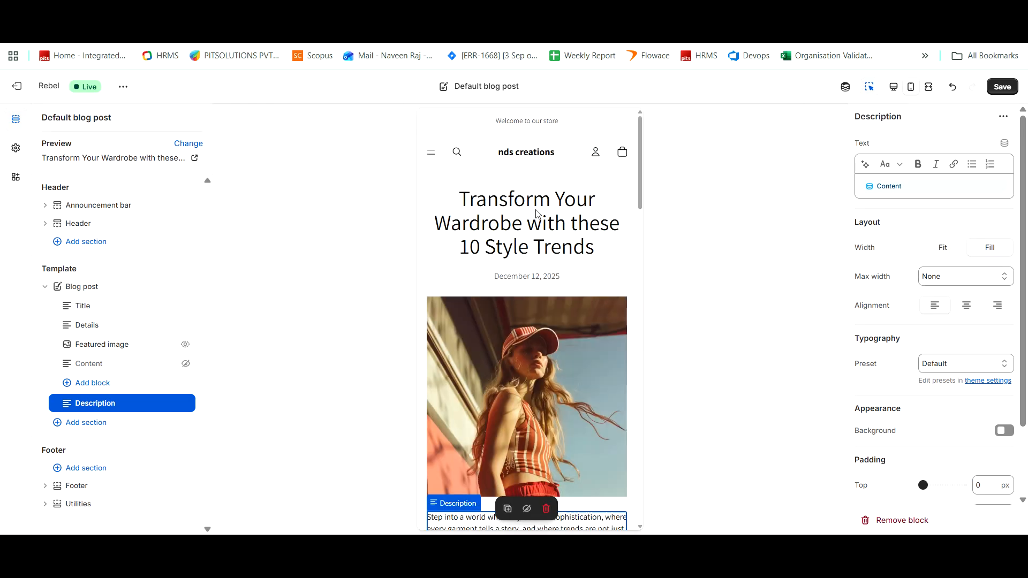
scroll(538, 324, down, 3)
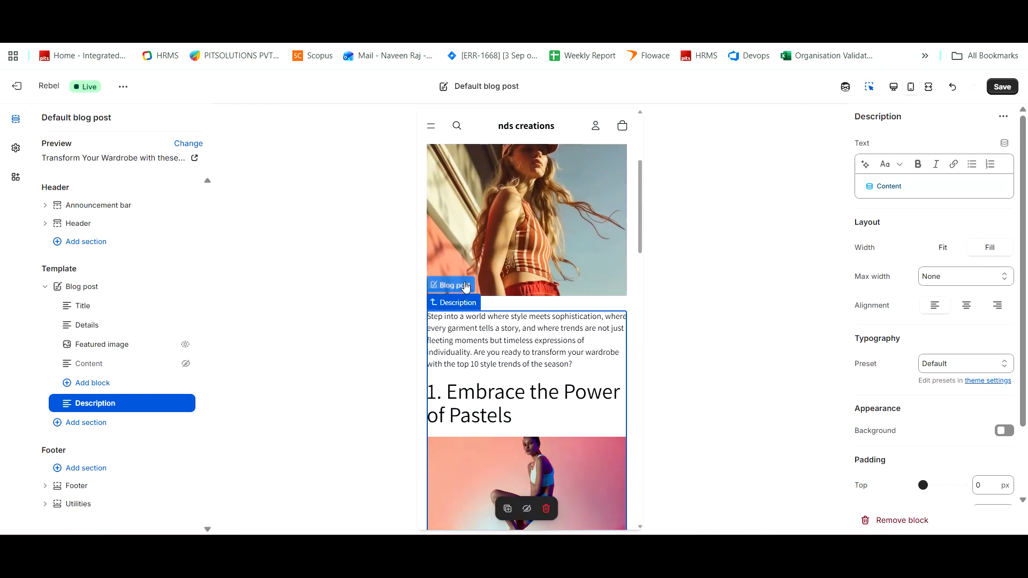
scroll(596, 386, down, 2)
scroll(595, 386, down, 8)
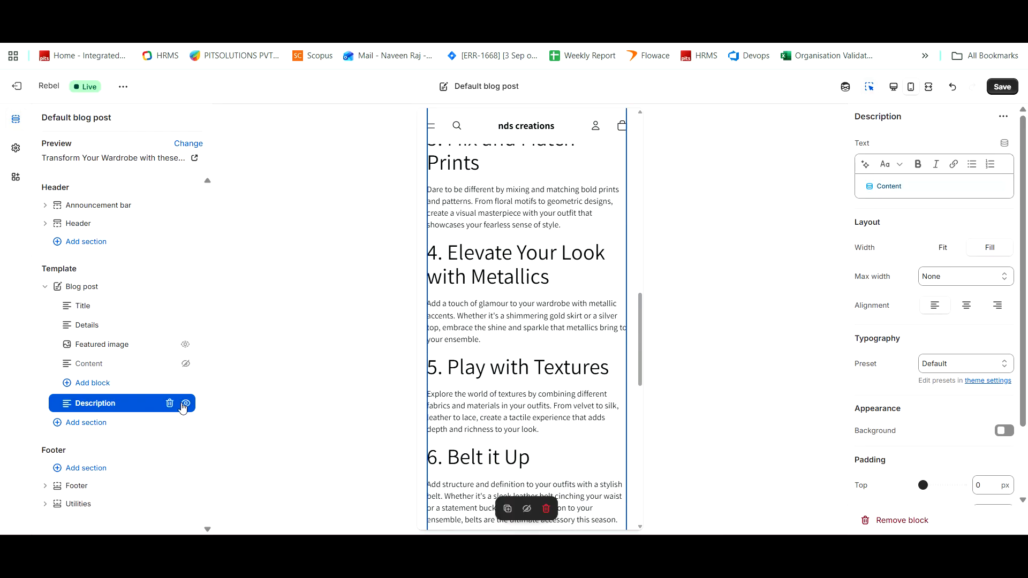
Swap the visibility of the Description and Content blocks to compare them in the mobile preview, and restore both.
click(185, 405)
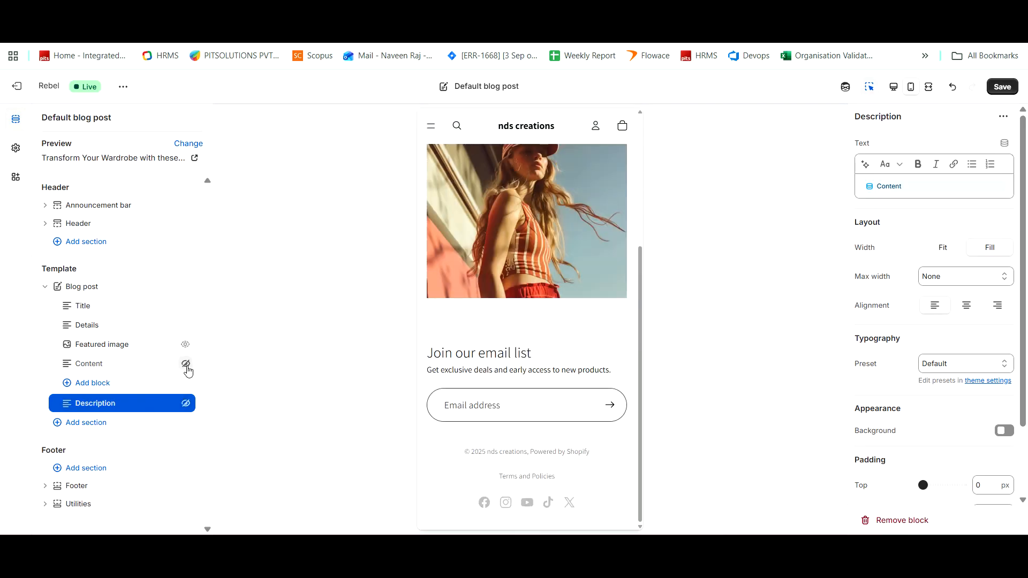
click(186, 364)
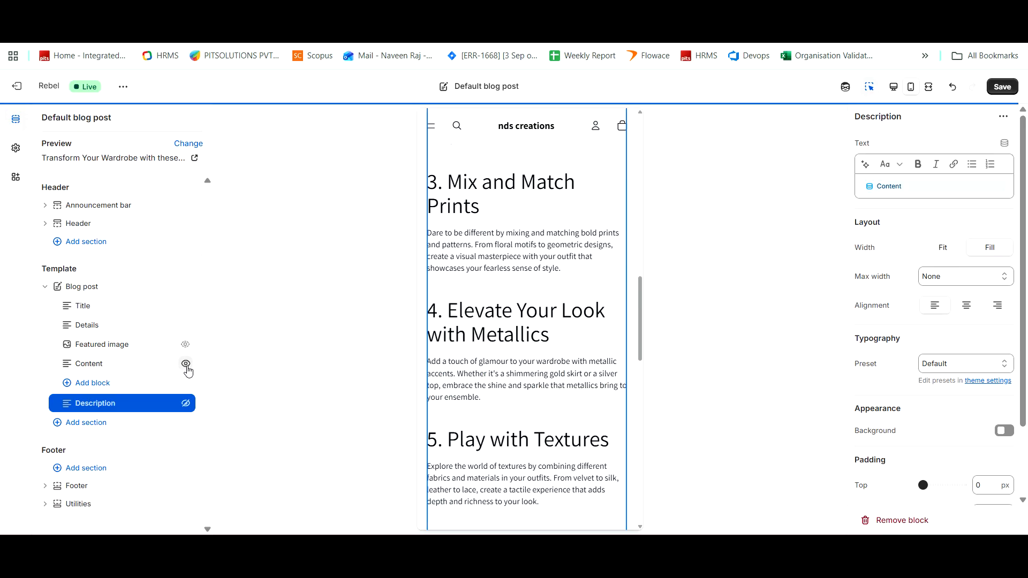
click(185, 365)
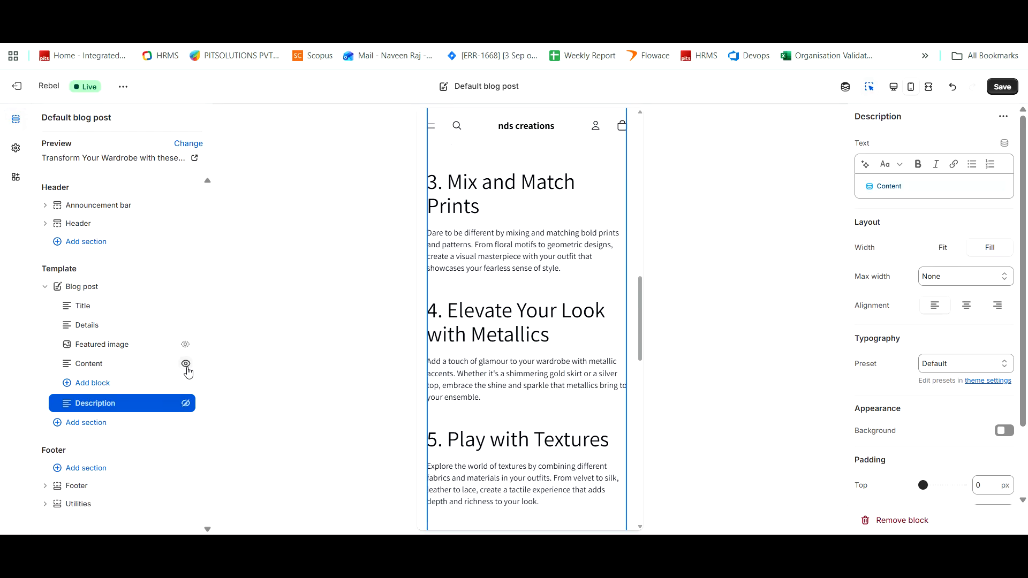
click(185, 405)
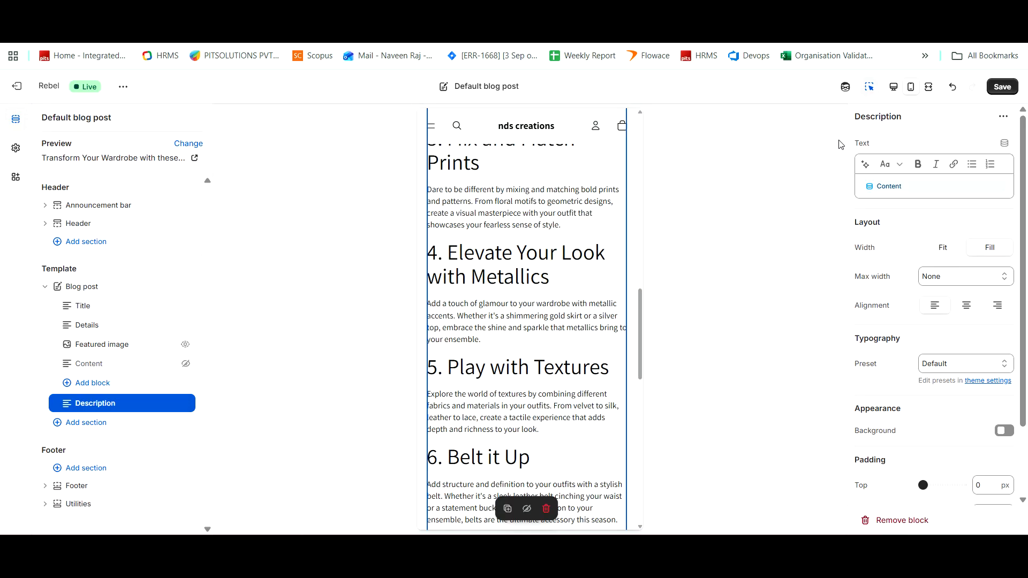
Return to the desktop preview and save the changes to the Default blog post template.
click(893, 87)
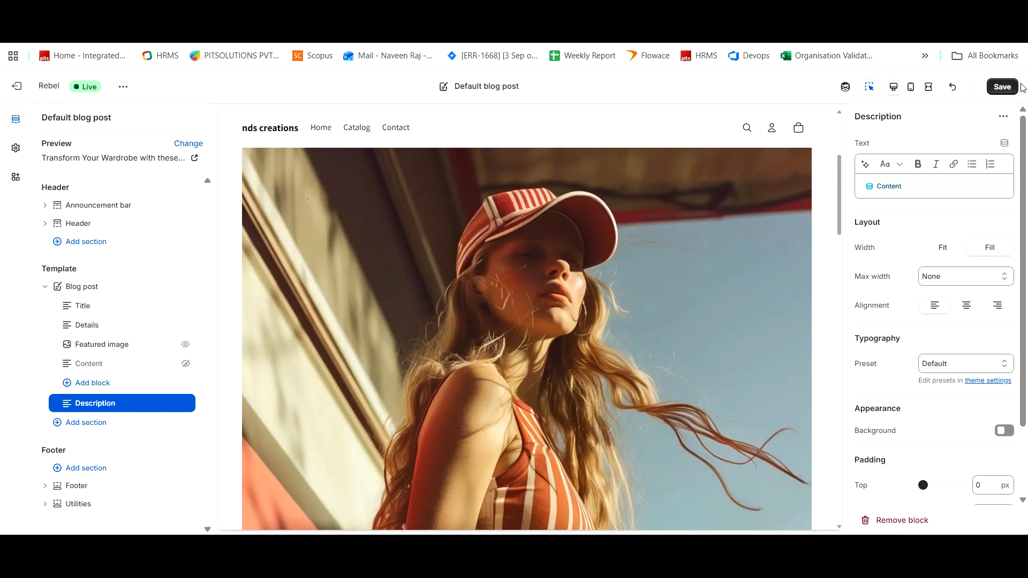
click(1004, 87)
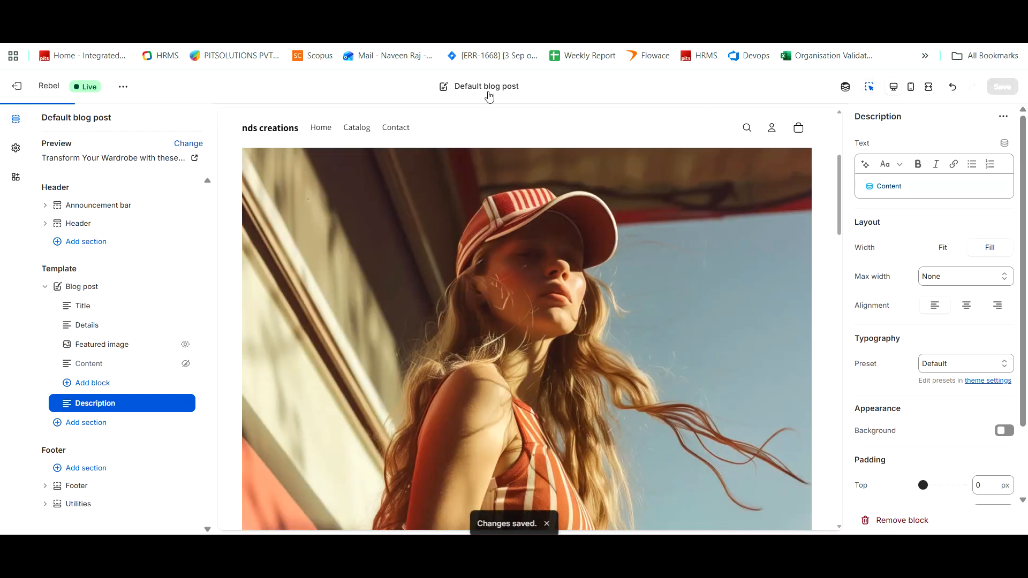
click(485, 91)
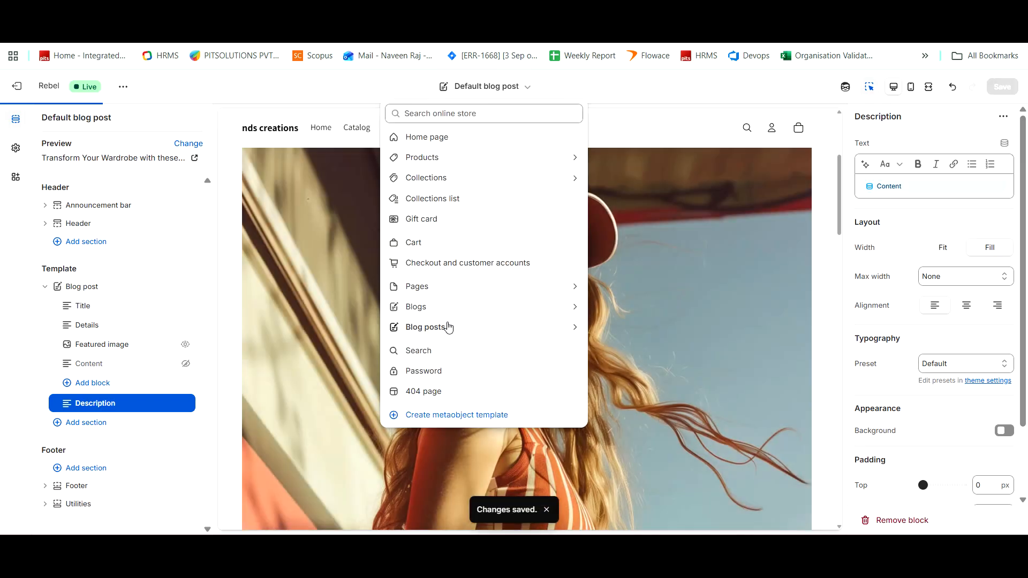
click(604, 95)
scroll(545, 274, down, 15)
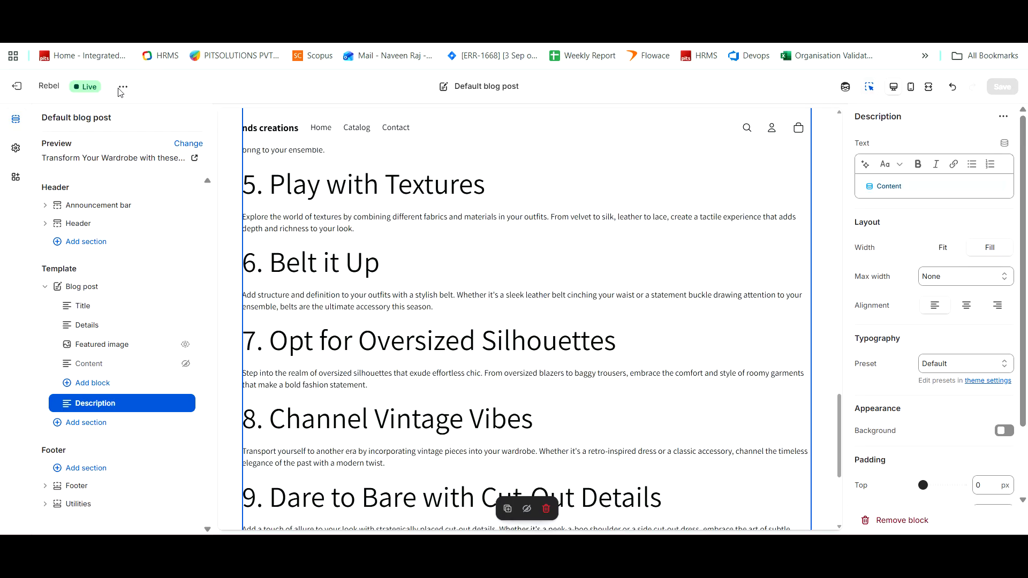
View the saved blog post on the storefront with the preview bar hidden and examine its images, headings and text.
click(122, 87)
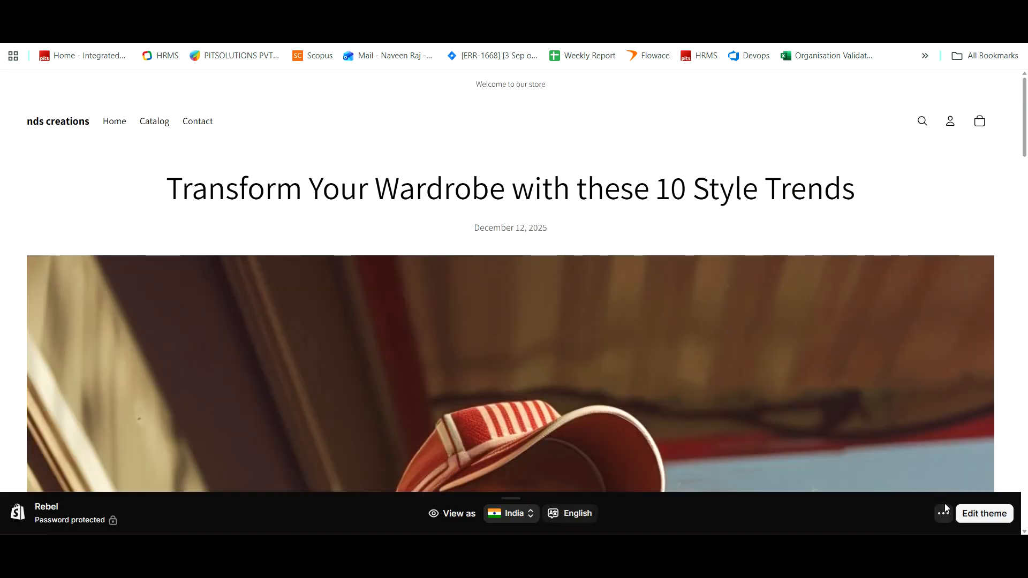
click(945, 508)
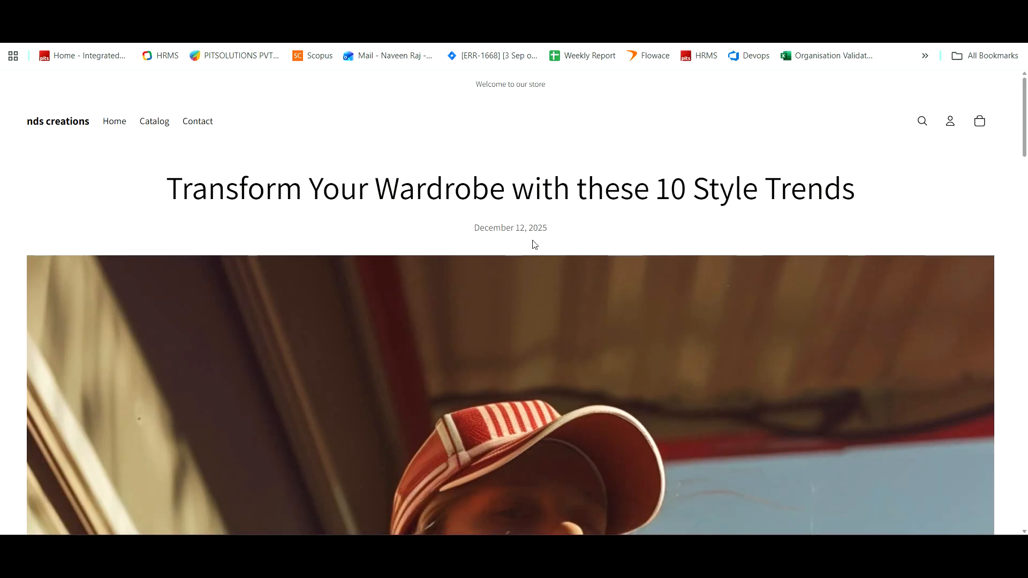
scroll(250, 208, down, 20)
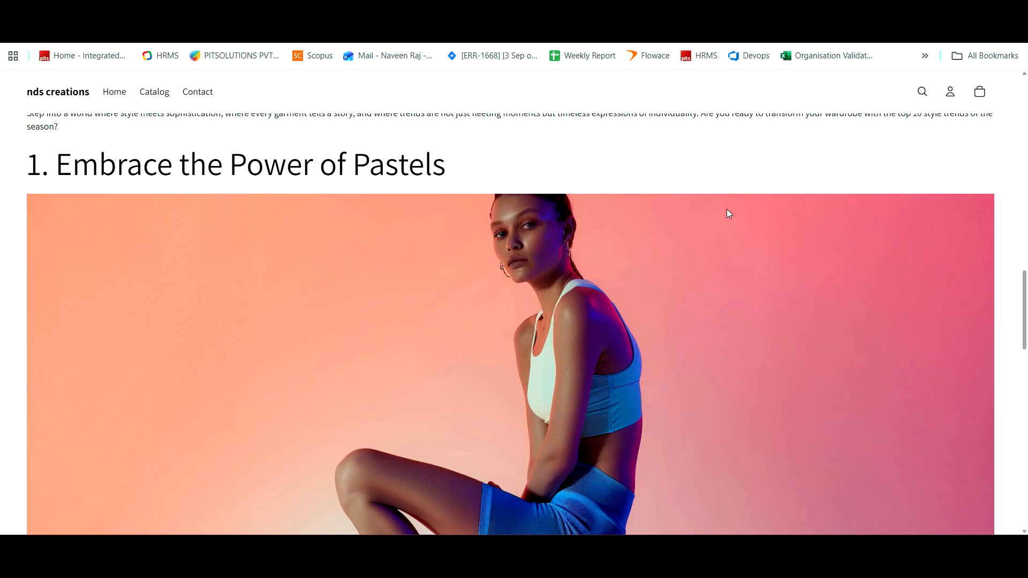
scroll(728, 214, down, 20)
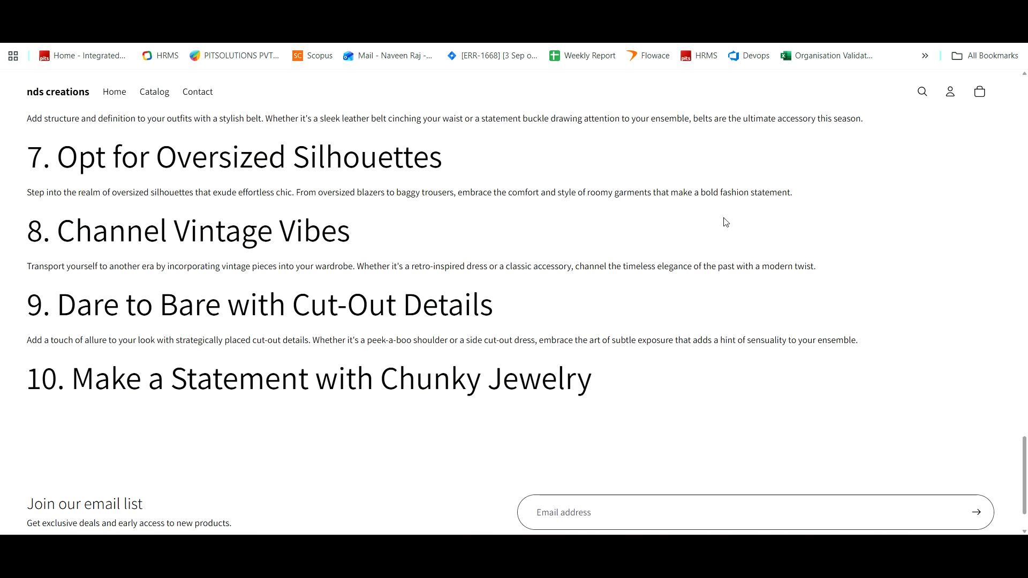
scroll(725, 222, up, 20)
scroll(724, 224, up, 5)
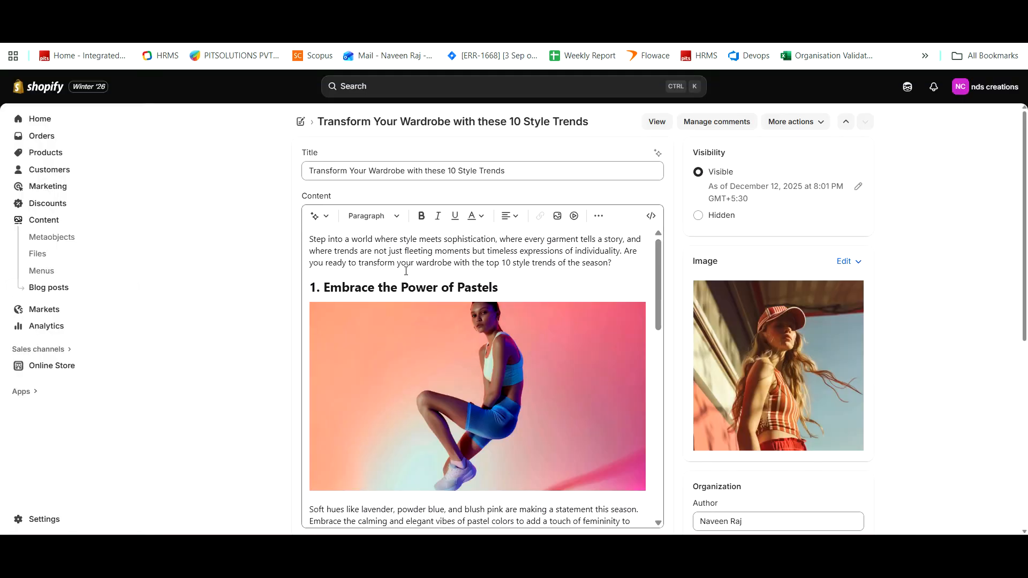
Review the post's content and excerpt in the Shopify admin editor and return to the blog posts list.
scroll(409, 293, down, 5)
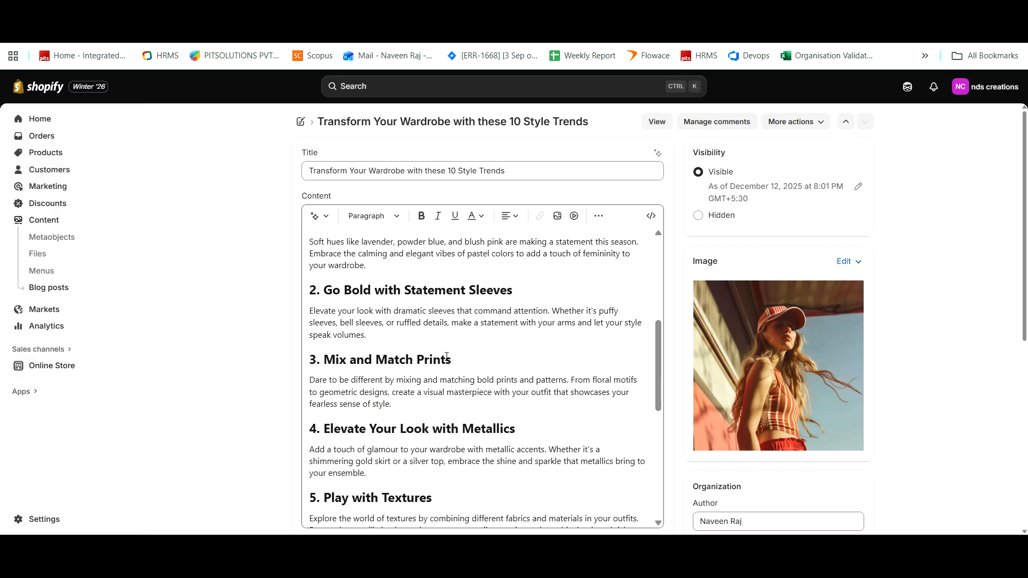
scroll(445, 357, down, 3)
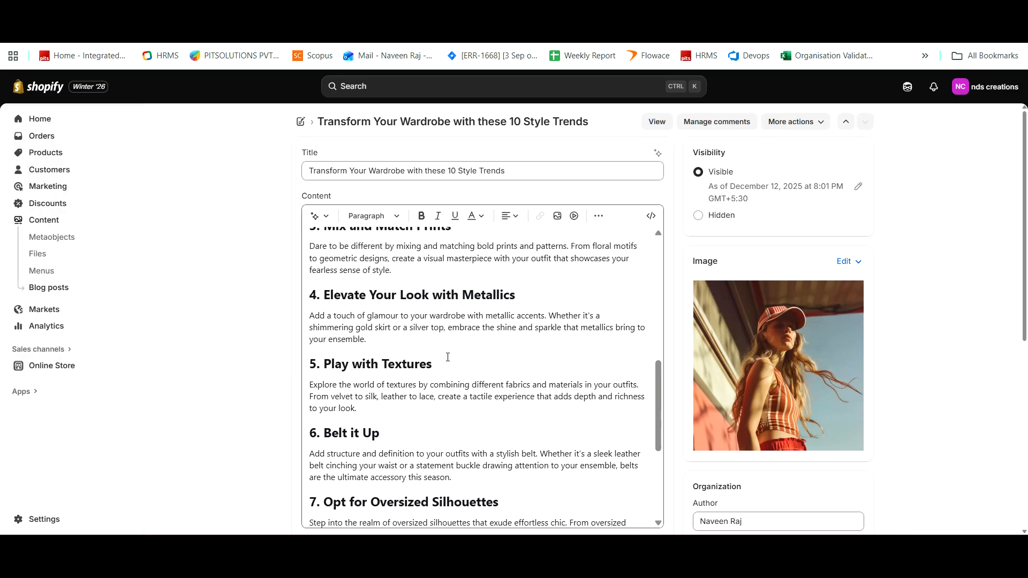
scroll(448, 357, down, 4)
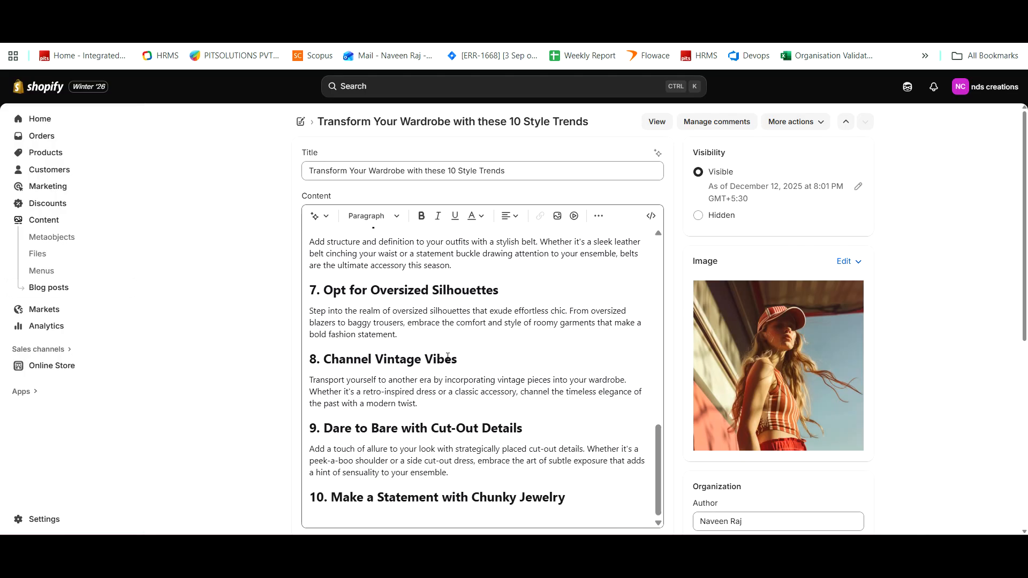
scroll(553, 313, down, 3)
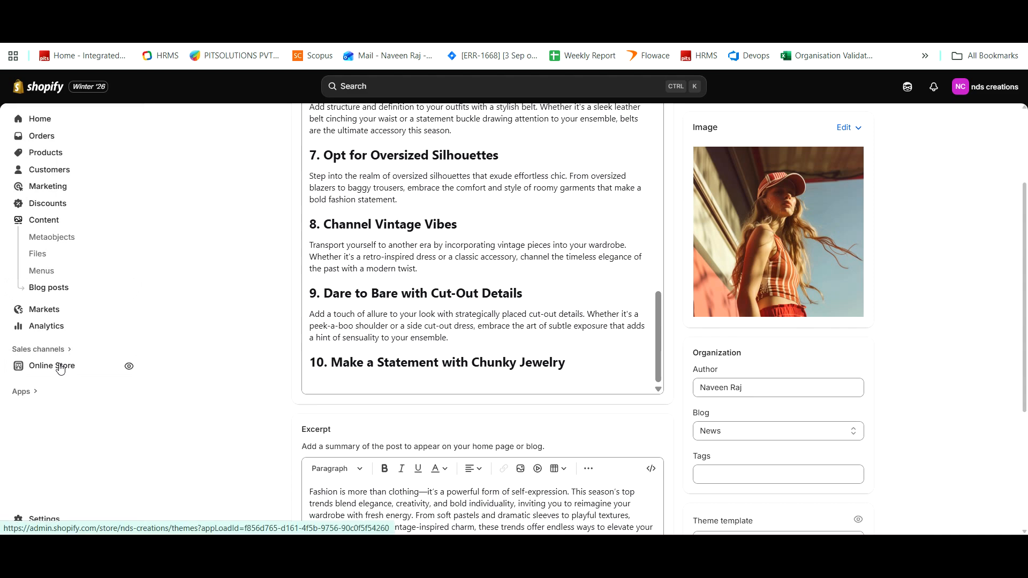
click(48, 288)
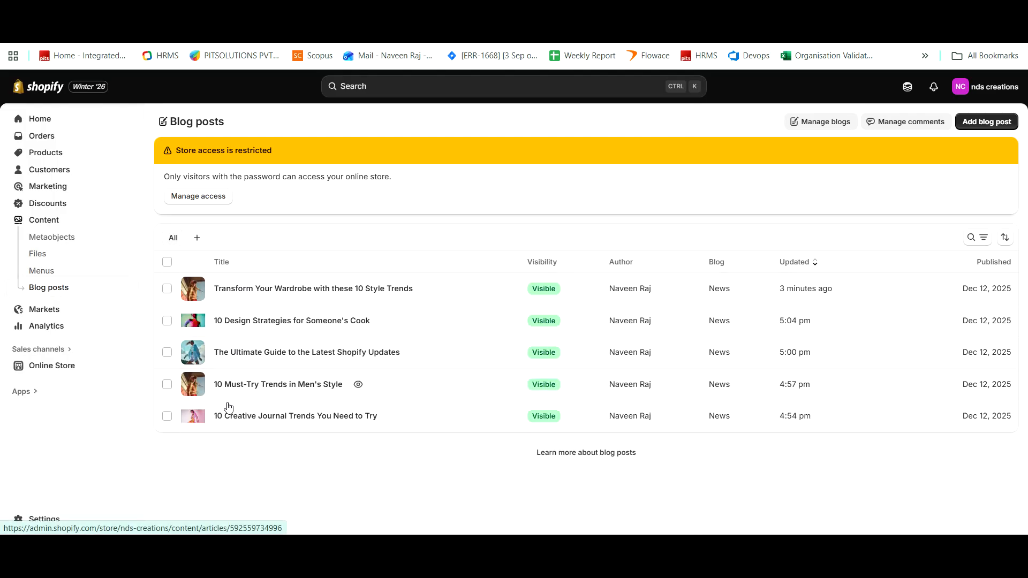
Open the current Rebel theme for editing and bring the home page's blog posts section into view.
click(44, 371)
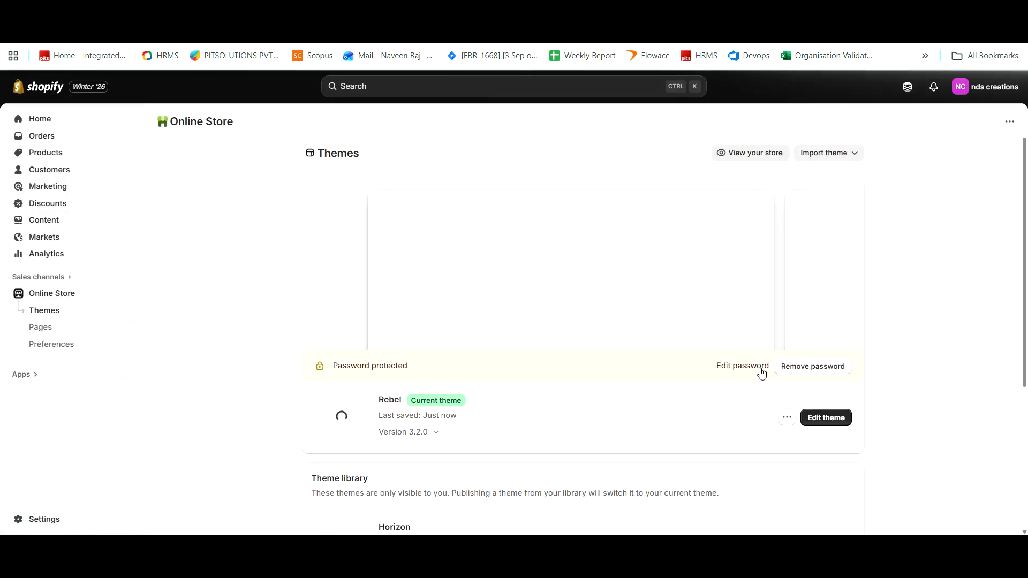
click(828, 418)
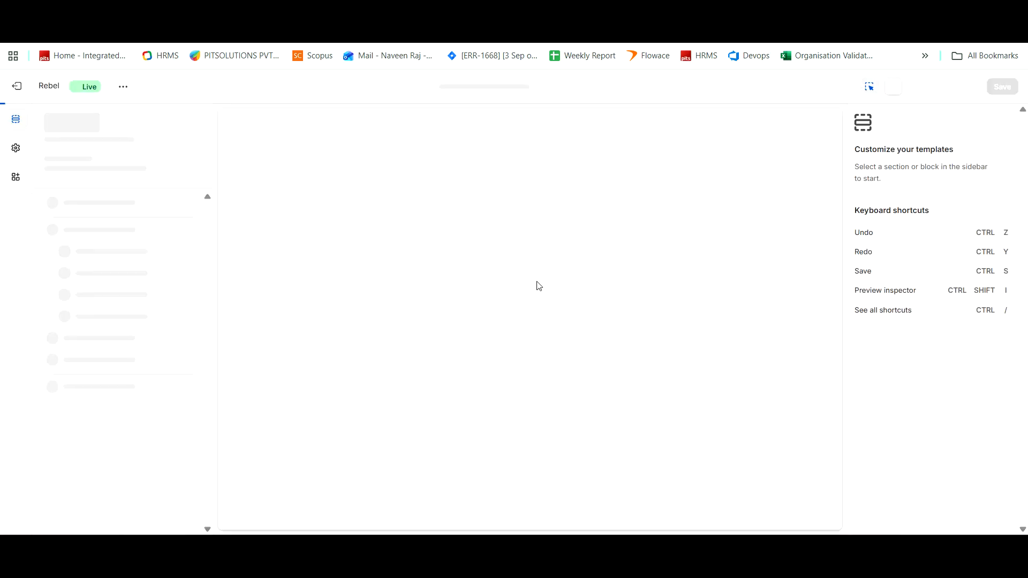
scroll(538, 283, down, 20)
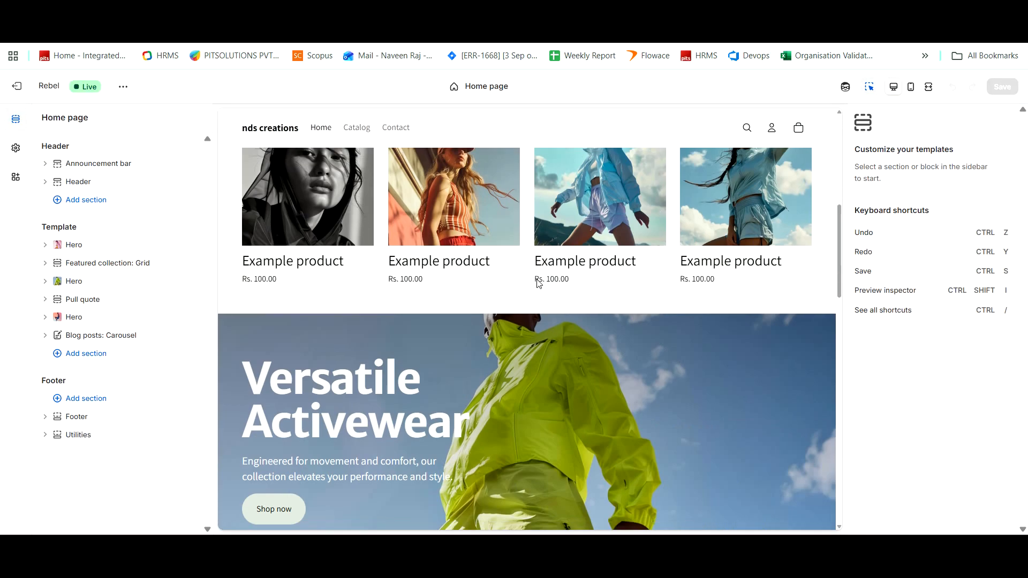
scroll(361, 292, up, 3)
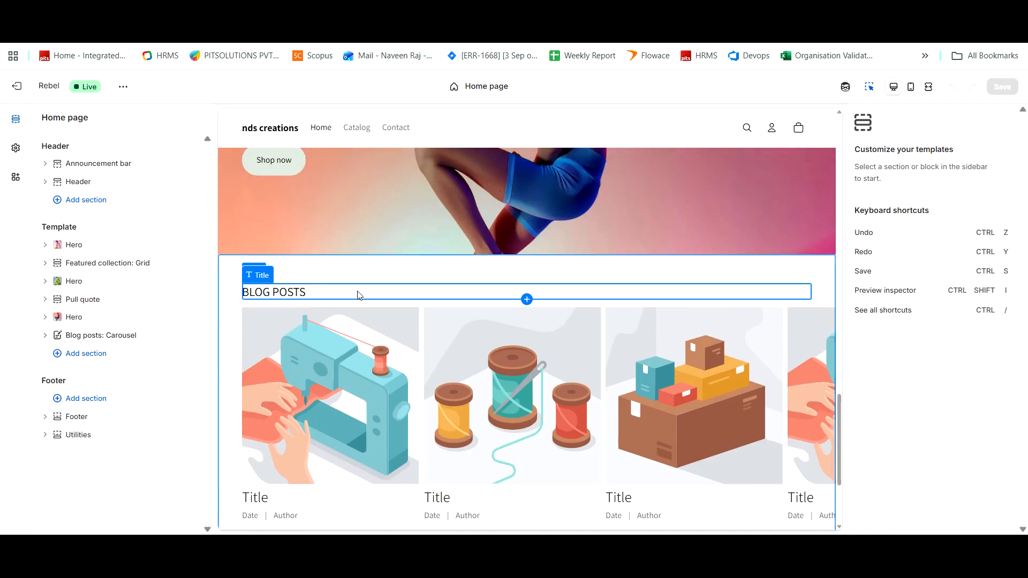
Assign the News blog to the Blog posts: Carousel section and save the home page.
click(224, 329)
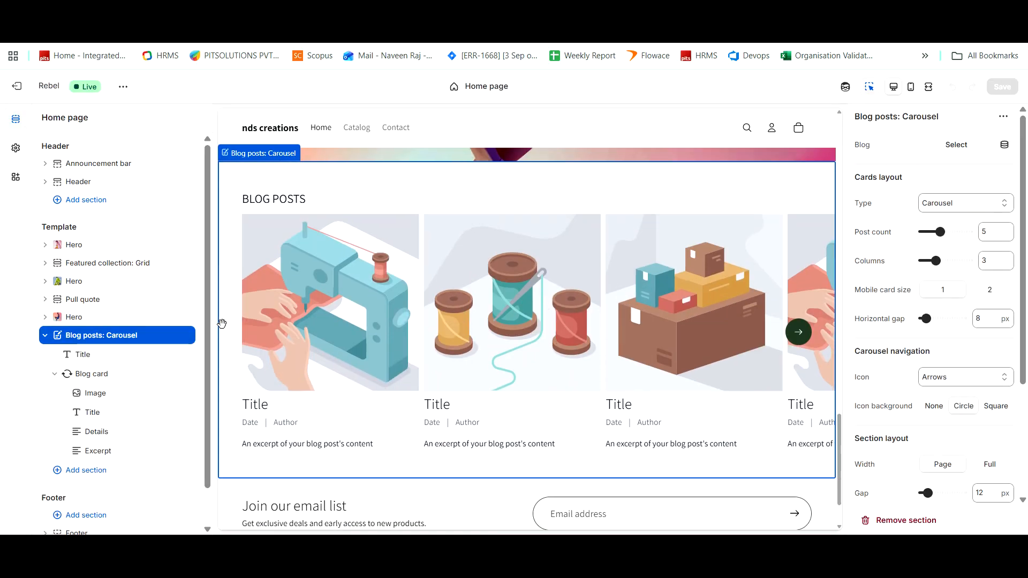
click(955, 147)
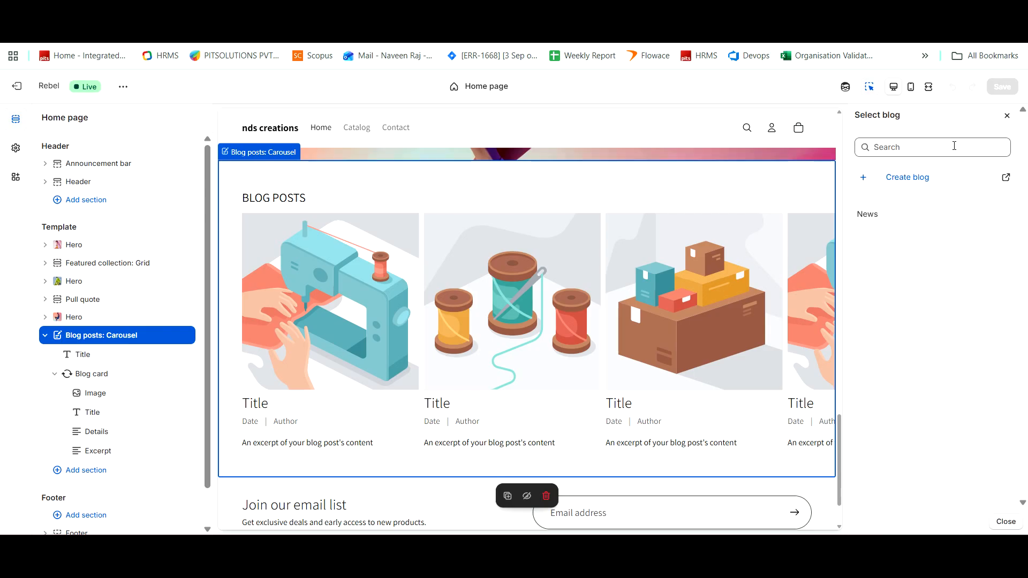
click(912, 217)
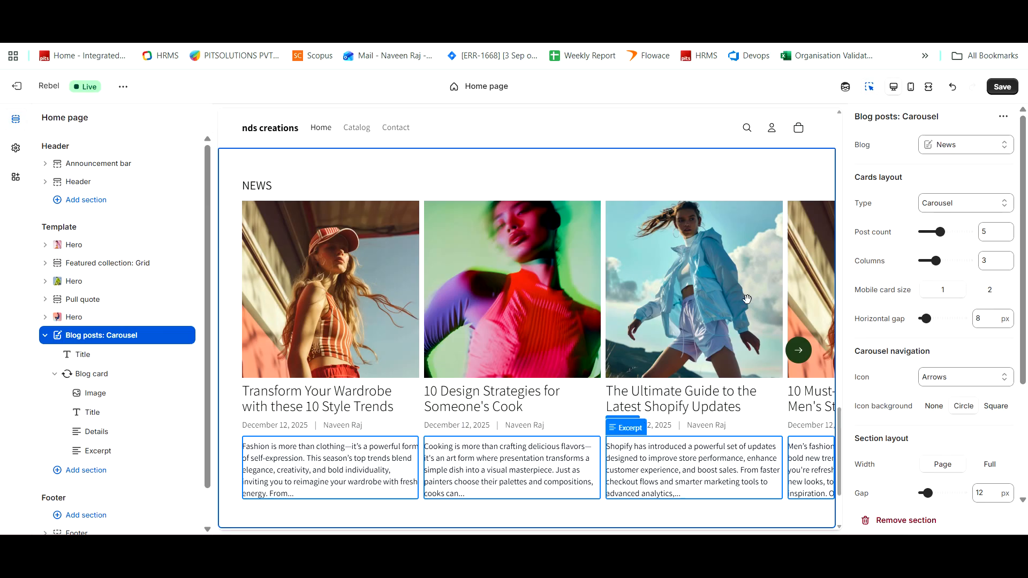
click(994, 88)
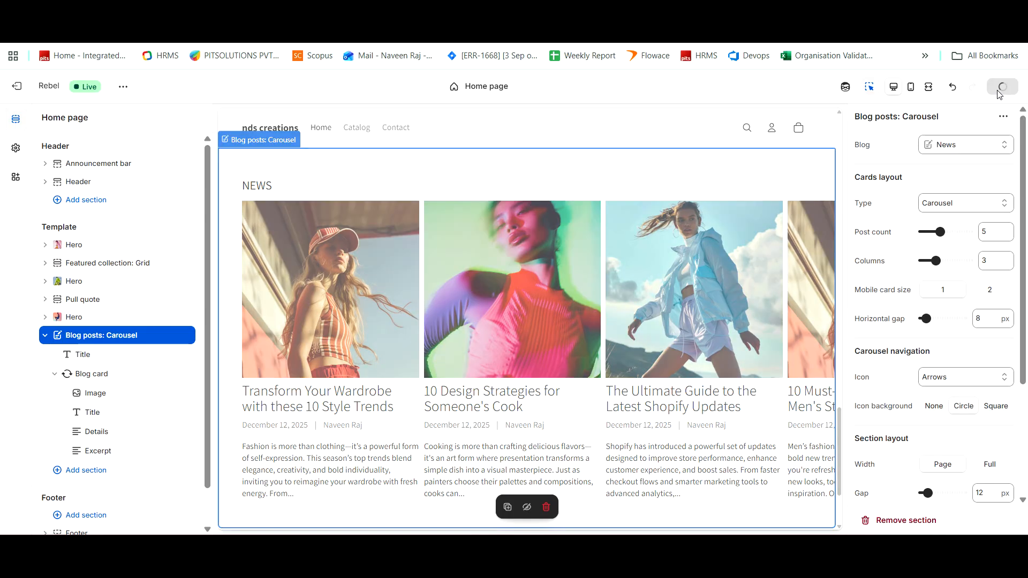
Try mobile card size 2 for the blog carousel in the mobile preview and set it back to 1.
click(909, 88)
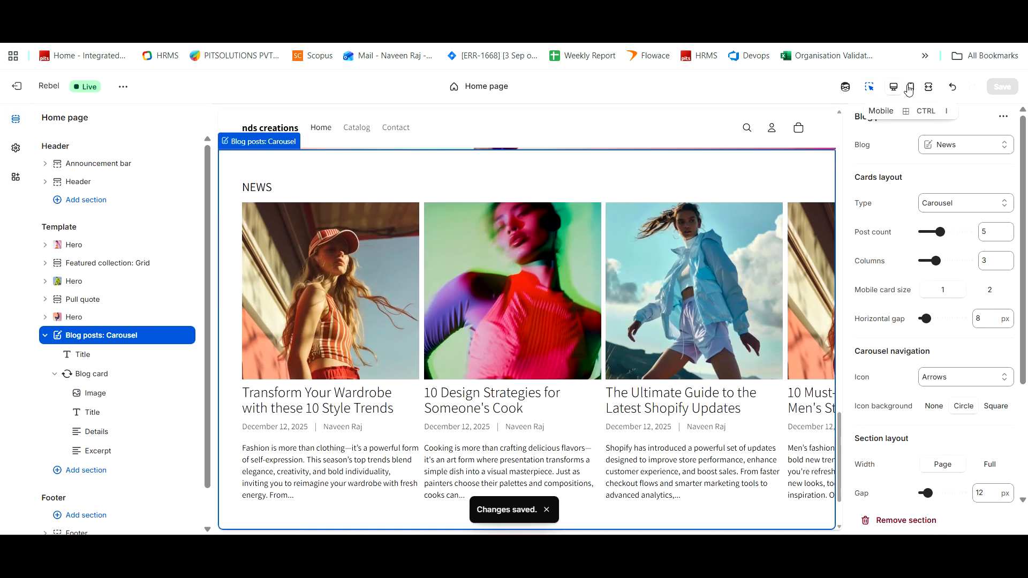
scroll(535, 321, down, 1)
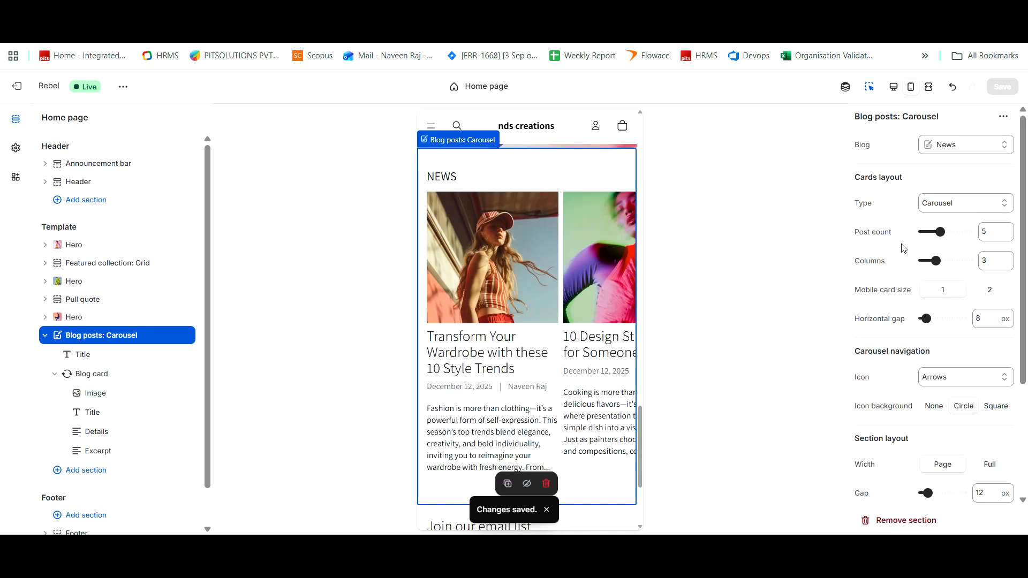
click(988, 290)
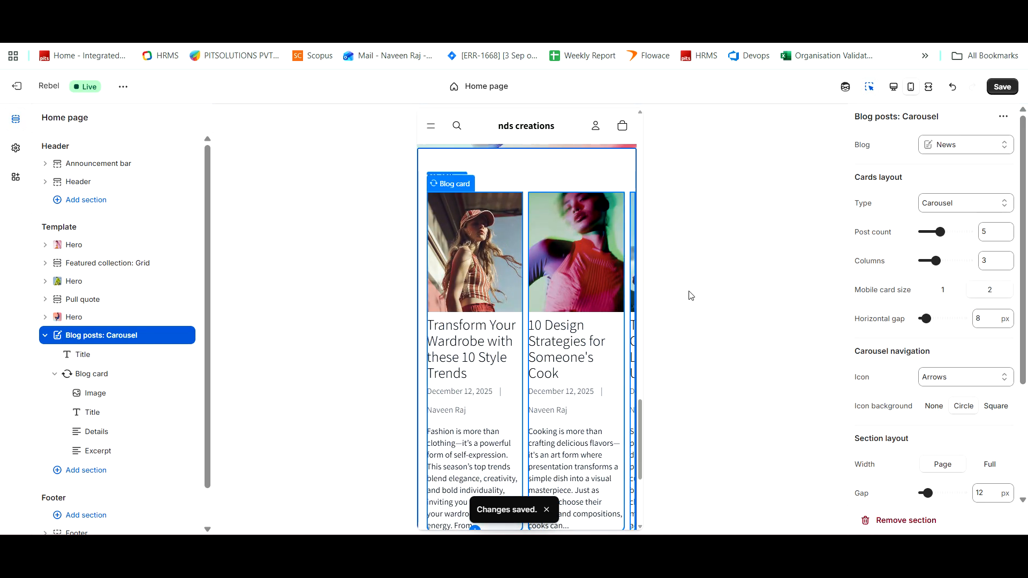
click(939, 293)
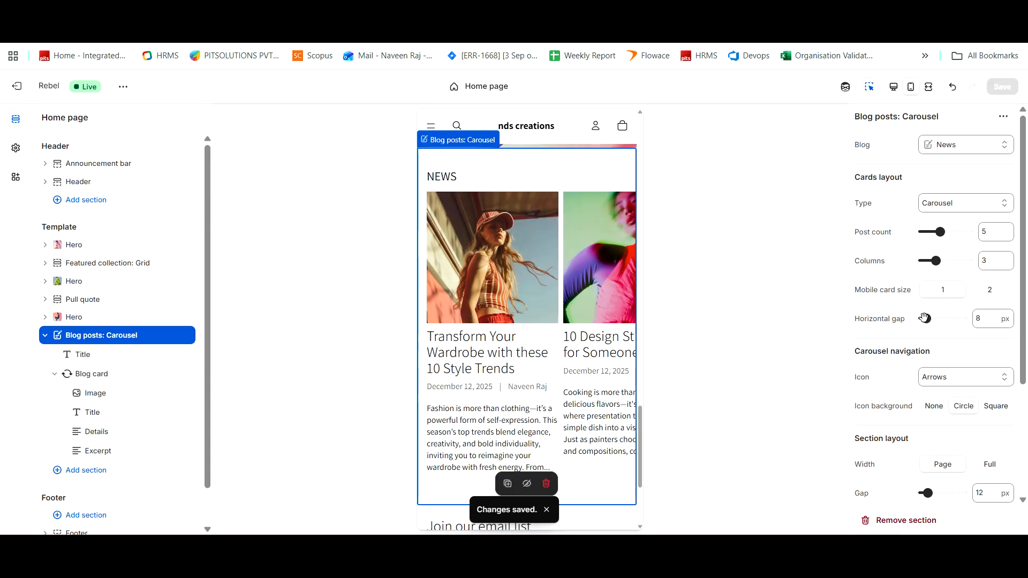
Set the horizontal gap between the blog cards to 39 px and return to the desktop preview.
drag(927, 318, 938, 318)
click(941, 231)
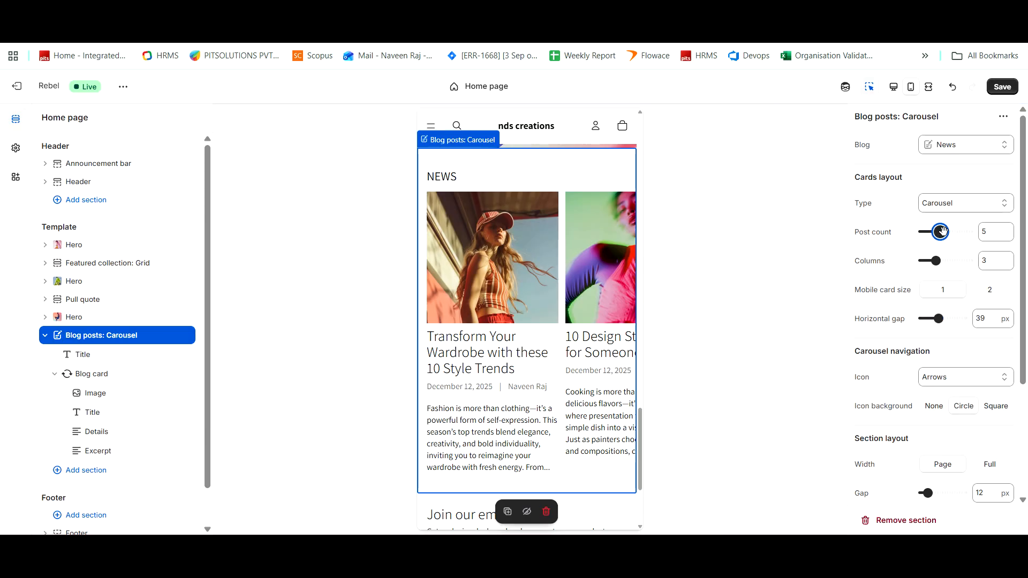
click(895, 88)
scroll(654, 293, up, 2)
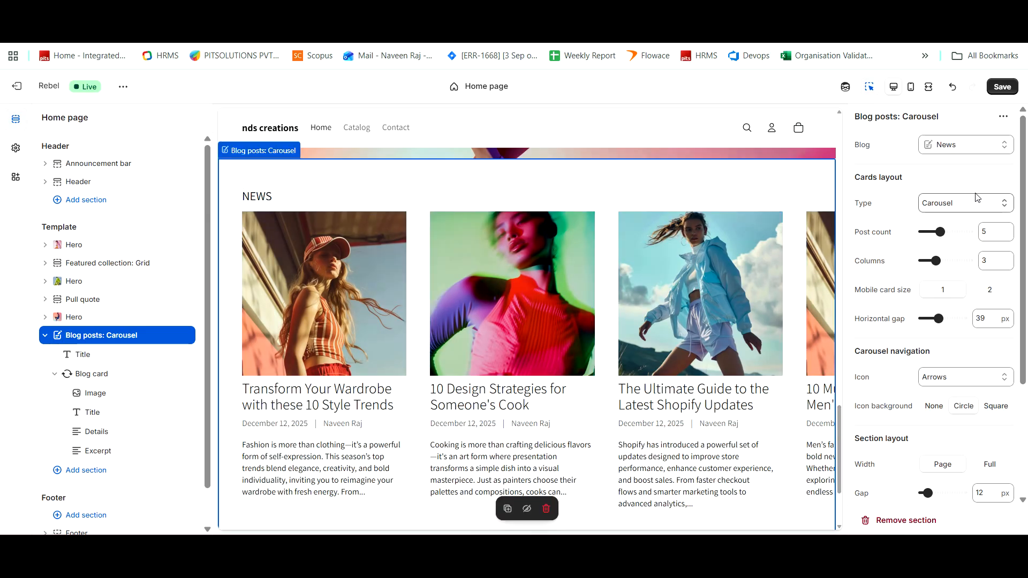
Try the Grid and Editorial card layouts for the blog posts section and examine how the posts are arranged.
click(970, 206)
click(966, 220)
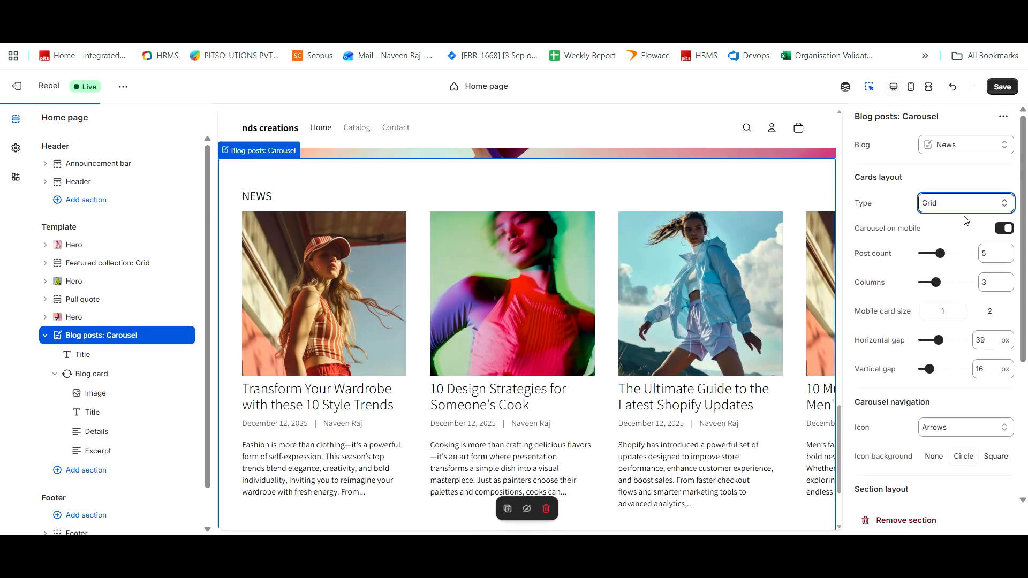
click(963, 205)
click(957, 254)
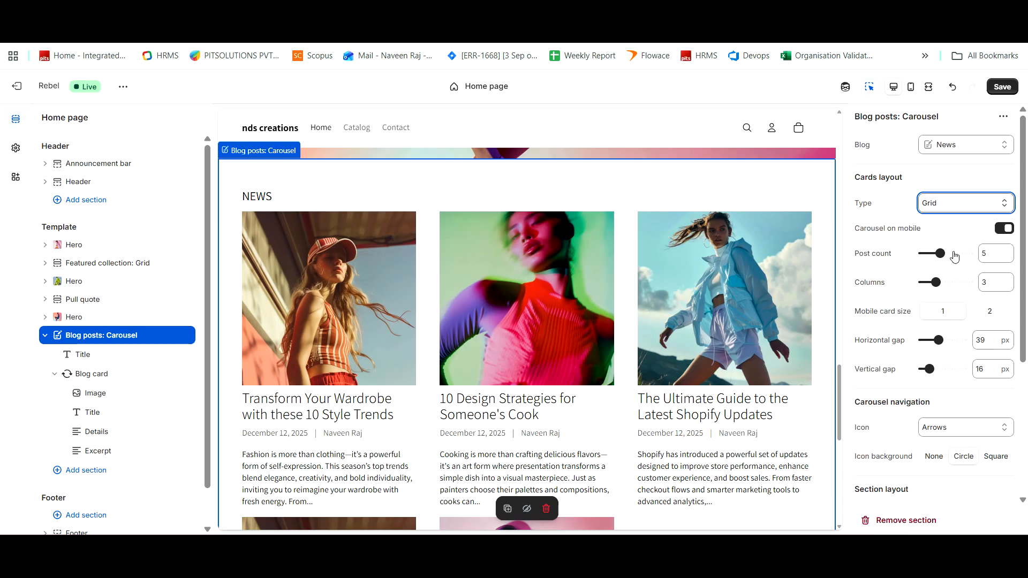
scroll(574, 307, down, 6)
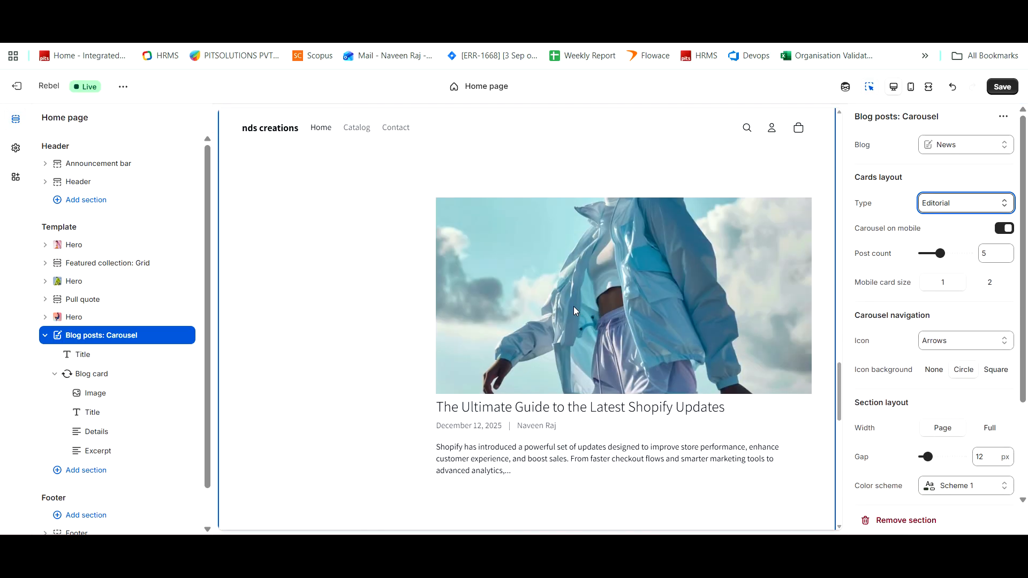
scroll(573, 306, up, 8)
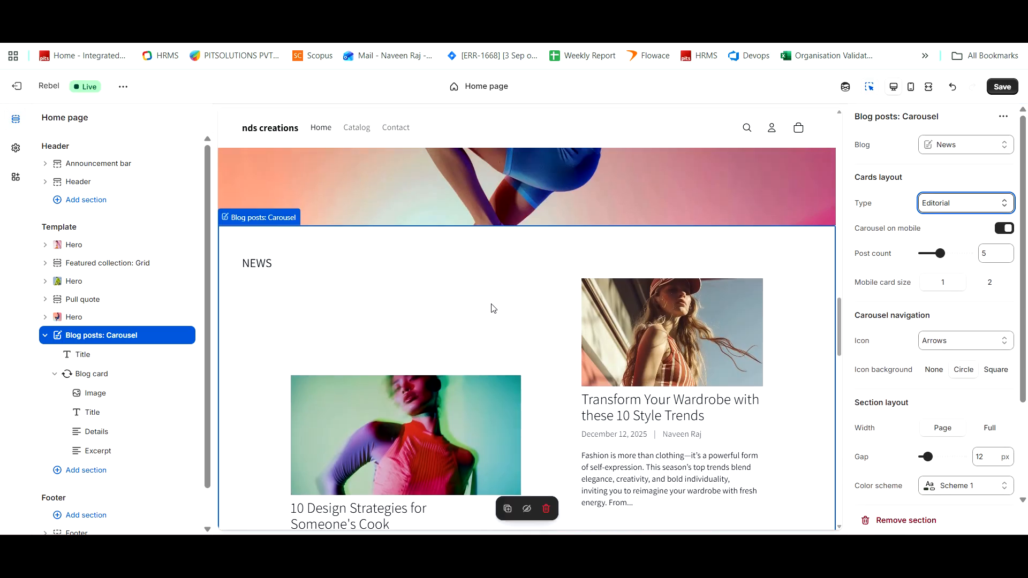
click(977, 202)
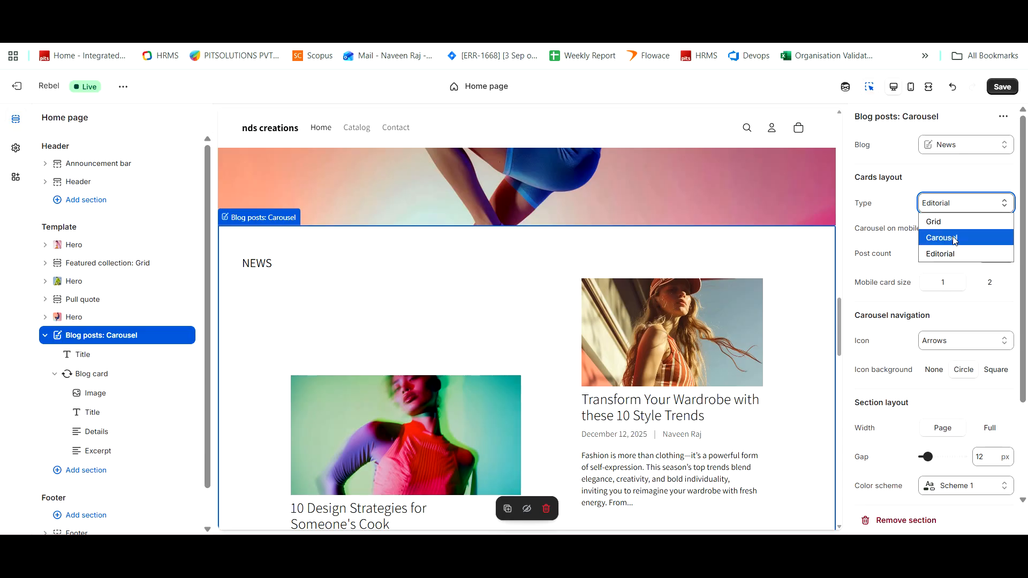
click(876, 247)
scroll(499, 332, down, 8)
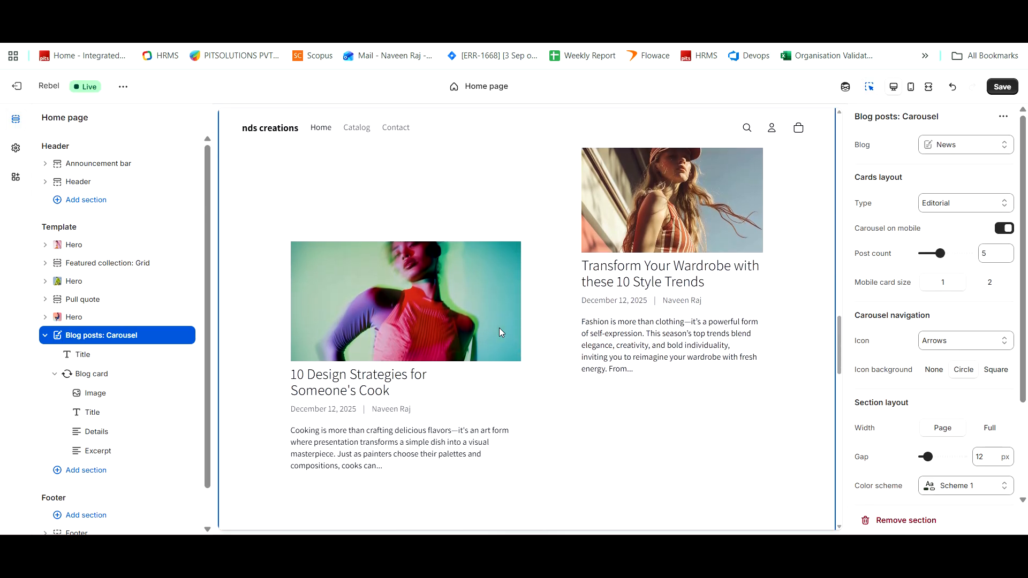
scroll(499, 328, up, 10)
Set the blog posts section's card layout type to Carousel and save the home page.
click(930, 207)
click(941, 238)
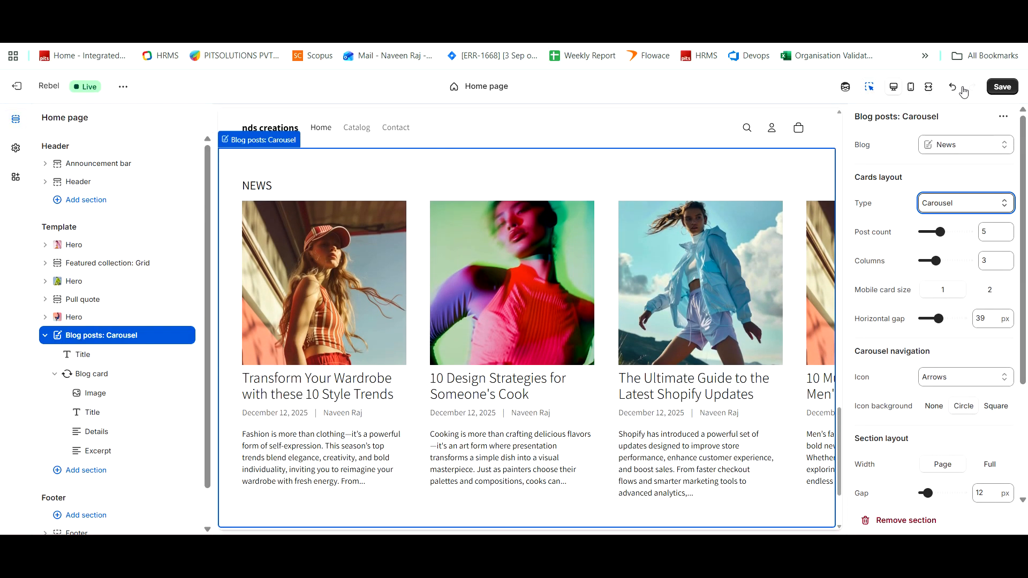
click(1001, 87)
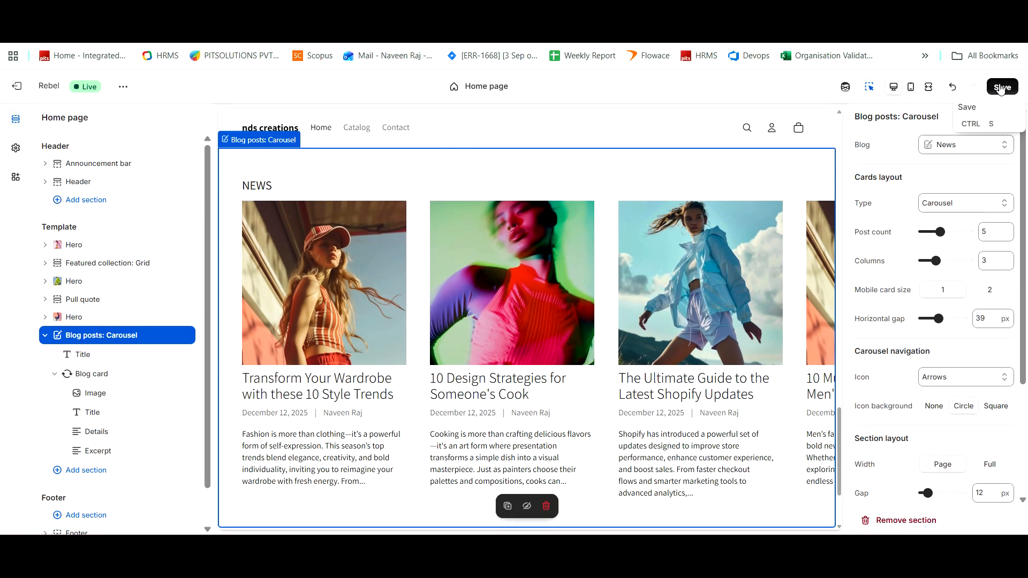
View the saved home page on the storefront and hide the preview bar.
click(121, 90)
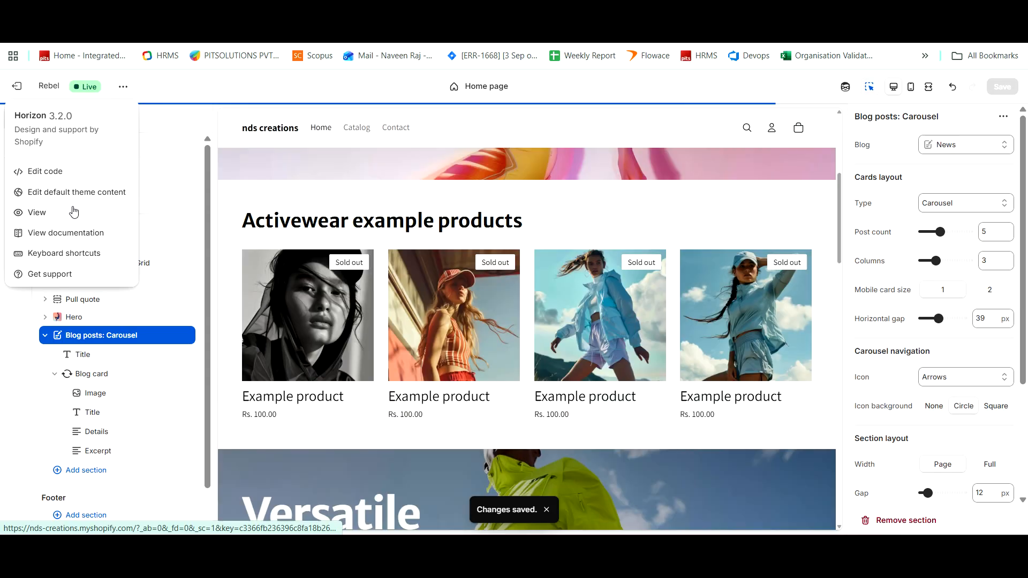
click(73, 208)
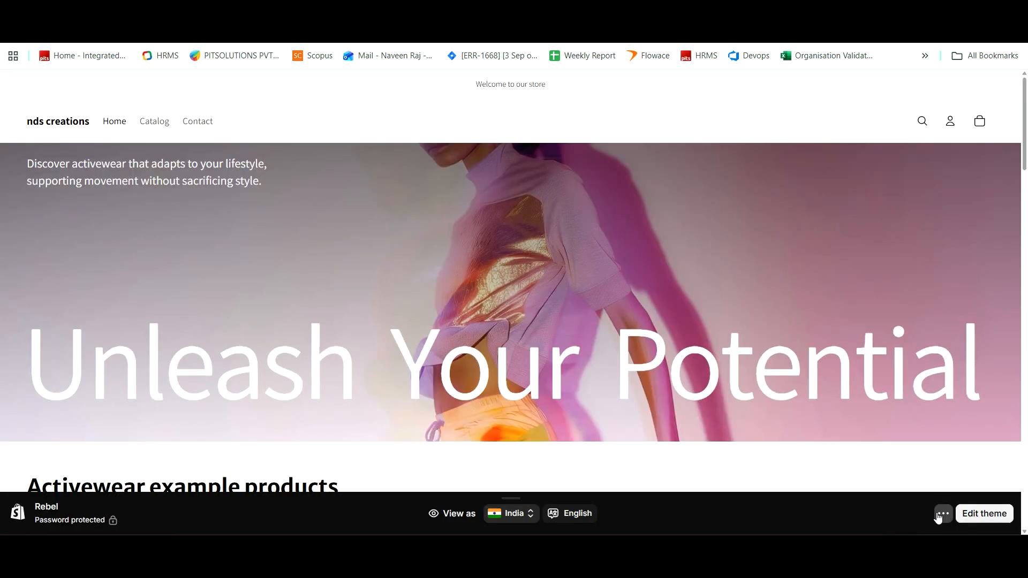
click(938, 516)
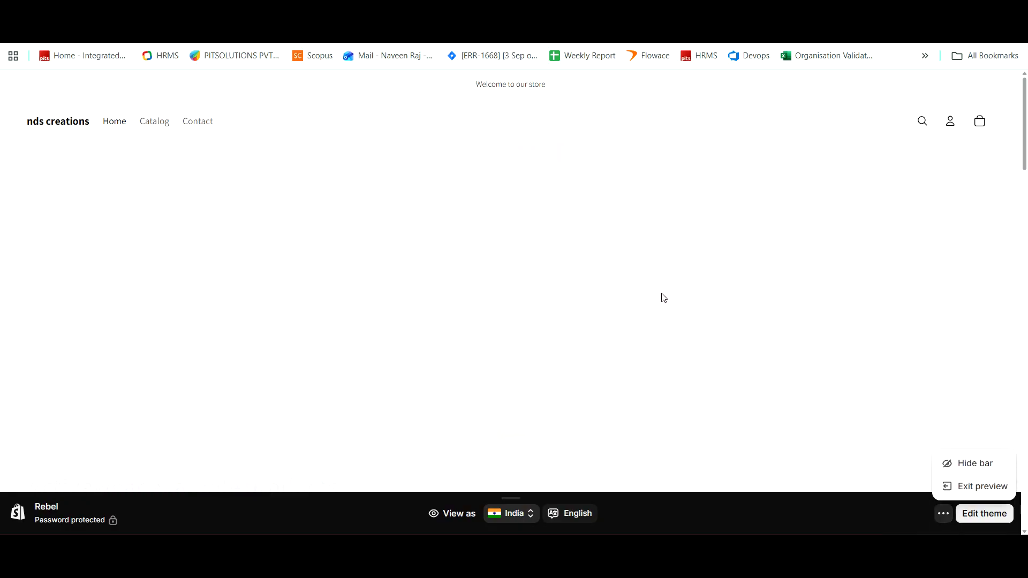
Examine the News carousel on the storefront home page, advancing to its last posts and back to the first.
scroll(661, 294, down, 20)
scroll(614, 300, down, 5)
scroll(614, 299, up, 2)
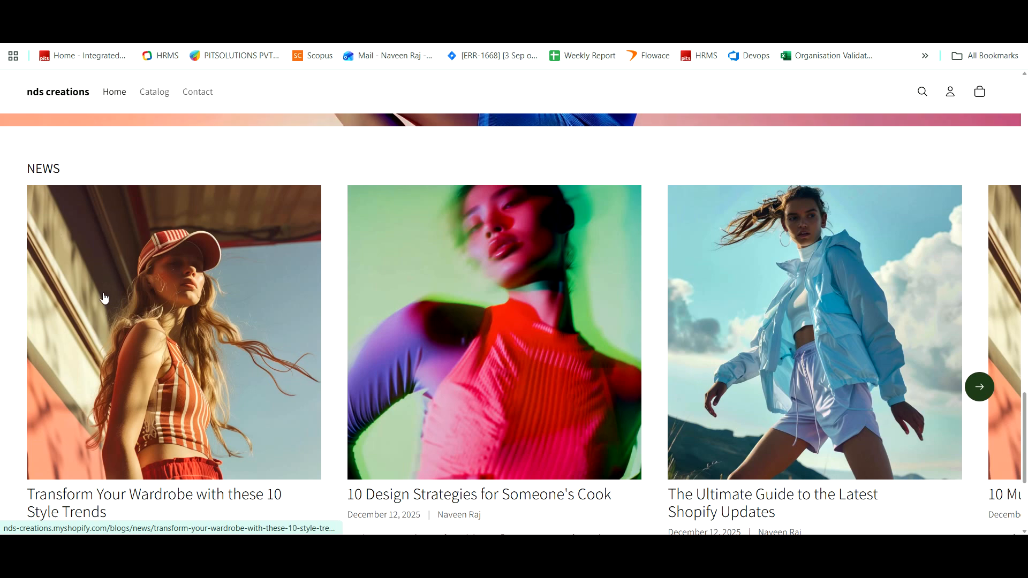
scroll(105, 297, down, 1)
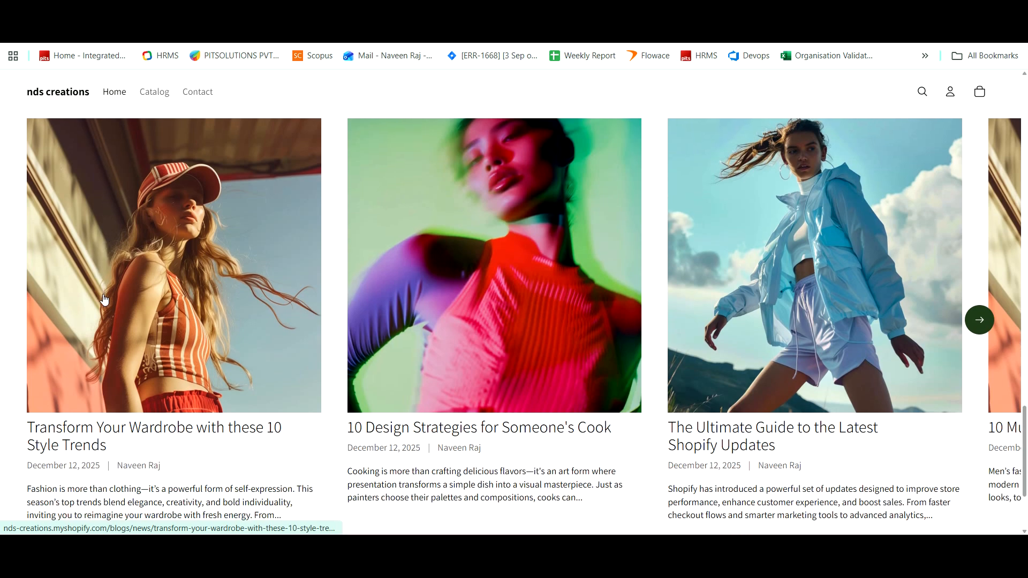
click(980, 322)
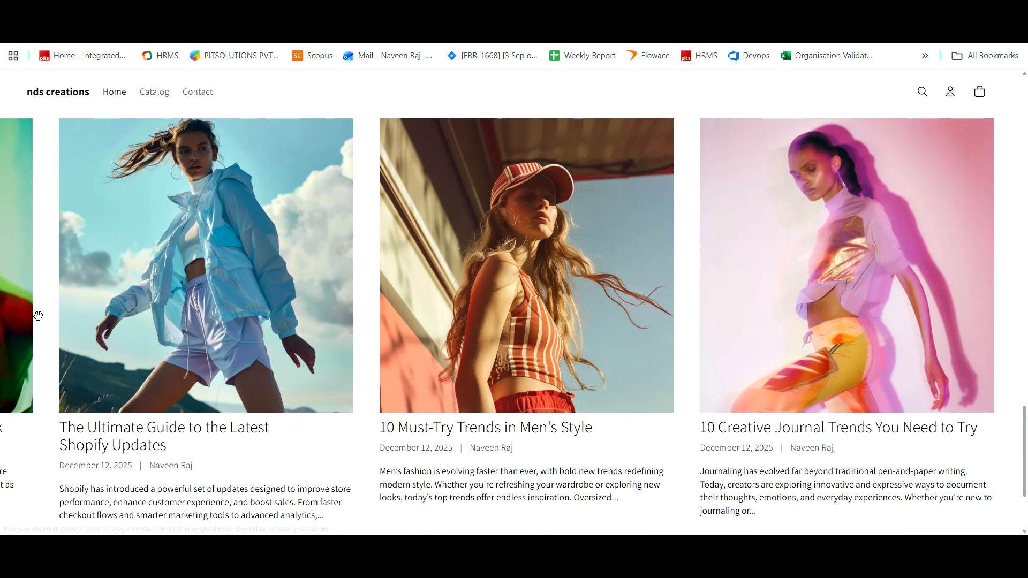
click(41, 320)
Open the post "Transform Your Wardrobe with these 10 Style Trends", look through it to the end and return to the home page.
click(159, 433)
scroll(368, 277, down, 4)
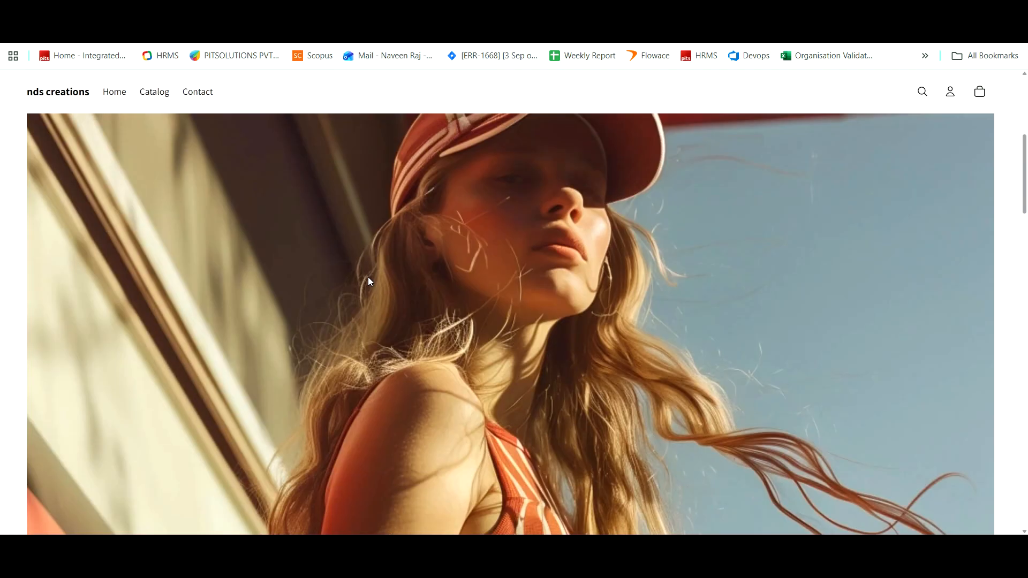
scroll(368, 278, down, 20)
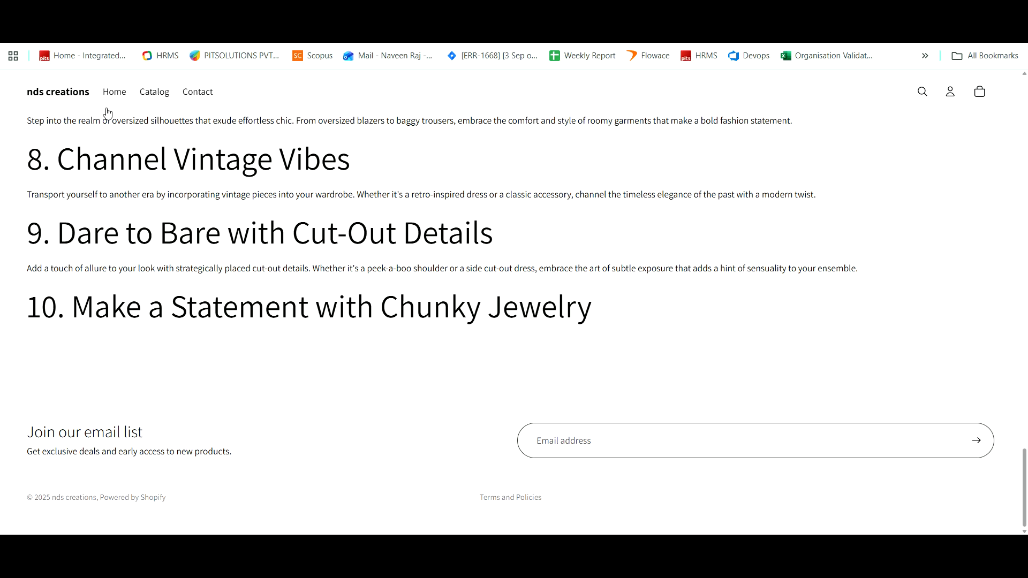
click(113, 94)
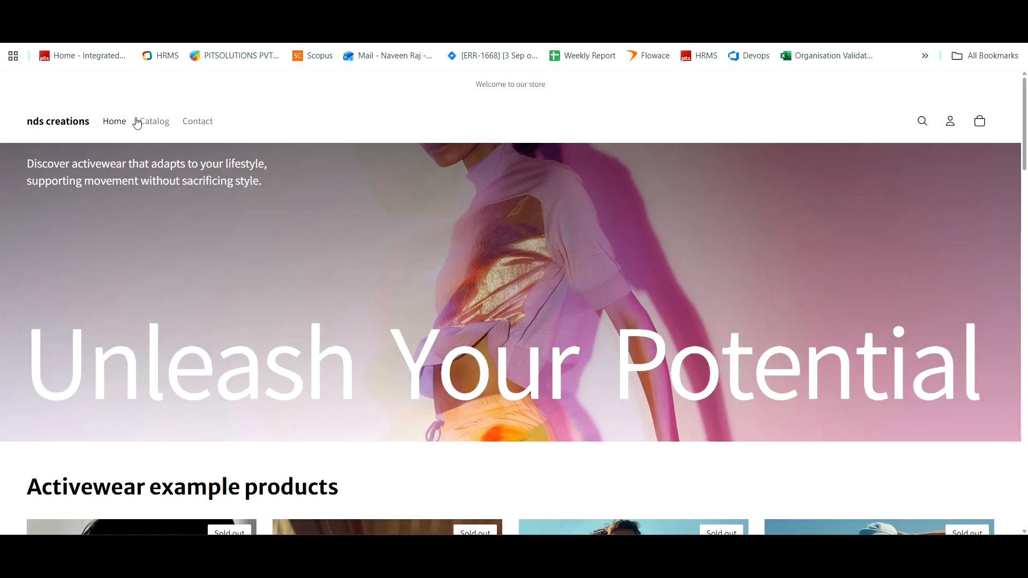